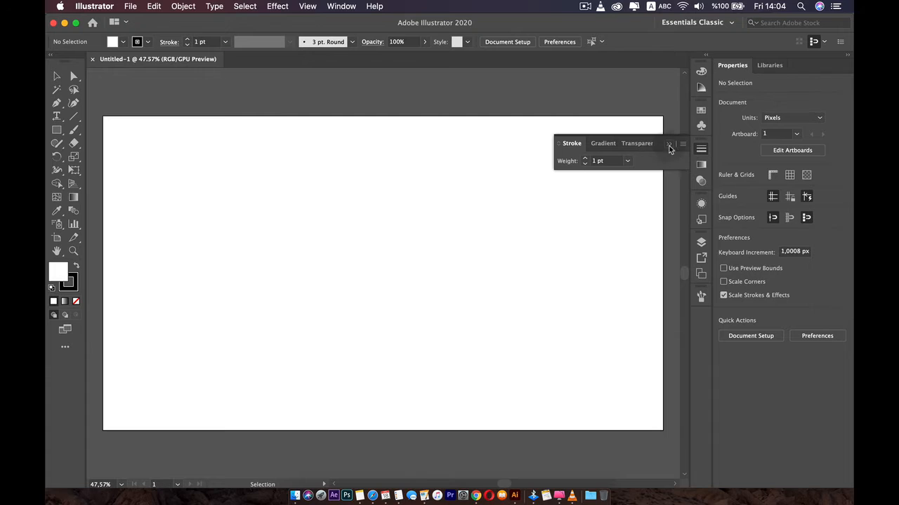
Step: Expand the Stroke settings to their full options and collapse them after locating Stroke among the available windows
{"action": "left_click", "coordinate": [681, 145]}
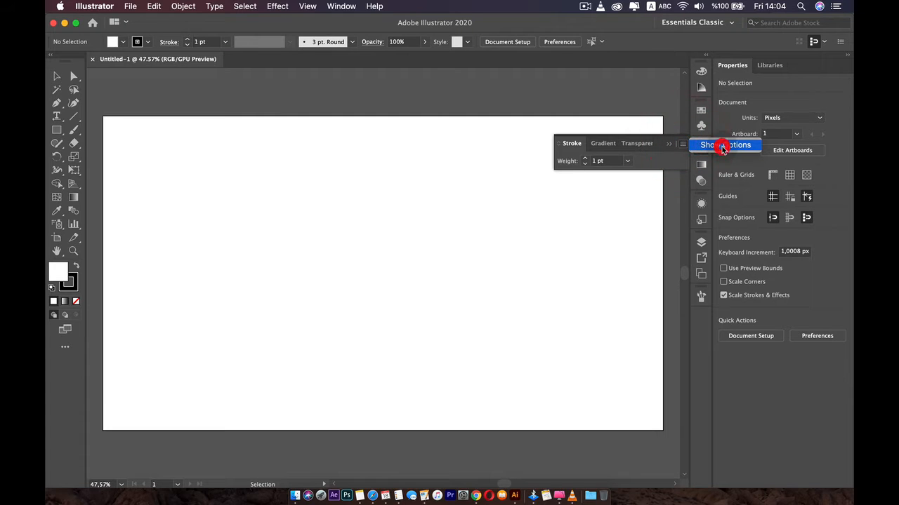
{"action": "left_click", "coordinate": [723, 146]}
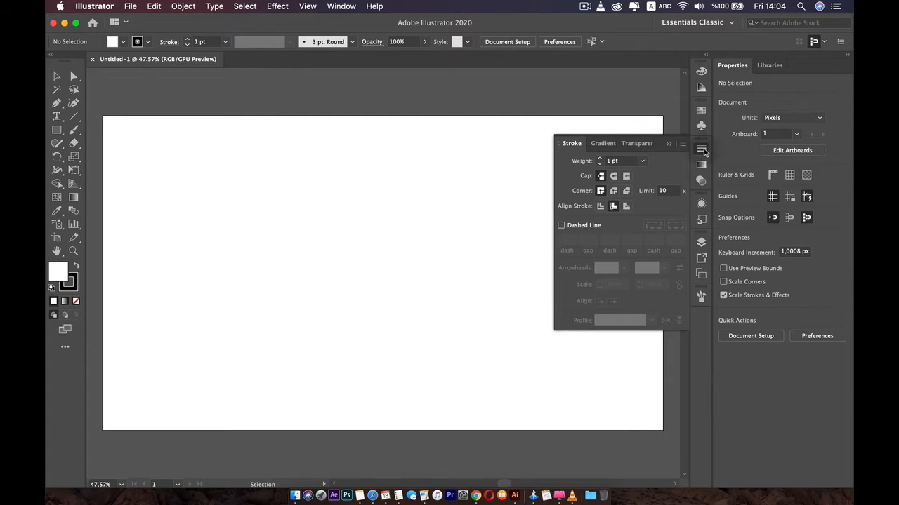
{"action": "left_click", "coordinate": [341, 6]}
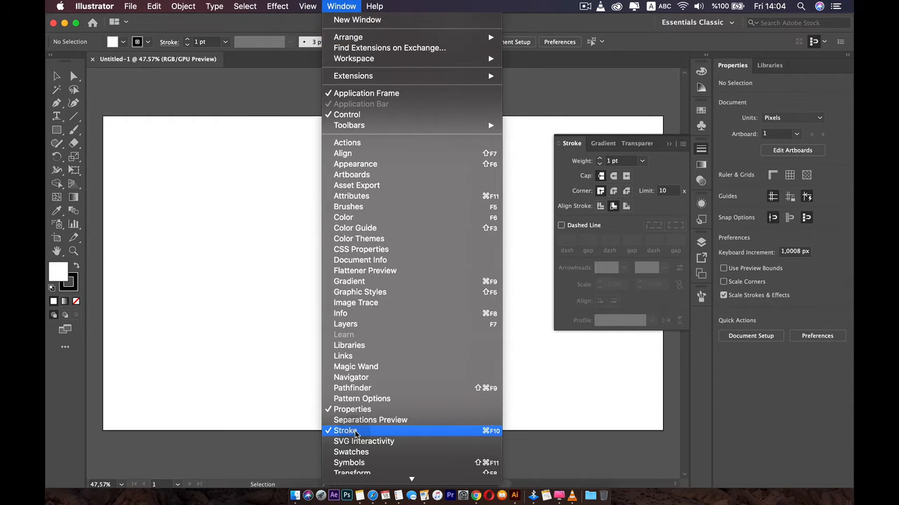
{"action": "left_click", "coordinate": [201, 335]}
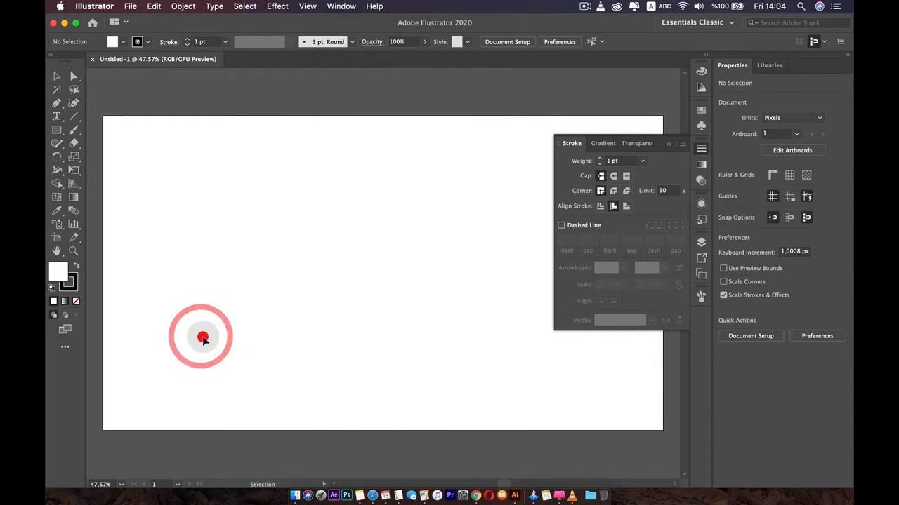
{"action": "left_click", "coordinate": [702, 148]}
Step: Draw a square about 241 px wide in the left part of the artboard
{"action": "left_click", "coordinate": [57, 130]}
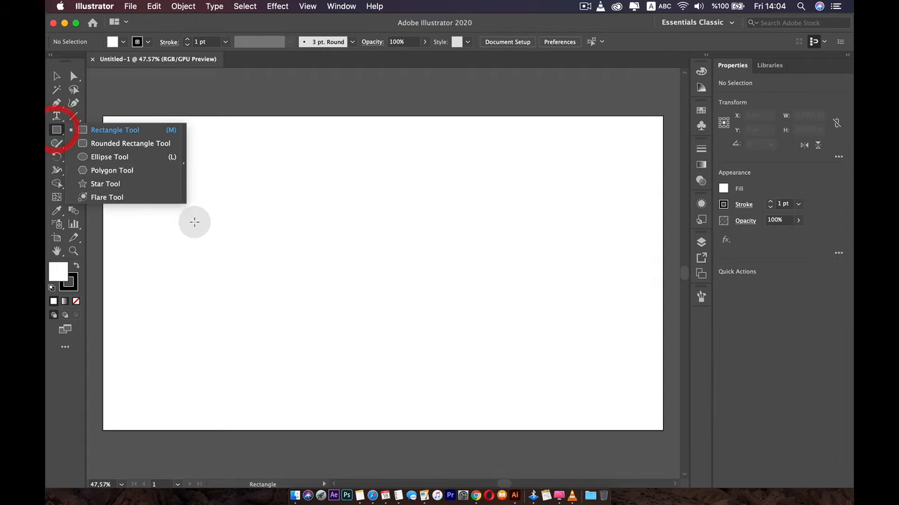
{"action": "left_click", "coordinate": [210, 235]}
{"action": "left_click", "coordinate": [424, 278]}
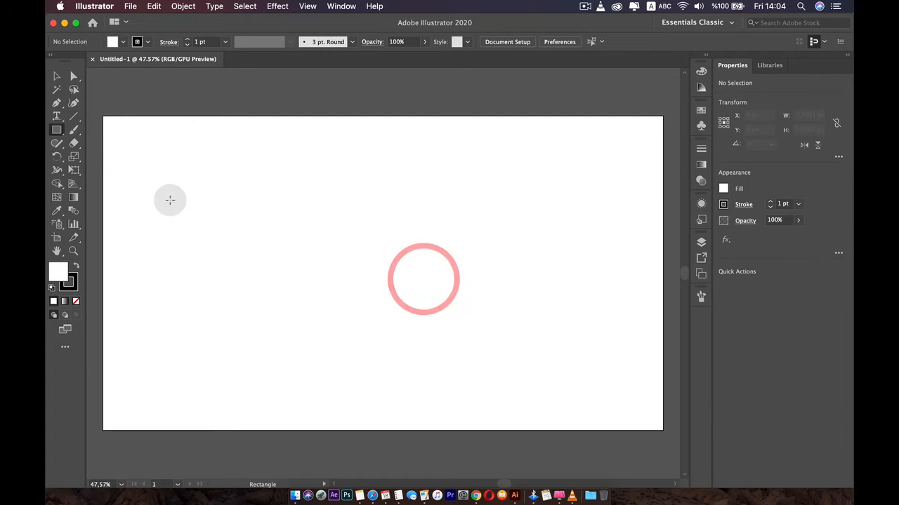
{"action": "left_click_drag", "start_coordinate": [167, 197], "coordinate": [266, 257]}
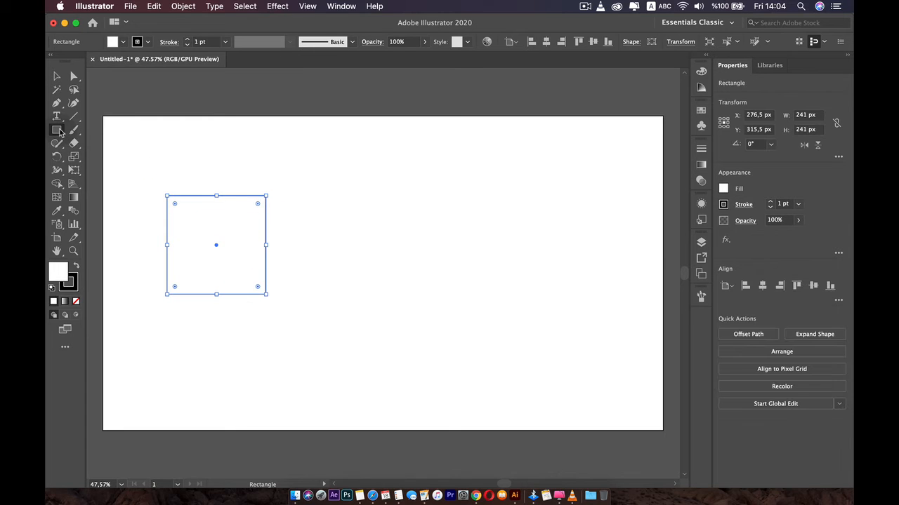
Step: Draw a circle about 239 px in diameter and place it just right of the square, level with it
{"action": "left_click_drag", "start_coordinate": [60, 132], "coordinate": [112, 155]}
{"action": "left_click_drag", "start_coordinate": [335, 221], "coordinate": [410, 315]}
{"action": "key", "text": "v"}
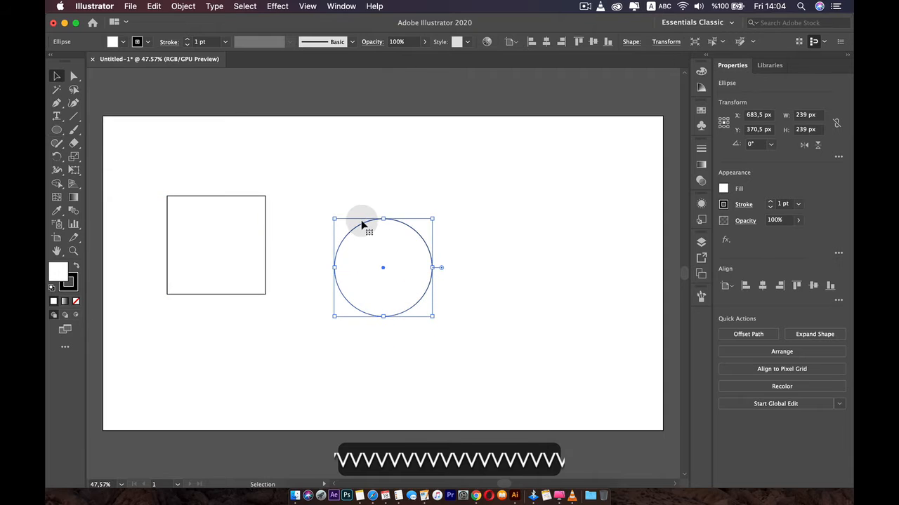
{"action": "left_click", "coordinate": [309, 200]}
{"action": "left_click_drag", "start_coordinate": [351, 236], "coordinate": [311, 214]}
Step: Draw a horizontal line segment about 485 px long to the right of the circle, level with its centre
{"action": "left_click", "coordinate": [74, 116]}
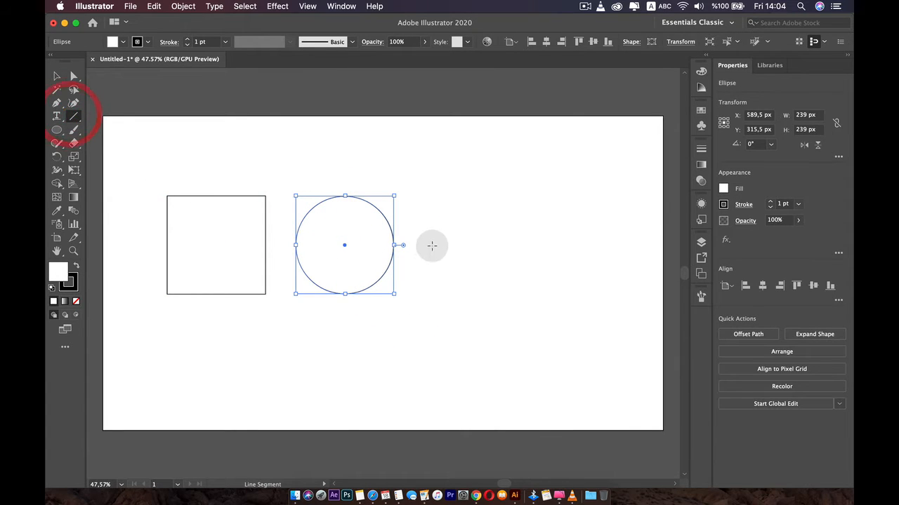
{"action": "left_click_drag", "start_coordinate": [432, 245], "coordinate": [630, 257]}
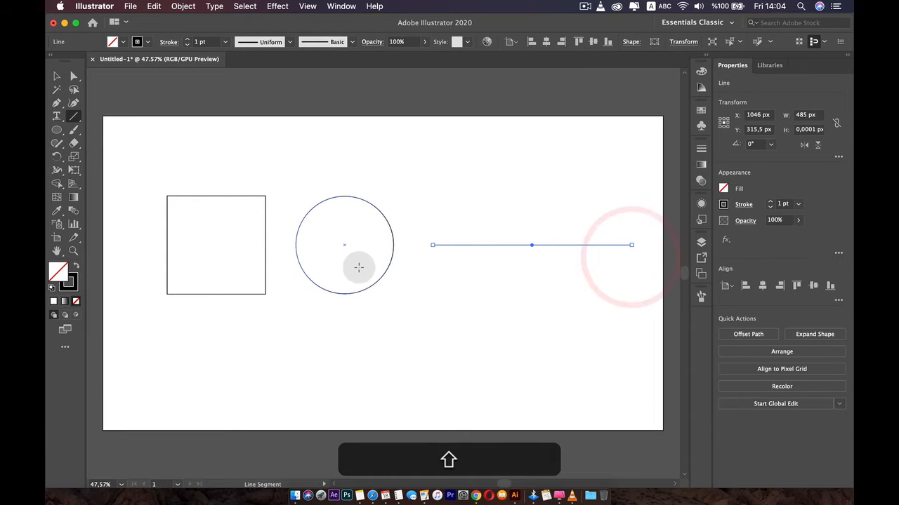
{"action": "key", "text": "v"}
Step: Fill the square with the pink swatch
{"action": "left_click", "coordinate": [214, 201]}
{"action": "scroll", "coordinate": [218, 223], "scroll_direction": "up", "scroll_amount": 2}
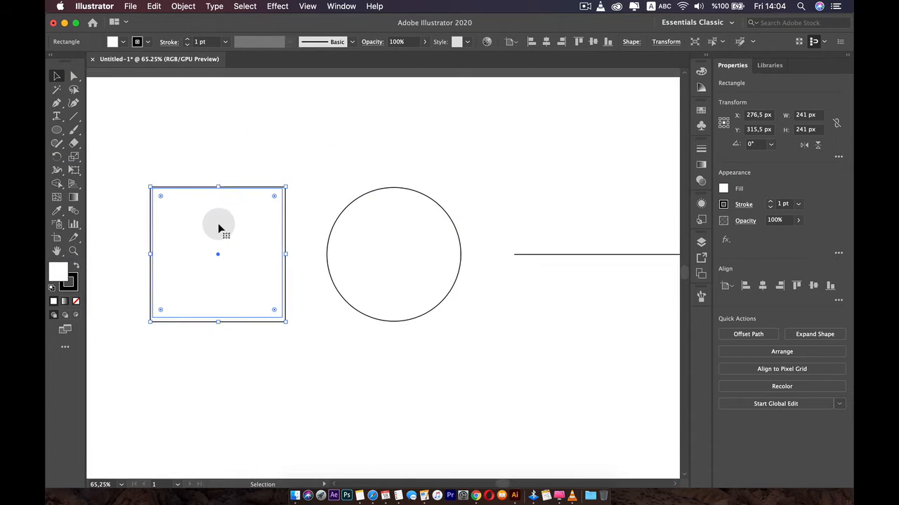
{"action": "left_click", "coordinate": [123, 44]}
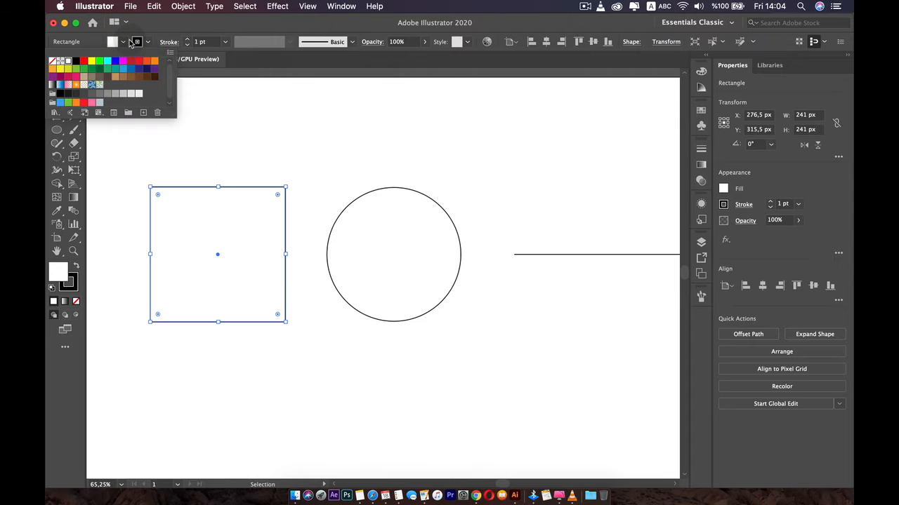
{"action": "left_click", "coordinate": [126, 42]}
{"action": "left_click", "coordinate": [126, 42]}
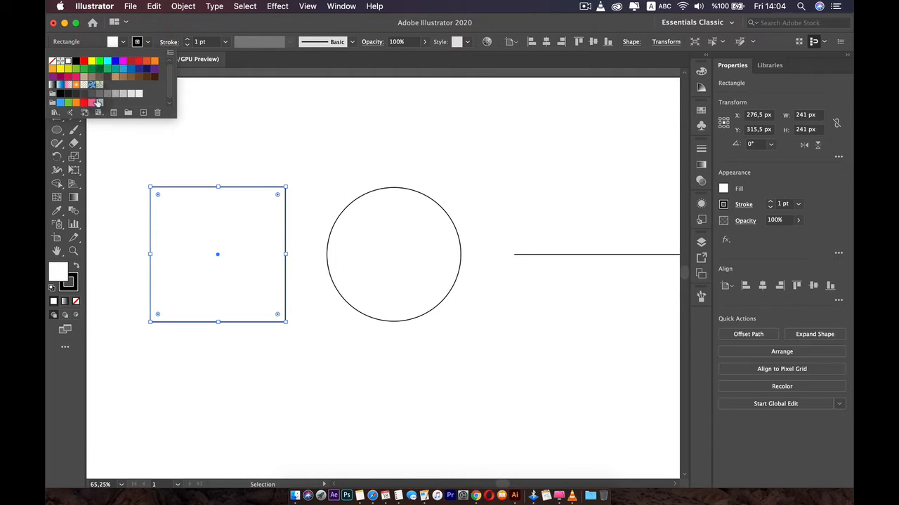
{"action": "left_click", "coordinate": [95, 102]}
{"action": "left_click", "coordinate": [252, 144]}
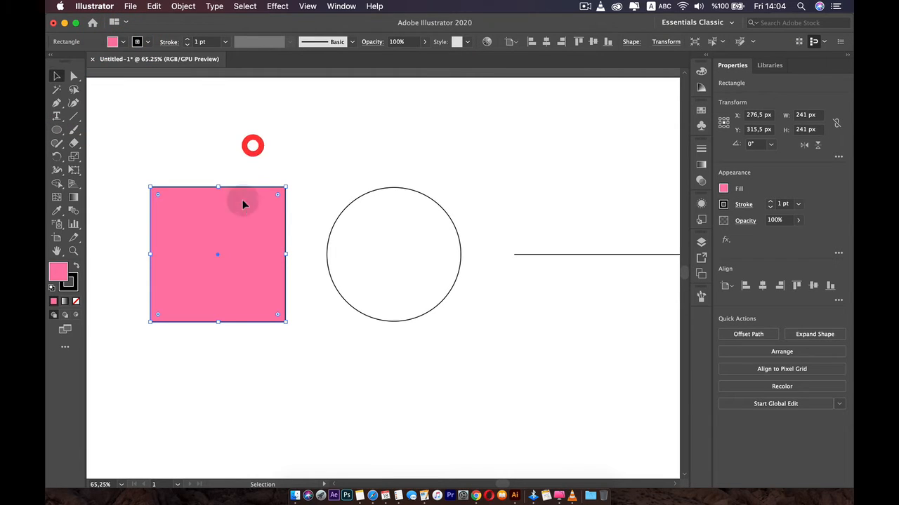
Step: Try mixing a greyish pink fill with the RGB values while no object is selected
{"action": "left_click", "coordinate": [210, 180]}
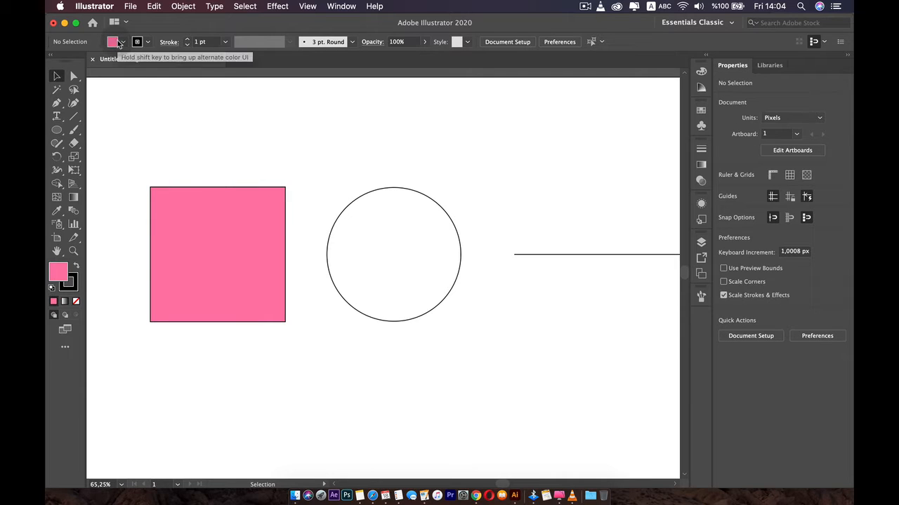
{"action": "left_click", "coordinate": [122, 42], "text": "shift"}
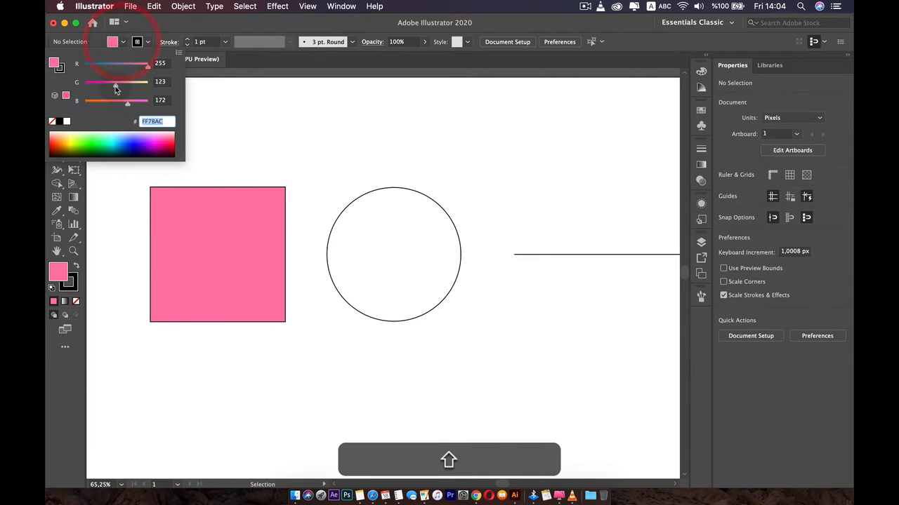
{"action": "left_click_drag", "start_coordinate": [124, 87], "coordinate": [131, 70]}
{"action": "left_click", "coordinate": [212, 129]}
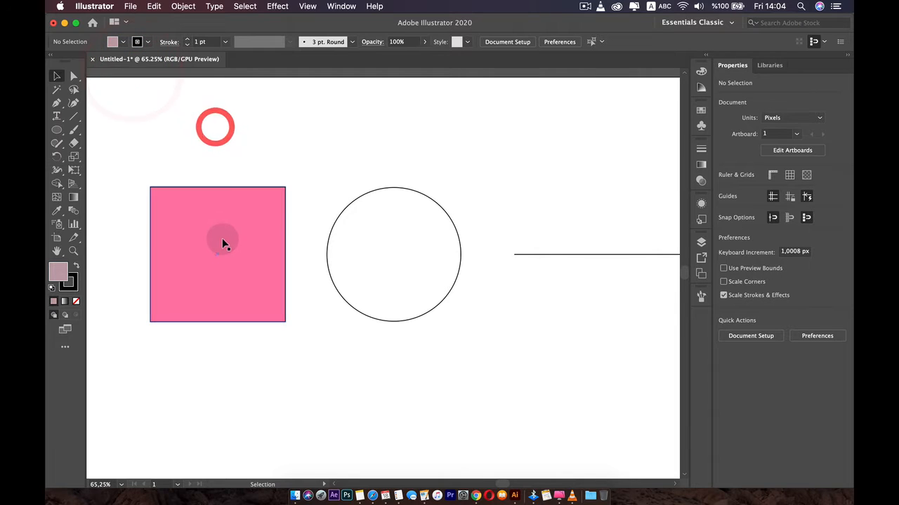
Step: Change the square's fill to a light orange by setting green to 180 and lowering blue
{"action": "left_click", "coordinate": [236, 238]}
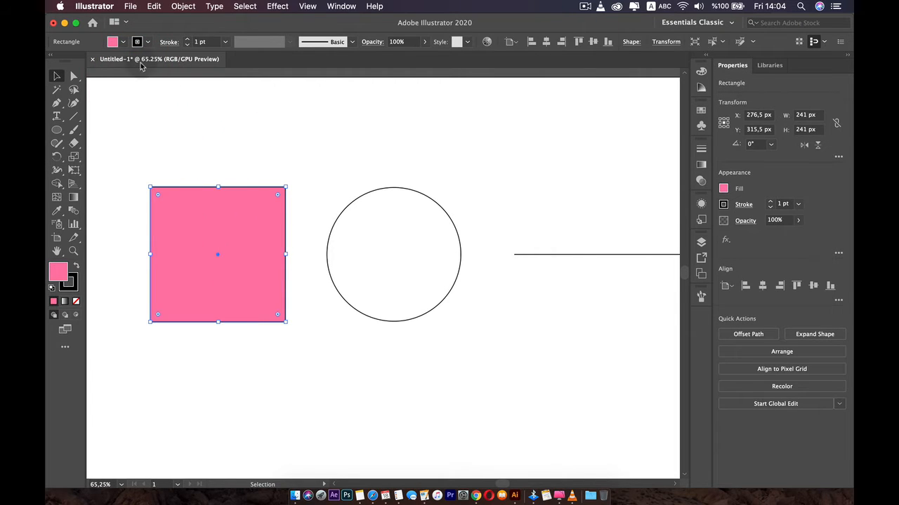
{"action": "left_click", "coordinate": [120, 41], "text": "shift"}
{"action": "left_click_drag", "start_coordinate": [115, 84], "coordinate": [132, 85]}
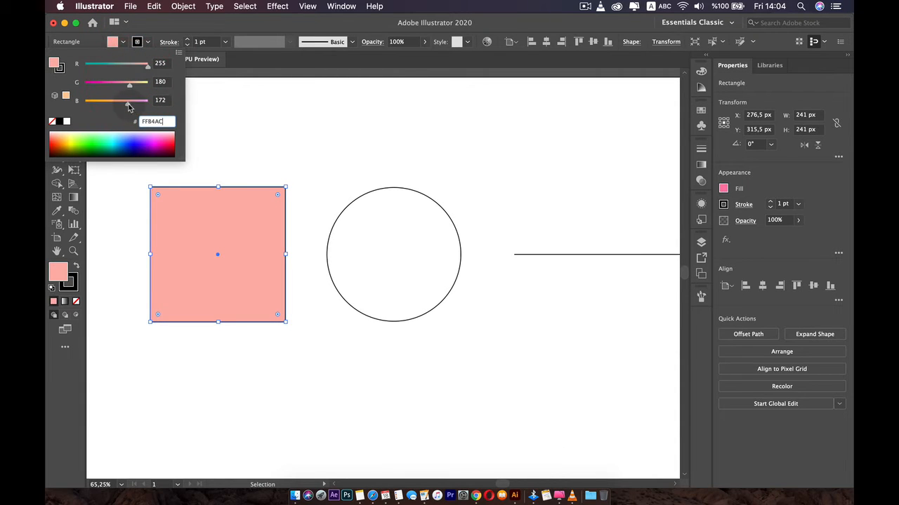
{"action": "left_click", "coordinate": [208, 130]}
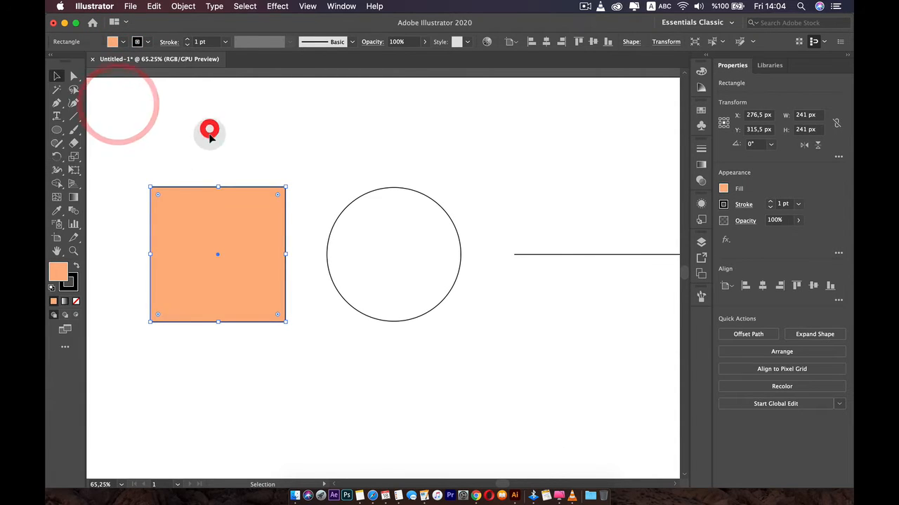
{"action": "left_click", "coordinate": [216, 149]}
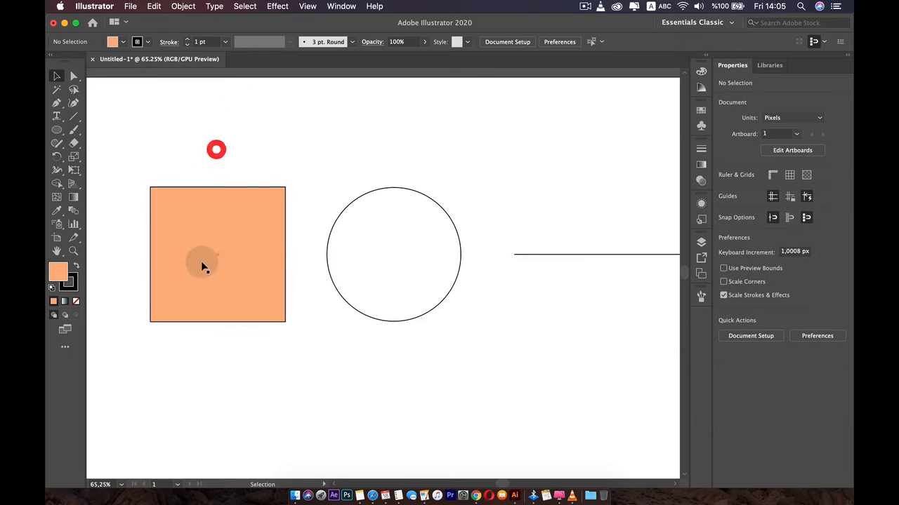
Step: Try a dark brown stroke swatch and adjust it to green 428C0B while no object is selected
{"action": "left_click", "coordinate": [147, 43]}
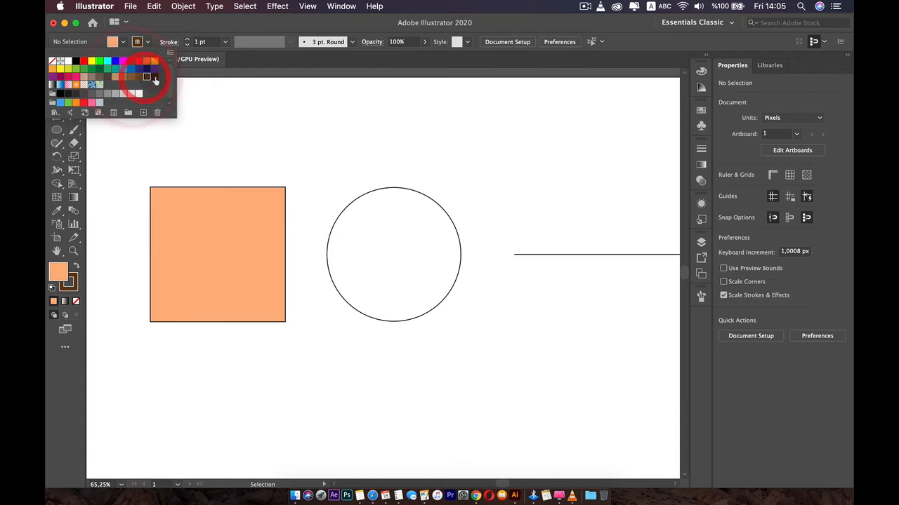
{"action": "left_click", "coordinate": [154, 76]}
{"action": "left_click", "coordinate": [147, 41], "text": "shift"}
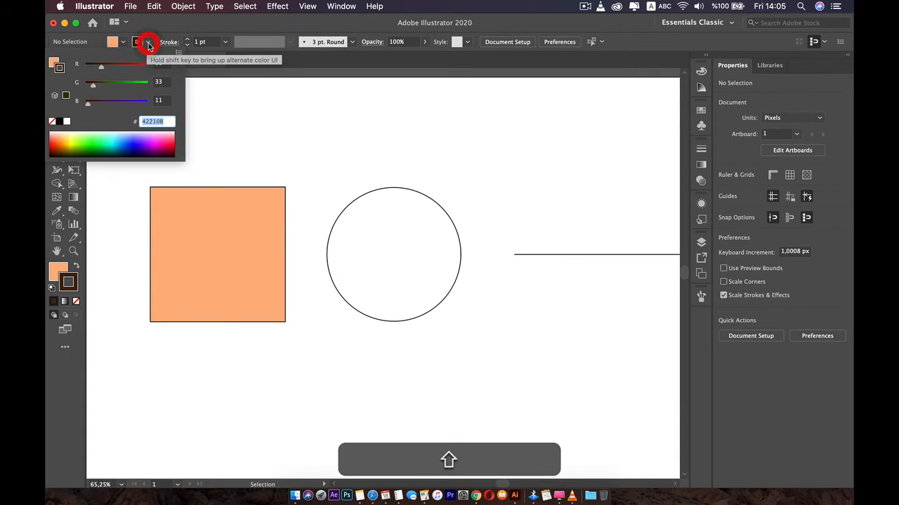
{"action": "left_click_drag", "start_coordinate": [108, 84], "coordinate": [116, 86]}
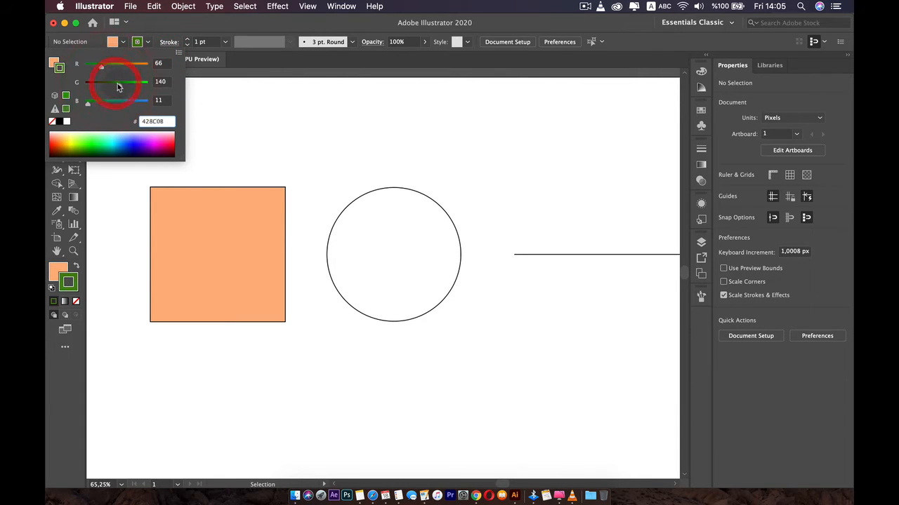
{"action": "left_click", "coordinate": [240, 150]}
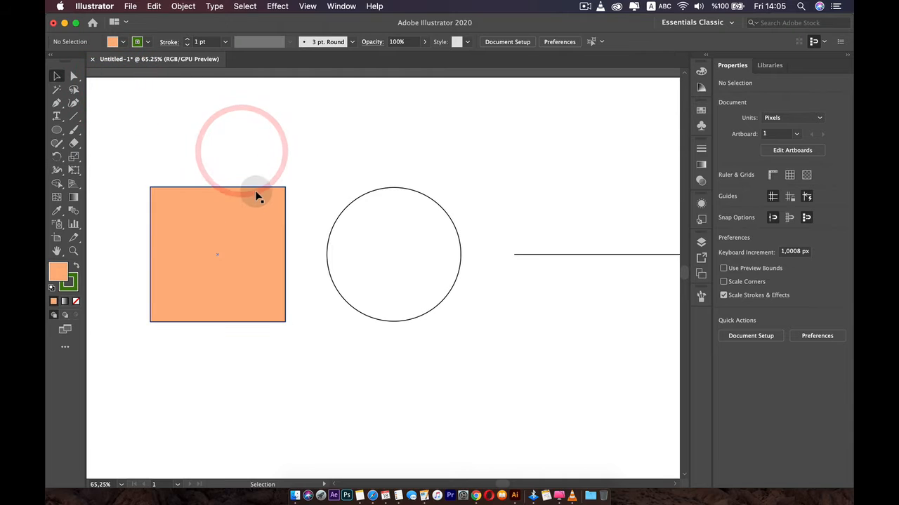
Step: Give the square a teal stroke, starting from dark brown and raising green to 181 and increasing blue
{"action": "left_click", "coordinate": [254, 189]}
{"action": "left_click", "coordinate": [137, 42]}
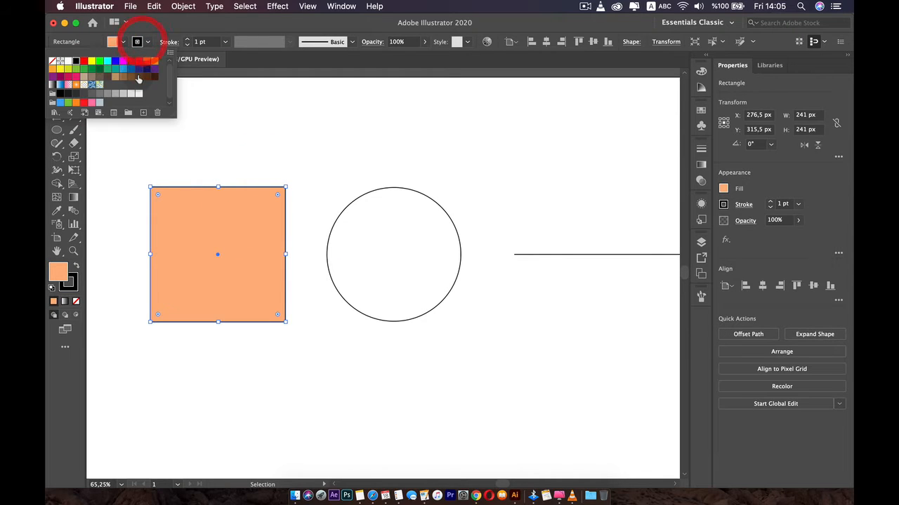
{"action": "left_click", "coordinate": [154, 76]}
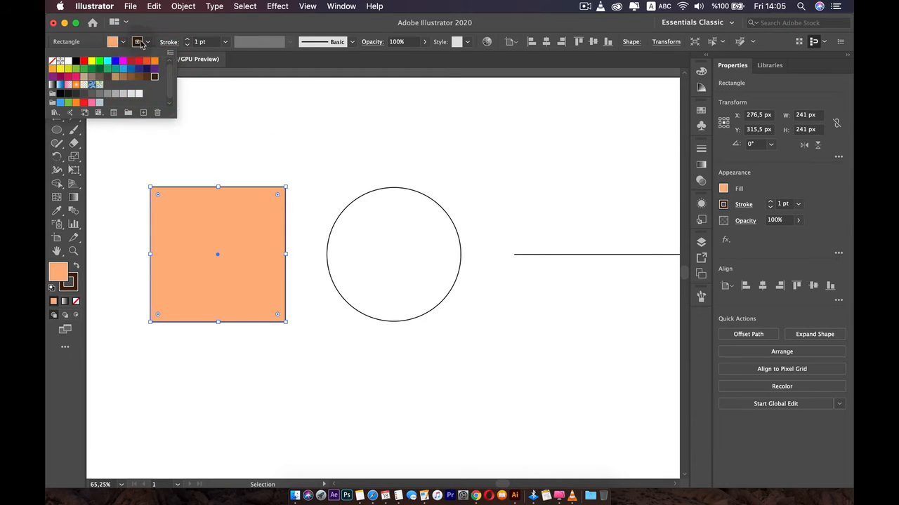
{"action": "left_click", "coordinate": [144, 42], "text": "shift"}
{"action": "left_click", "coordinate": [133, 84]}
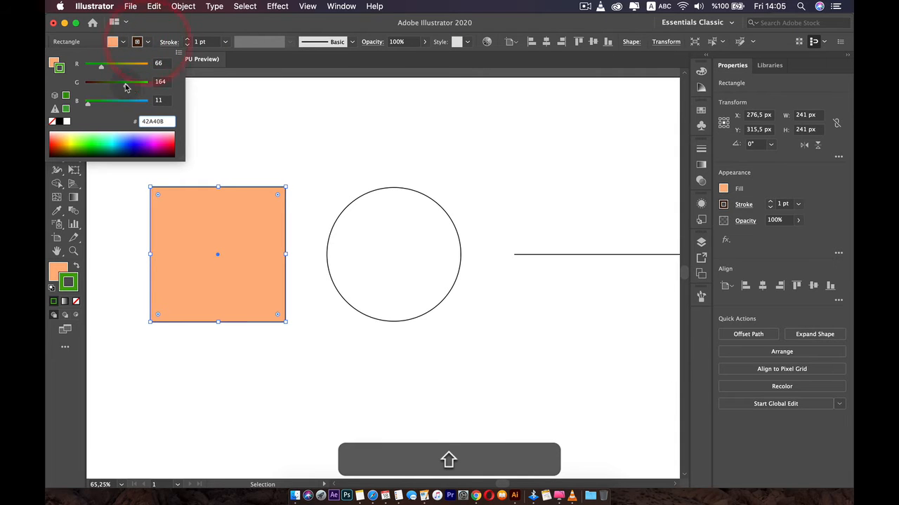
{"action": "left_click_drag", "start_coordinate": [134, 87], "coordinate": [130, 85]}
{"action": "left_click", "coordinate": [129, 102]}
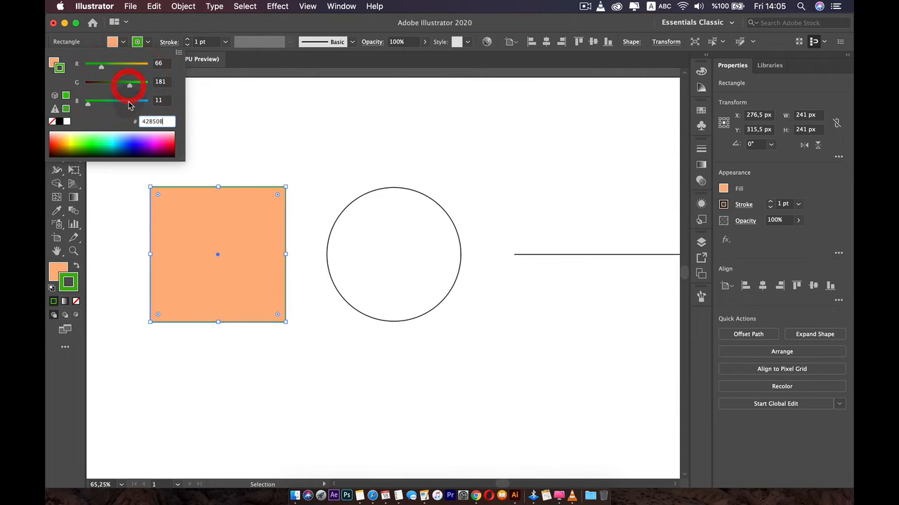
{"action": "left_click", "coordinate": [249, 140]}
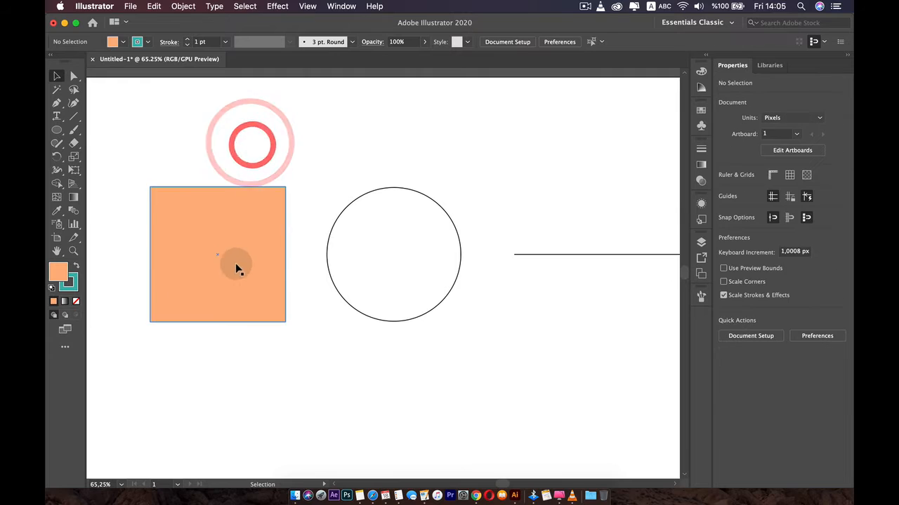
Step: Move the square slightly up and to the right and raise its stroke weight to 16 pt
{"action": "left_click_drag", "start_coordinate": [209, 256], "coordinate": [221, 227]}
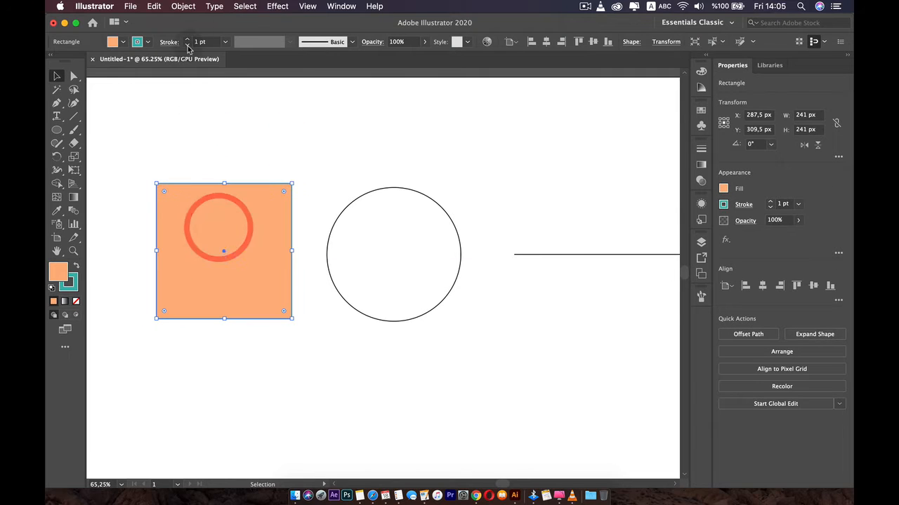
{"action": "left_click", "coordinate": [186, 40]}
{"action": "left_click", "coordinate": [187, 40]}
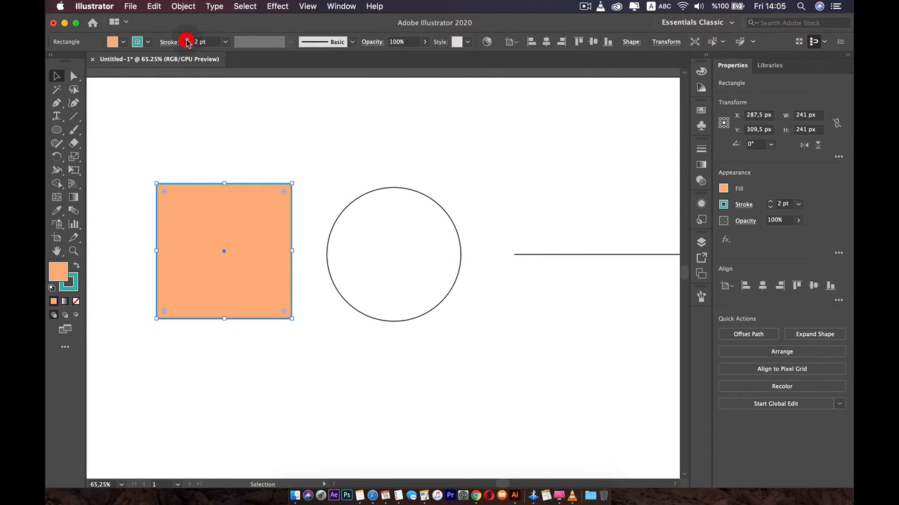
{"action": "left_click", "coordinate": [187, 40]}
{"action": "left_click", "coordinate": [187, 40]}
{"action": "left_click", "coordinate": [186, 40]}
{"action": "left_click", "coordinate": [187, 40]}
{"action": "left_click", "coordinate": [187, 40]}
{"action": "left_click", "coordinate": [187, 40]}
{"action": "left_click", "coordinate": [186, 40]}
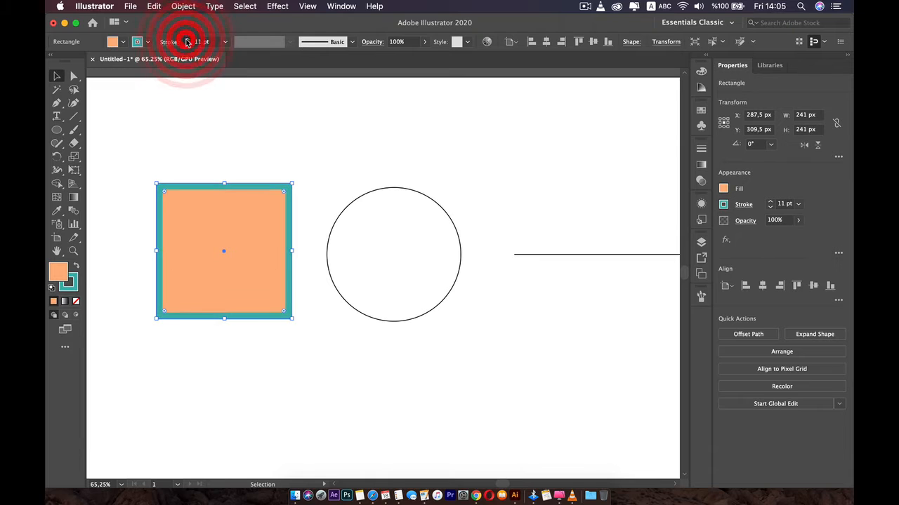
{"action": "left_click", "coordinate": [186, 40]}
{"action": "left_click", "coordinate": [187, 40]}
{"action": "left_click", "coordinate": [187, 40]}
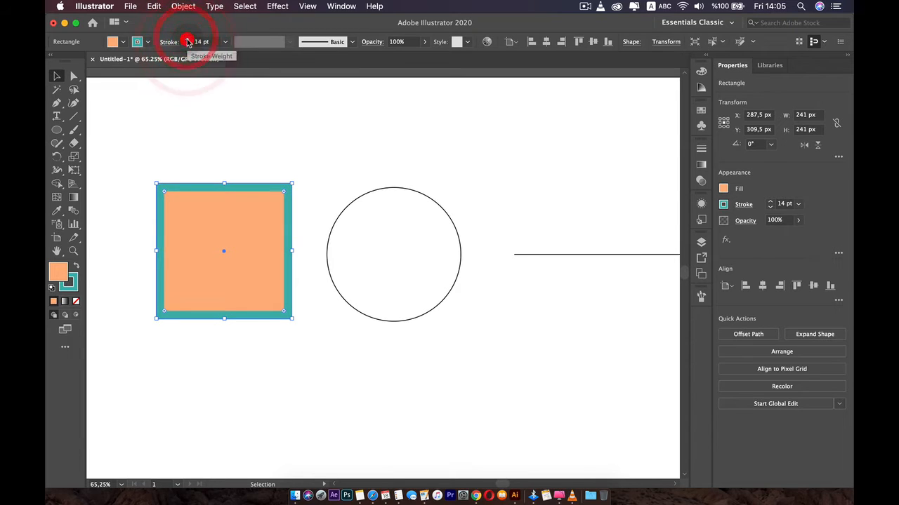
{"action": "left_click", "coordinate": [187, 40]}
{"action": "left_click", "coordinate": [187, 40]}
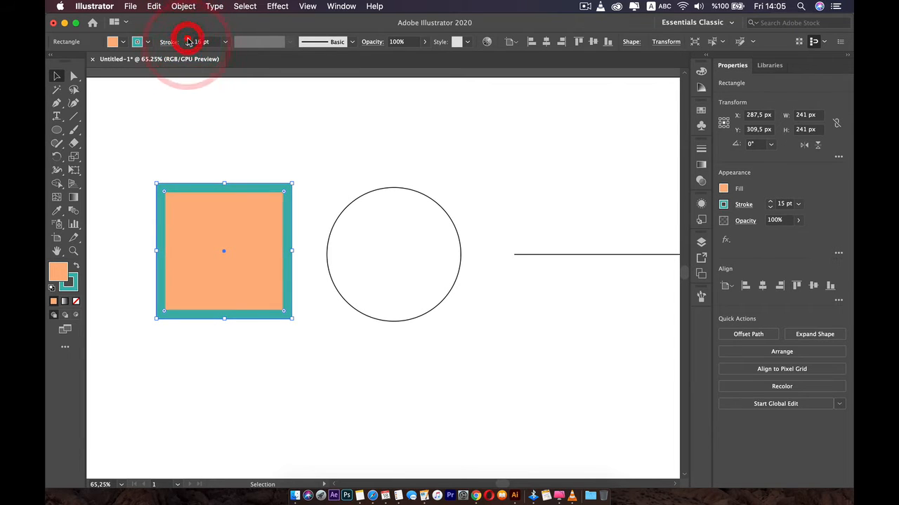
Step: Raise the square's stroke weight to 17 pt, then deselect and reselect the square
{"action": "left_click", "coordinate": [186, 40]}
{"action": "left_click", "coordinate": [187, 40]}
{"action": "left_click", "coordinate": [205, 157]}
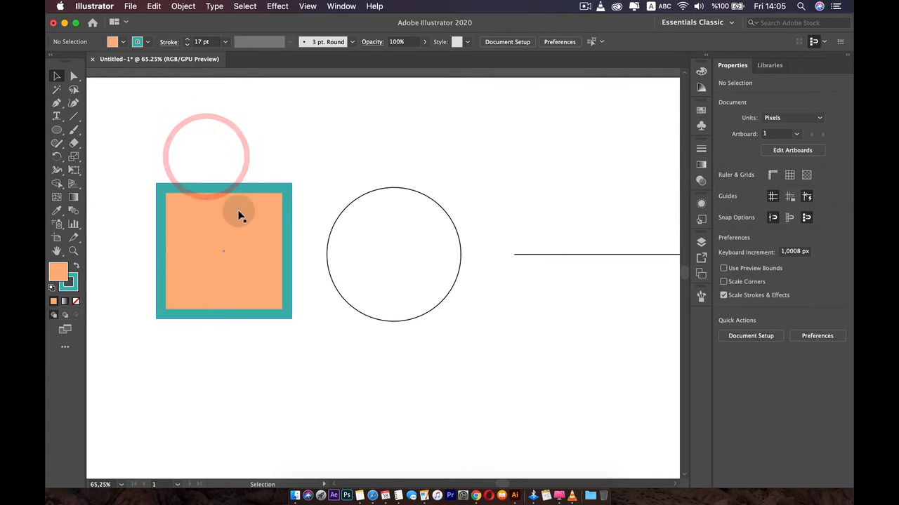
{"action": "left_click", "coordinate": [245, 188]}
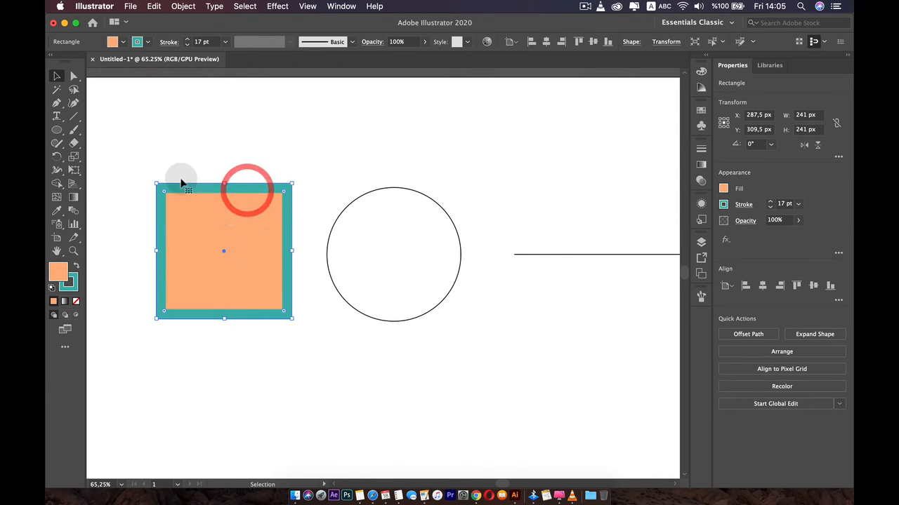
Step: Display the detailed stroke settings for the square, collapsing them to the weight only and expanding them again
{"action": "left_click", "coordinate": [169, 44]}
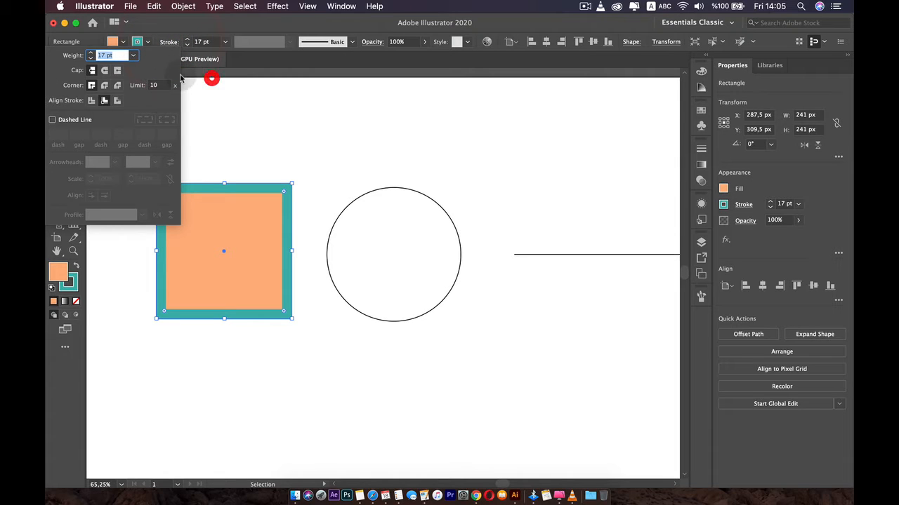
{"action": "left_click", "coordinate": [506, 180]}
{"action": "left_click", "coordinate": [701, 149]}
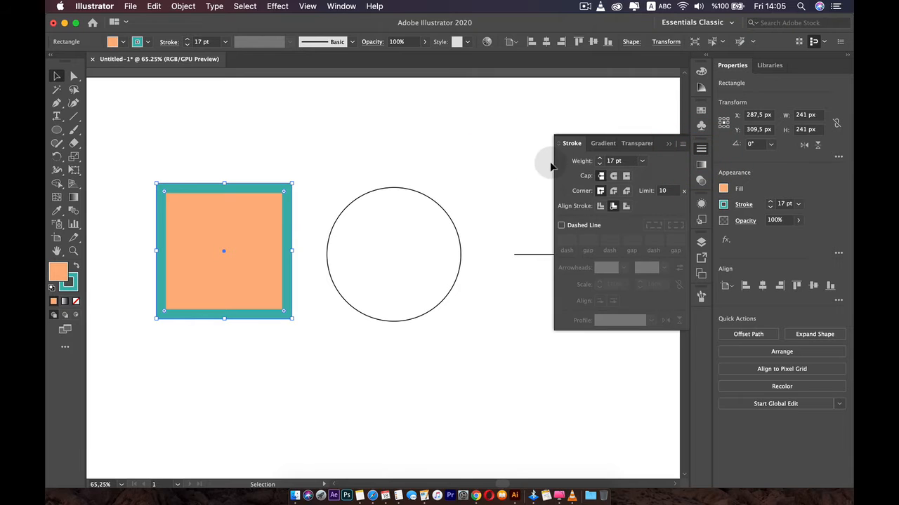
{"action": "left_click", "coordinate": [684, 146]}
{"action": "left_click", "coordinate": [683, 144]}
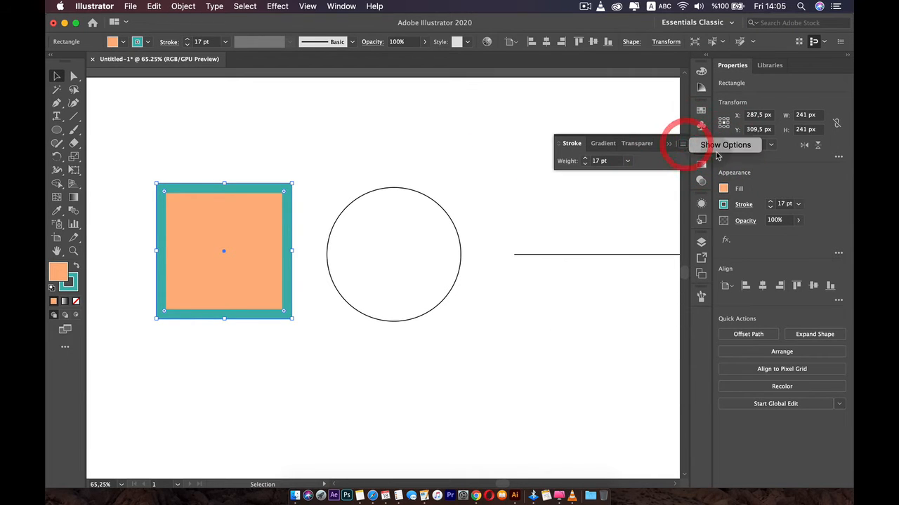
{"action": "left_click", "coordinate": [719, 145]}
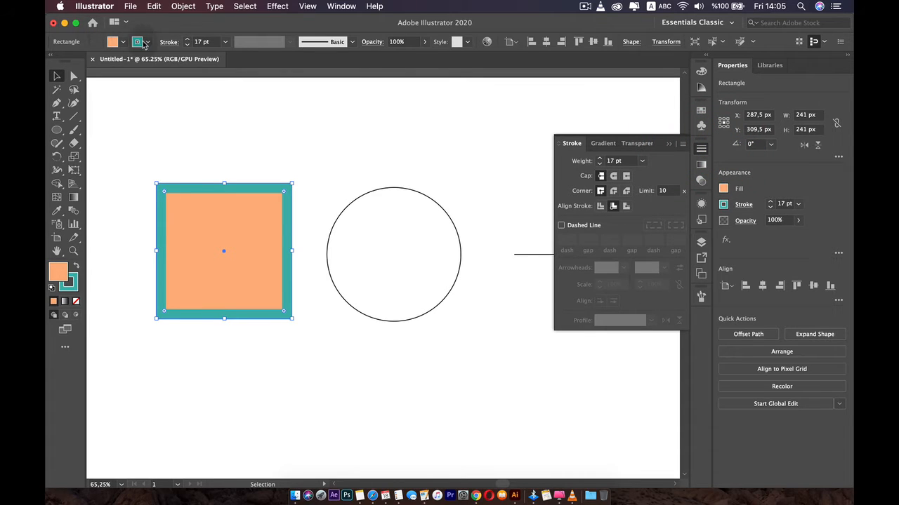
Step: Lower the square's stroke weight to 12 pt and raise it back up to 14 pt
{"action": "left_click", "coordinate": [169, 44]}
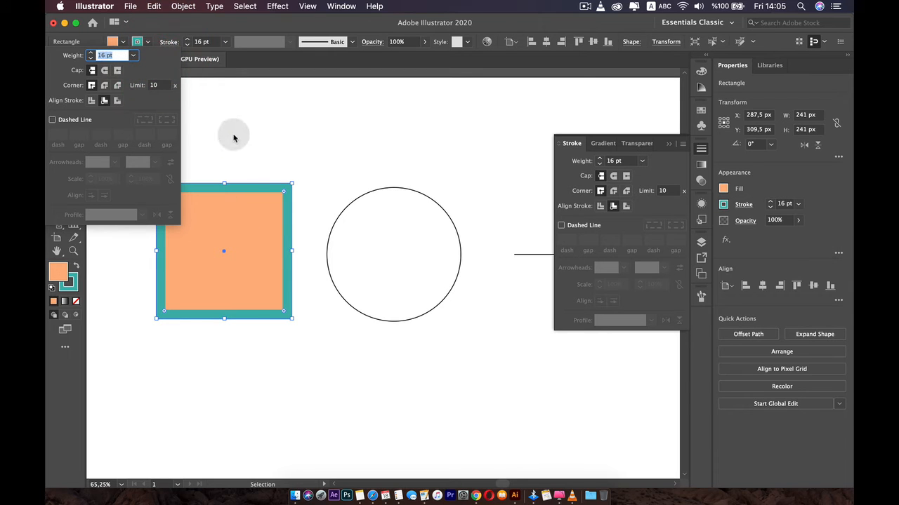
{"action": "left_click", "coordinate": [91, 58]}
{"action": "left_click", "coordinate": [91, 58]}
{"action": "left_click", "coordinate": [90, 59]}
{"action": "left_click", "coordinate": [90, 58]}
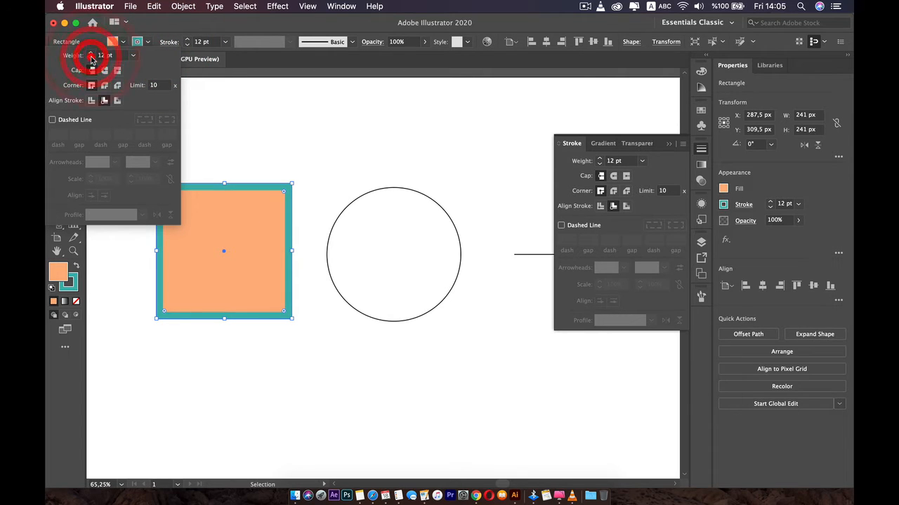
{"action": "left_click", "coordinate": [91, 54]}
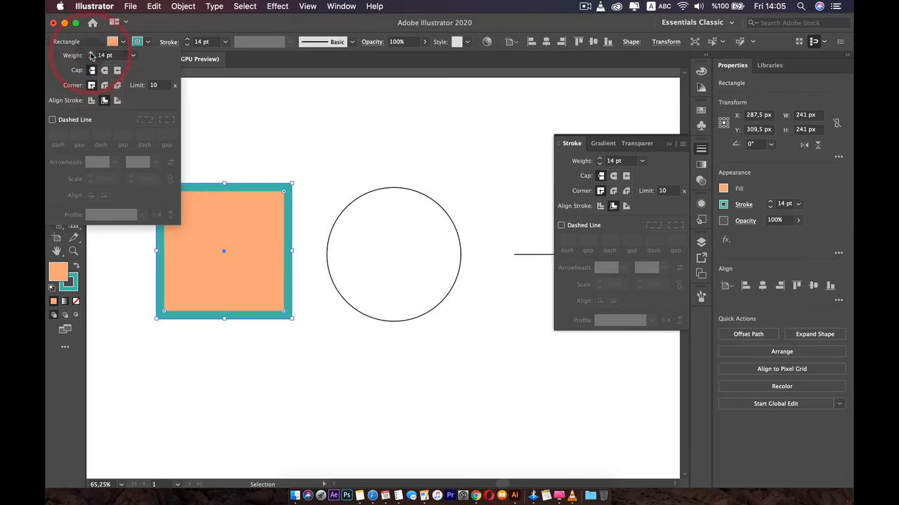
Step: Try aligning the square's stroke to the outside of its path and leave it aligned to the centre
{"action": "left_click", "coordinate": [92, 100]}
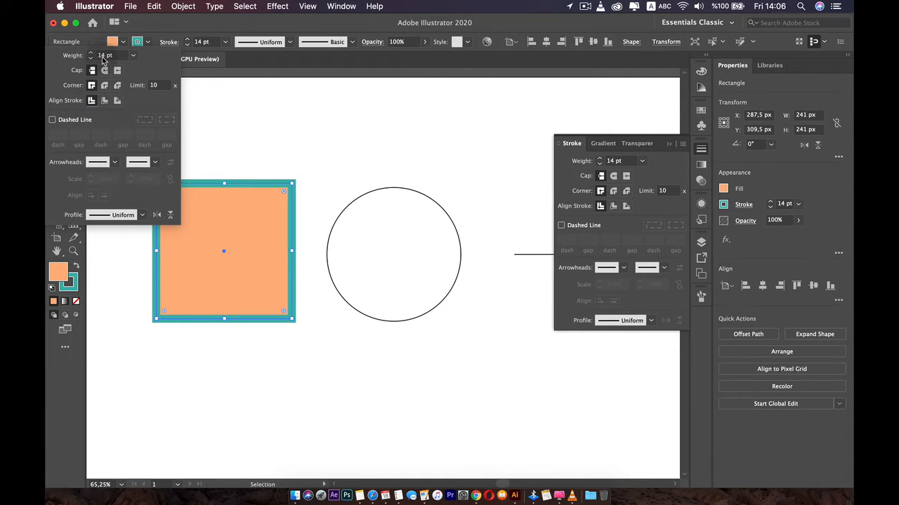
{"action": "left_click", "coordinate": [218, 168]}
{"action": "left_click", "coordinate": [118, 101]}
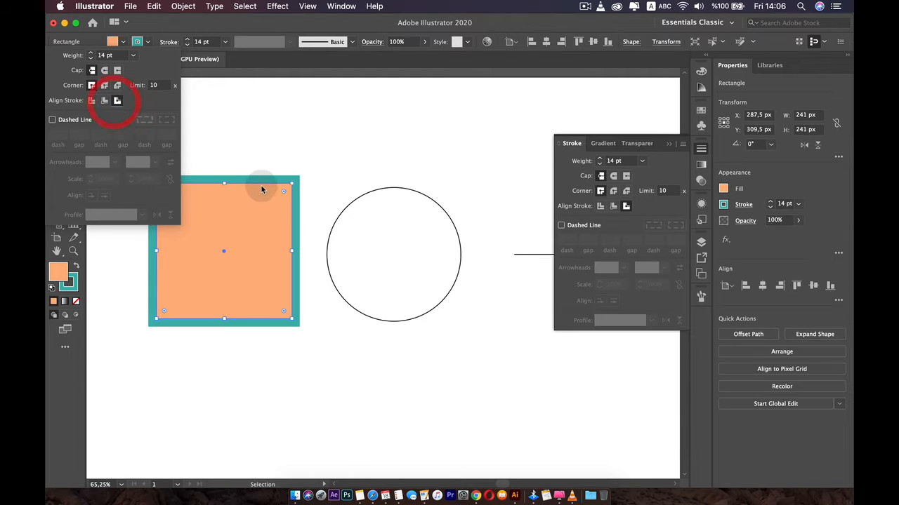
{"action": "left_click", "coordinate": [91, 101]}
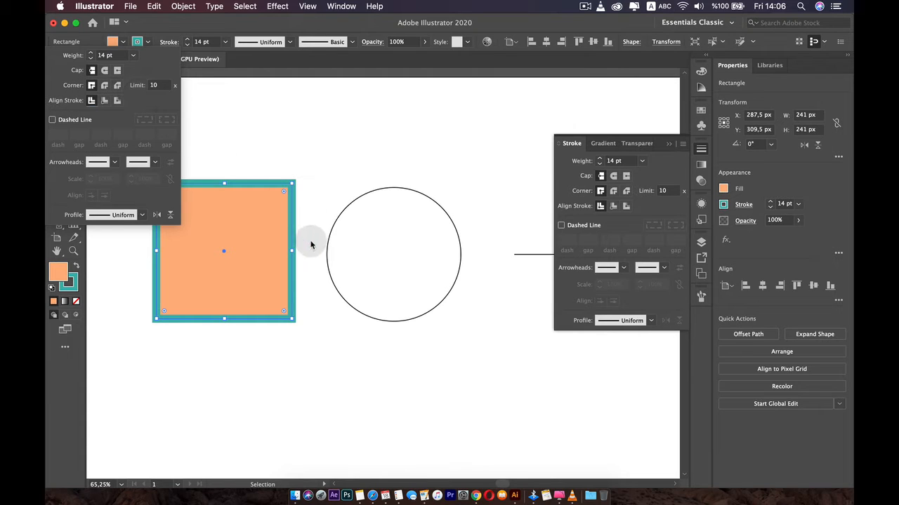
Step: Try the round join and the bevel join on the square's stroke corners, and restore the miter join
{"action": "key", "text": "super+space"}
{"action": "left_click", "coordinate": [293, 184]}
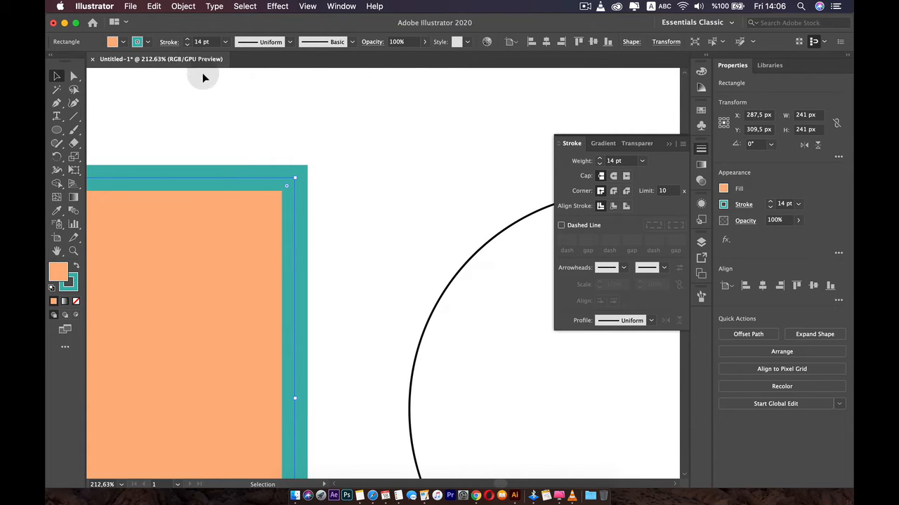
{"action": "left_click", "coordinate": [168, 42]}
{"action": "left_click", "coordinate": [103, 86]}
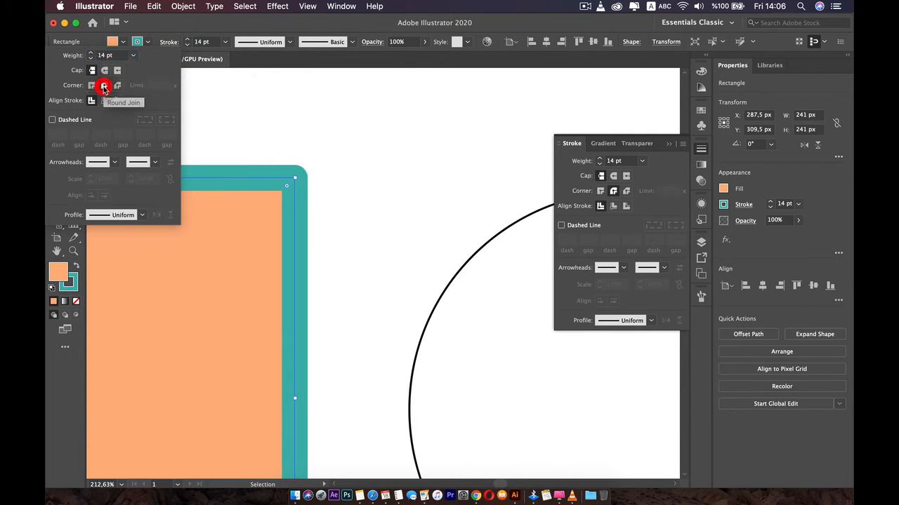
{"action": "left_click", "coordinate": [116, 86]}
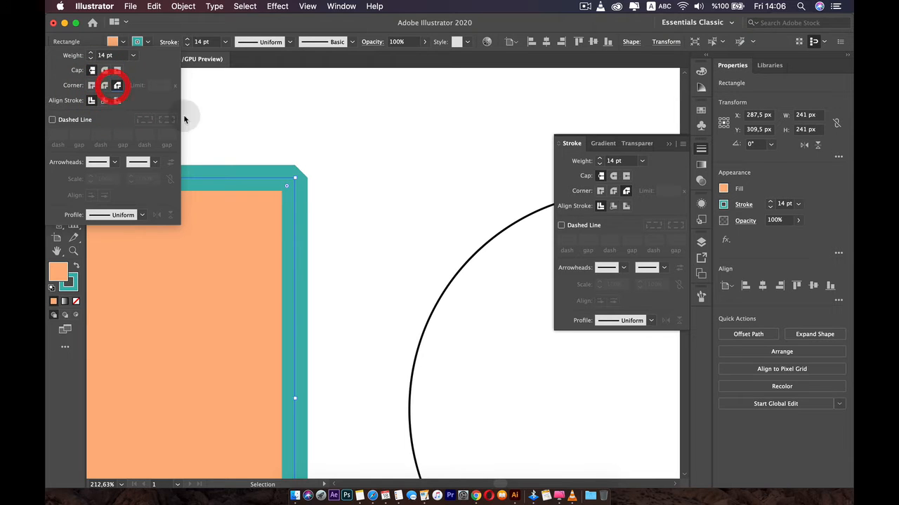
{"action": "left_click", "coordinate": [92, 86]}
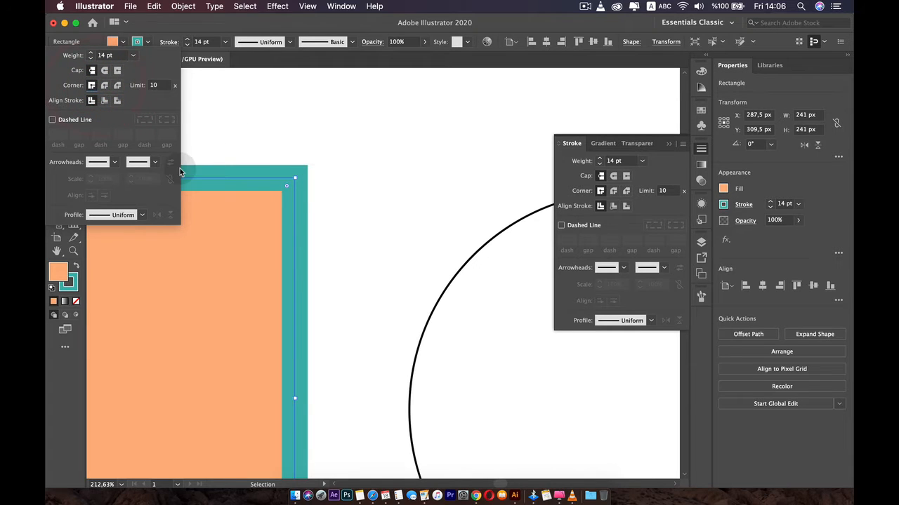
Step: Turn the square's stroke into a dashed line with 12 pt dashes
{"action": "left_click", "coordinate": [311, 126]}
{"action": "scroll", "coordinate": [235, 169], "scroll_direction": "down", "scroll_amount": 5}
{"action": "key", "text": "space"}
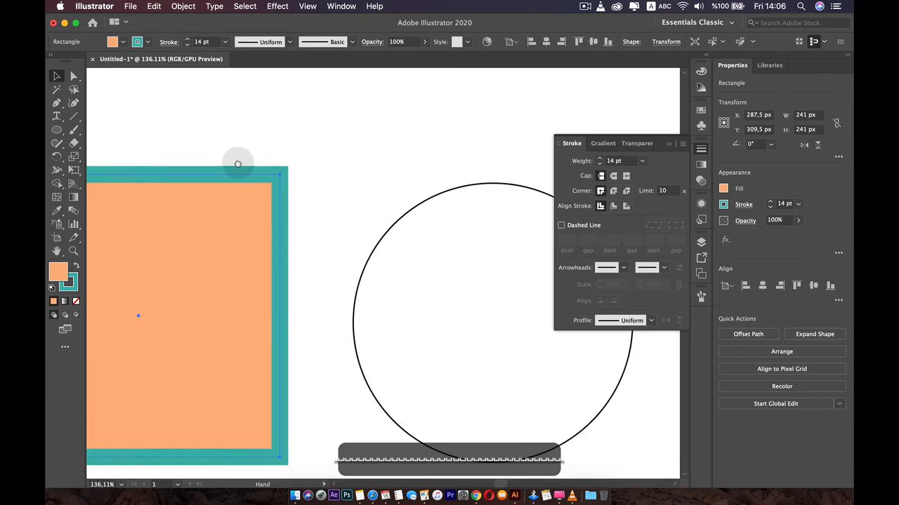
{"action": "left_click_drag", "start_coordinate": [238, 162], "coordinate": [331, 155]}
{"action": "left_click", "coordinate": [169, 41]}
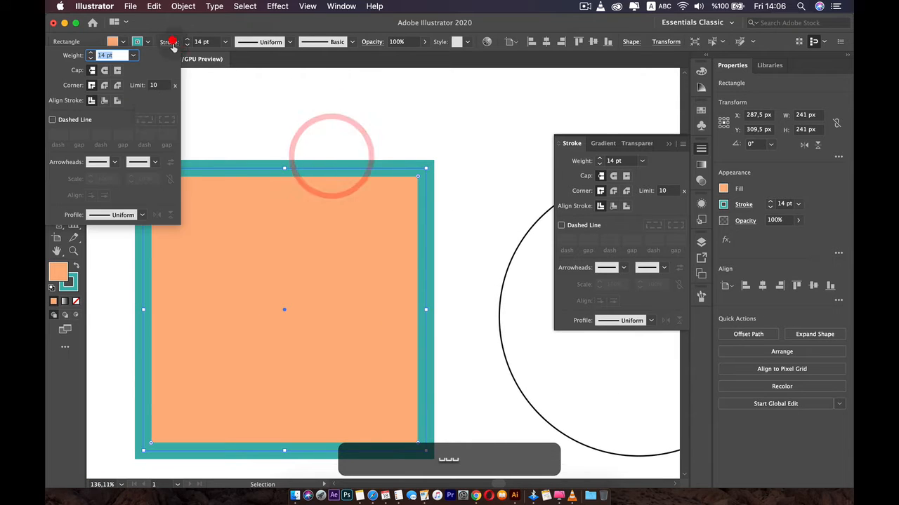
{"action": "left_click", "coordinate": [64, 123]}
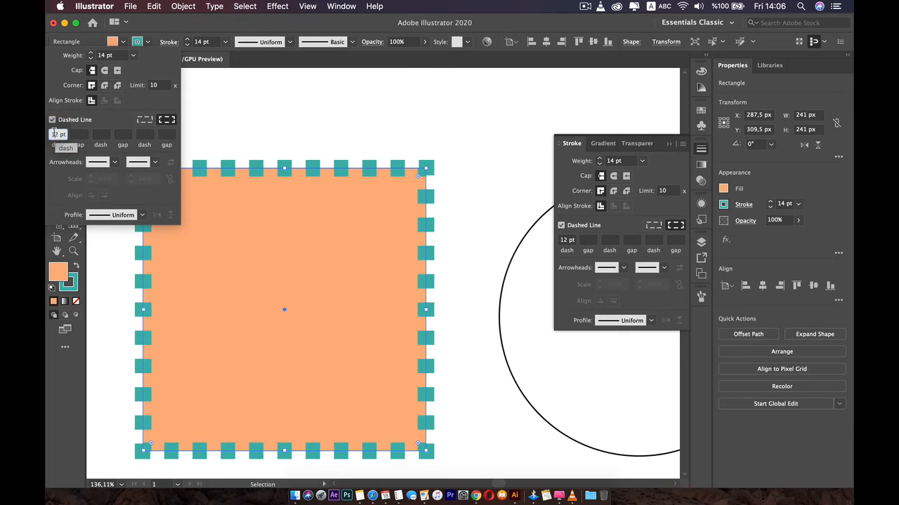
{"action": "left_click", "coordinate": [227, 174]}
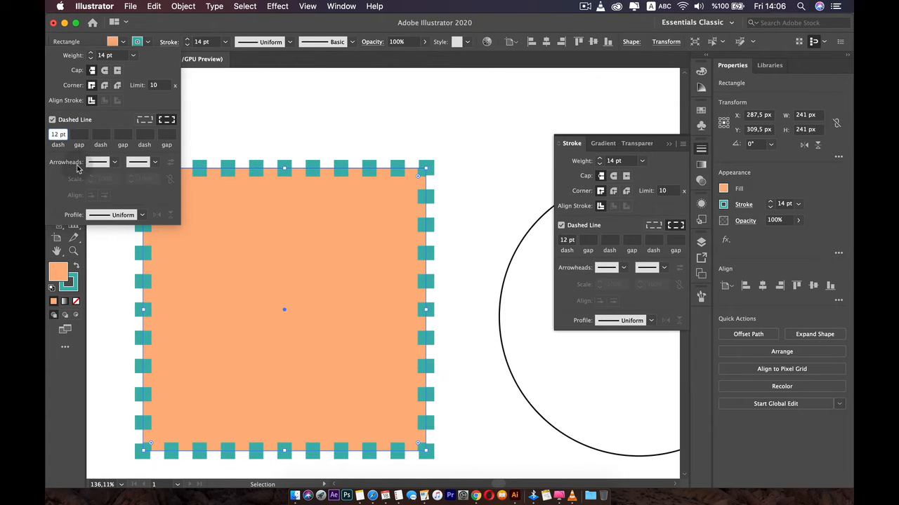
Step: Try gap values such as 7, 11 and 10 pt on the dashed stroke, and clear the gap value
{"action": "left_click", "coordinate": [81, 134]}
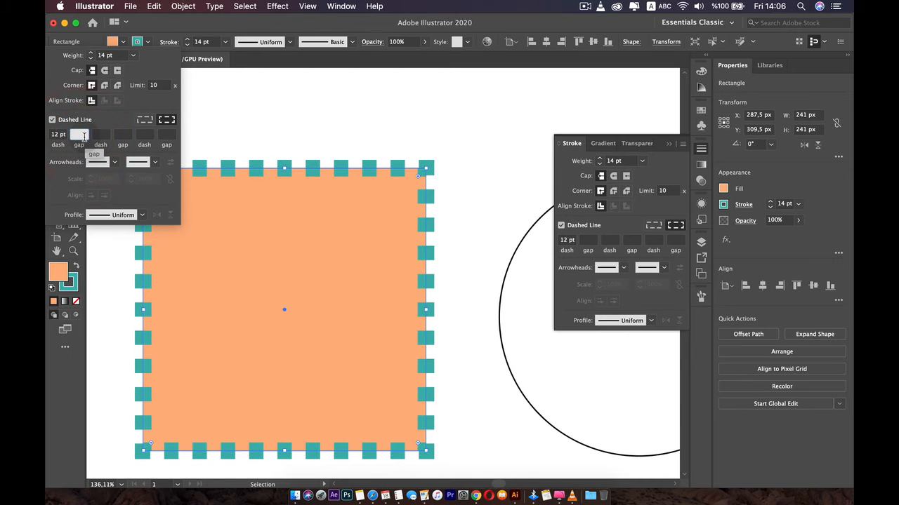
{"action": "key", "text": "Up"}
{"action": "key", "text": "Up"}
{"action": "key", "text": "Up"}
{"action": "key", "text": "Up"}
{"action": "key", "text": "Up"}
{"action": "key", "text": "Up"}
{"action": "key", "text": "Up"}
{"action": "key", "text": "Up"}
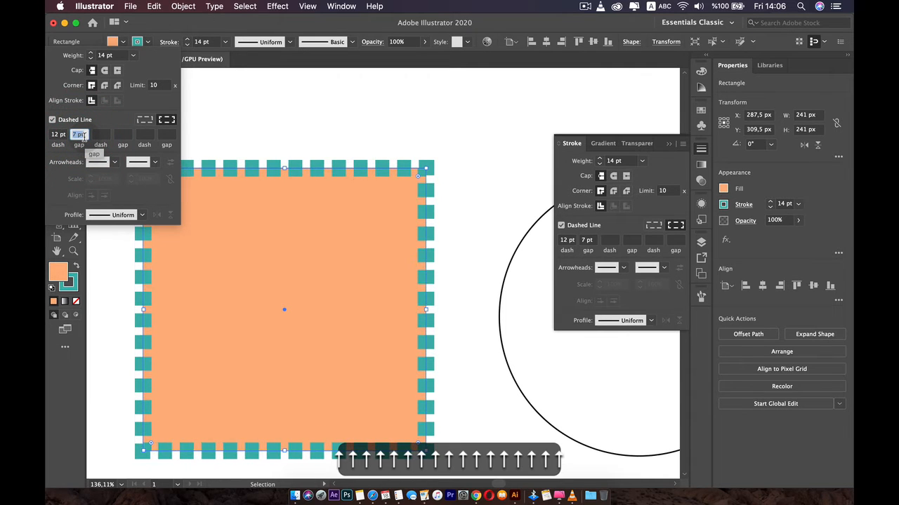
{"action": "key", "text": "Down"}
{"action": "key", "text": "Down"}
{"action": "key", "text": "Down"}
{"action": "key", "text": "Up"}
{"action": "key", "text": "Up"}
{"action": "key", "text": "Up"}
{"action": "key", "text": "Up"}
{"action": "key", "text": "Up"}
{"action": "key", "text": "Up"}
{"action": "key", "text": "Up"}
{"action": "key", "text": "Up"}
{"action": "key", "text": "Up"}
{"action": "key", "text": "Up"}
{"action": "key", "text": "Up"}
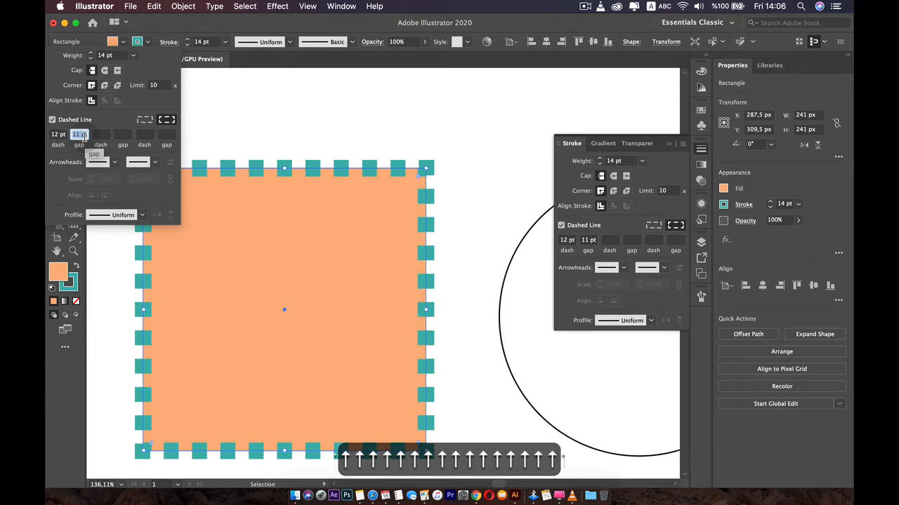
{"action": "key", "text": "Down"}
{"action": "key", "text": "Down"}
{"action": "key", "text": "Down"}
{"action": "key", "text": "Down"}
{"action": "key", "text": "Down"}
{"action": "key", "text": "Down"}
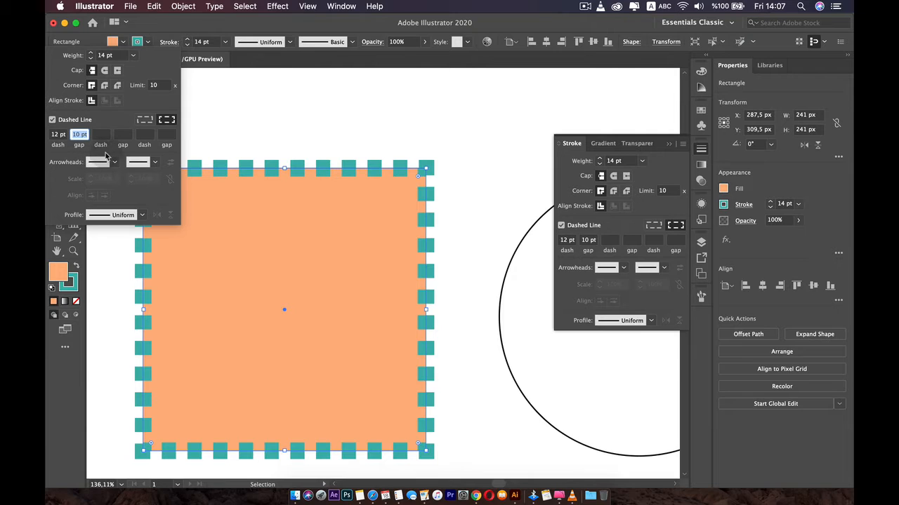
{"action": "key", "text": "BackSpace"}
Step: Give the square's dashed stroke round caps and set its dash length to 26 pt
{"action": "left_click", "coordinate": [104, 71]}
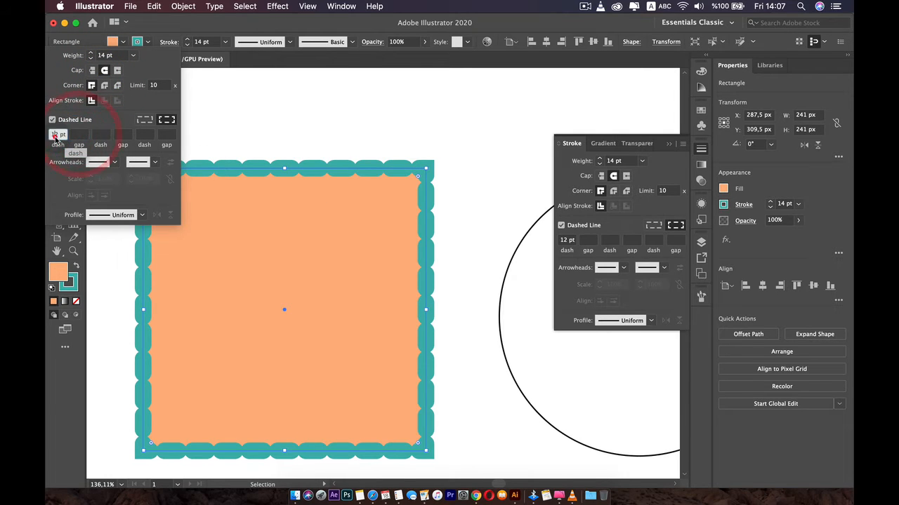
{"action": "key", "text": "Down"}
{"action": "key", "text": "Down"}
{"action": "key", "text": "Down"}
{"action": "key", "text": "Down"}
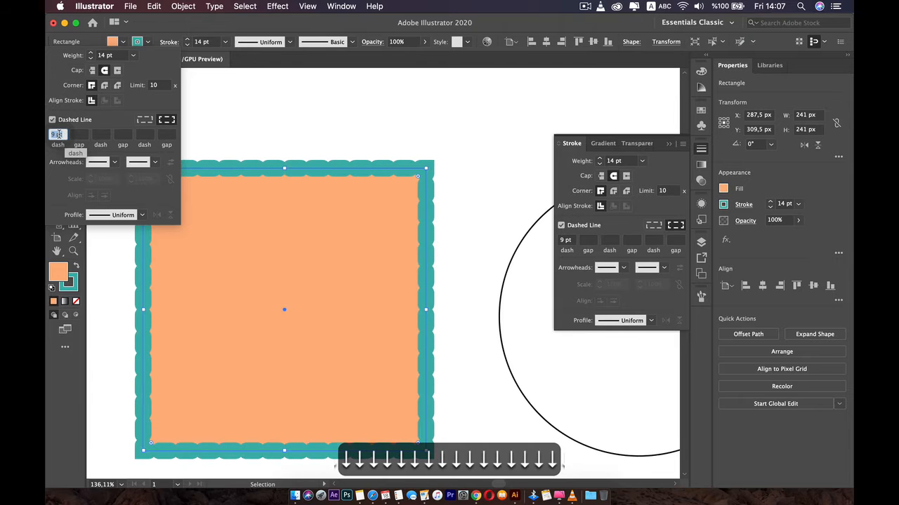
{"action": "key", "text": "Up"}
{"action": "key", "text": "Up"}
{"action": "key", "text": "Up"}
{"action": "key", "text": "Up"}
{"action": "key", "text": "Up"}
{"action": "key", "text": "Up"}
{"action": "key", "text": "Up"}
{"action": "key", "text": "Up"}
{"action": "key", "text": "Up"}
{"action": "key", "text": "Up"}
{"action": "key", "text": "Up"}
{"action": "key", "text": "Up"}
{"action": "key", "text": "Up"}
{"action": "key", "text": "Up"}
{"action": "key", "text": "Up"}
{"action": "key", "text": "Up"}
{"action": "key", "text": "Up"}
{"action": "key", "text": "Up"}
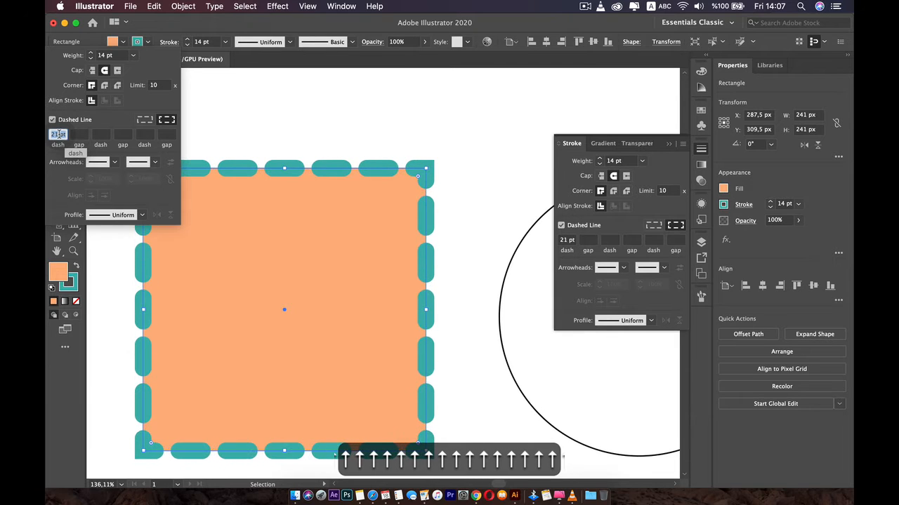
Step: Try gaps of 9, 22 and 29 pt between the round-capped dashes of the square's stroke
{"action": "left_click", "coordinate": [80, 137]}
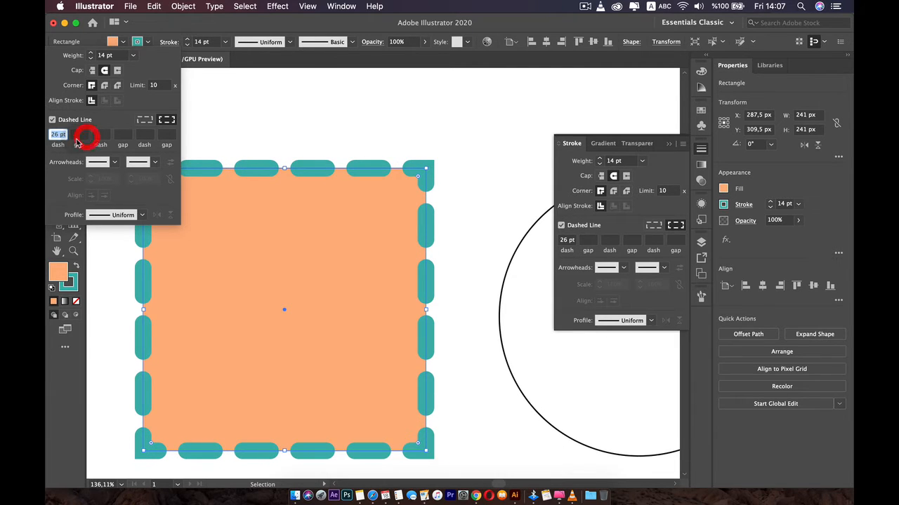
{"action": "key", "text": "Up"}
{"action": "key", "text": "Up"}
{"action": "key", "text": "Up"}
{"action": "key", "text": "Up"}
{"action": "key", "text": "Up"}
{"action": "key", "text": "Up"}
{"action": "key", "text": "Up"}
{"action": "key", "text": "Up"}
{"action": "key", "text": "Up"}
{"action": "key", "text": "Up"}
{"action": "key", "text": "Up"}
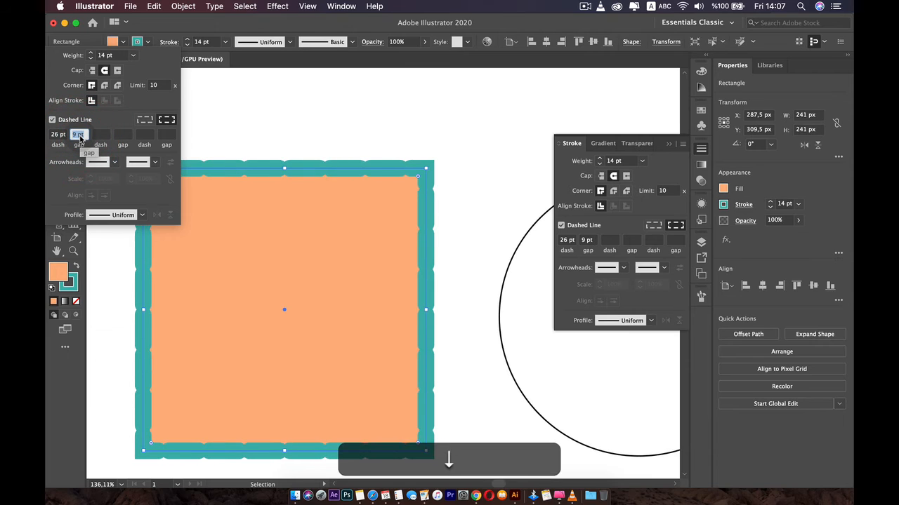
{"action": "key", "text": "Up"}
{"action": "key", "text": "Up"}
{"action": "key", "text": "Up"}
{"action": "key", "text": "Up"}
{"action": "key", "text": "Up"}
{"action": "key", "text": "Up"}
{"action": "key", "text": "Up"}
{"action": "key", "text": "Up"}
{"action": "key", "text": "Up"}
{"action": "key", "text": "Up"}
{"action": "key", "text": "Up"}
{"action": "key", "text": "Up"}
{"action": "key", "text": "Up"}
{"action": "key", "text": "Up"}
{"action": "key", "text": "Up"}
{"action": "key", "text": "Up"}
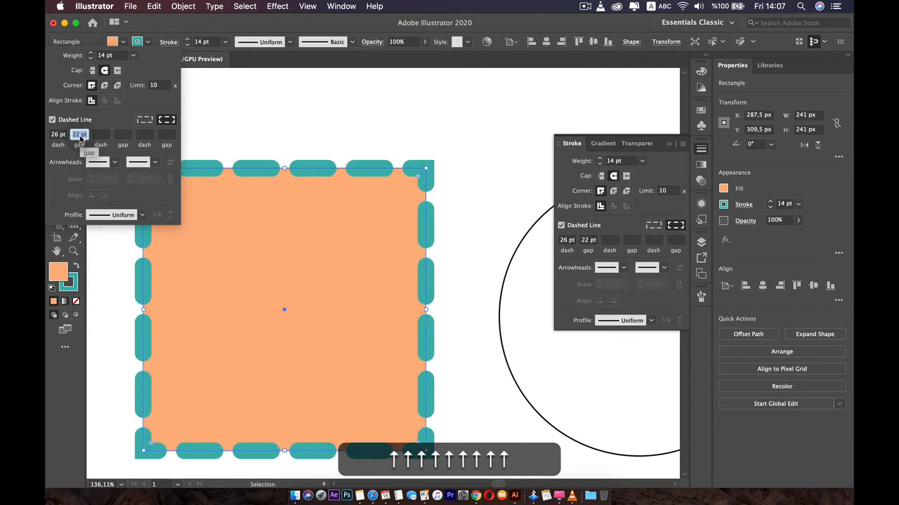
{"action": "key", "text": "Down"}
{"action": "key", "text": "Down"}
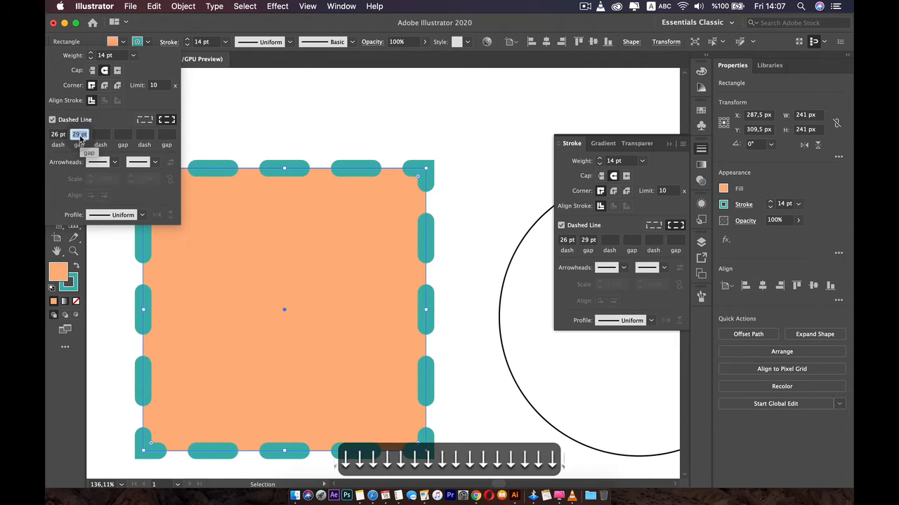
Step: Set the gap of the square's dashed stroke to 10 pt
{"action": "type", "text": "10"}
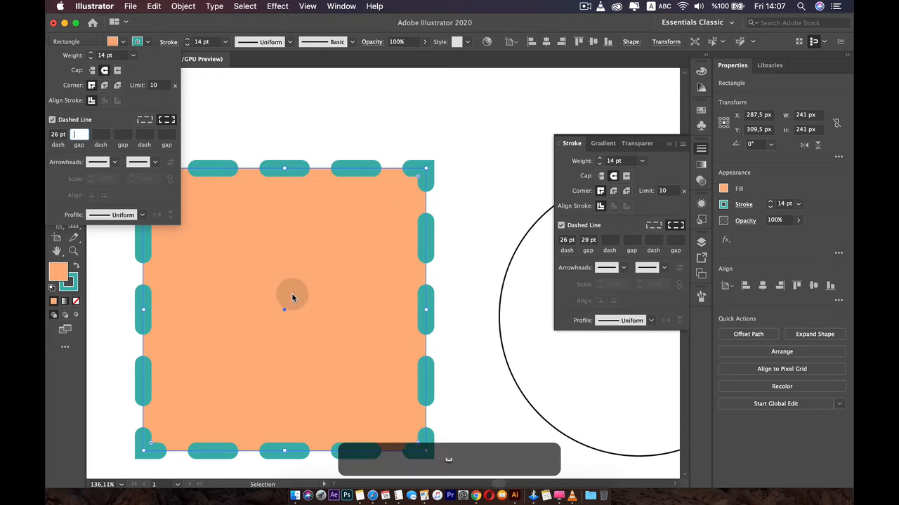
{"action": "left_click", "coordinate": [276, 180]}
{"action": "key", "text": "space"}
{"action": "left_click_drag", "start_coordinate": [283, 227], "coordinate": [385, 204]}
{"action": "scroll", "coordinate": [384, 205], "scroll_direction": "down", "scroll_amount": 5}
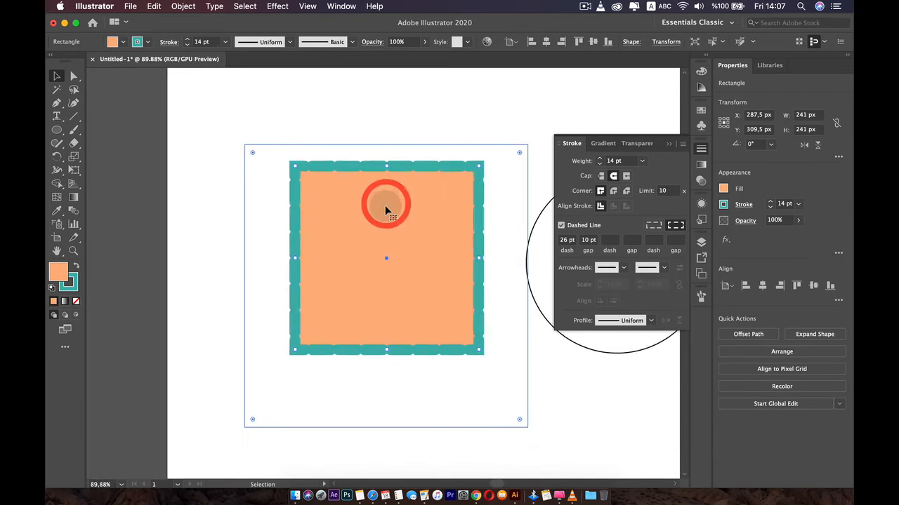
Step: Set the gap of the square's round-capped dashed stroke to 26 pt and deselect the square
{"action": "scroll", "coordinate": [356, 185], "scroll_direction": "up", "scroll_amount": 4}
{"action": "left_click", "coordinate": [591, 240]}
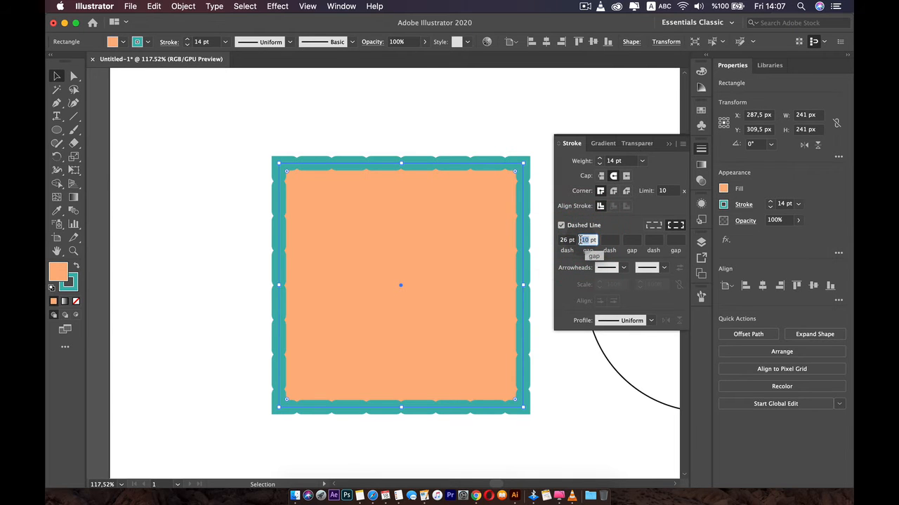
{"action": "type", "text": "26"}
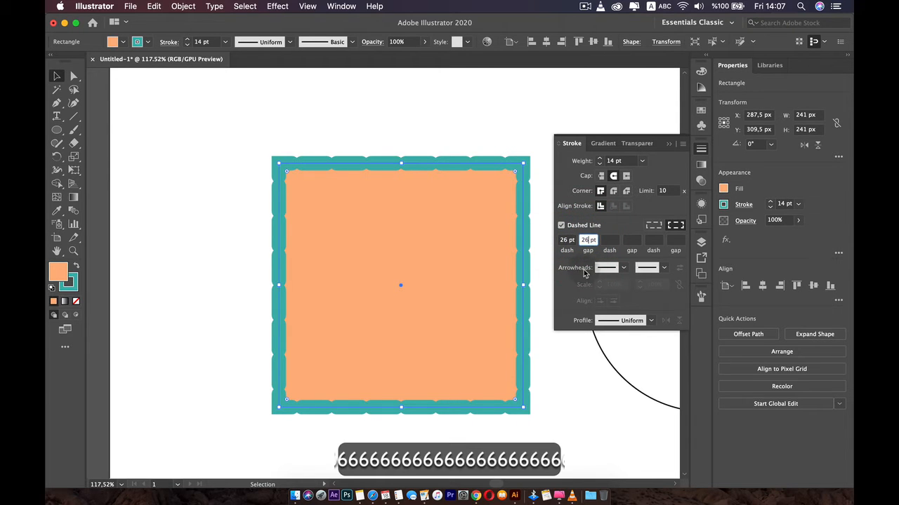
{"action": "left_click", "coordinate": [582, 357]}
{"action": "left_click", "coordinate": [460, 219]}
{"action": "left_click", "coordinate": [331, 144]}
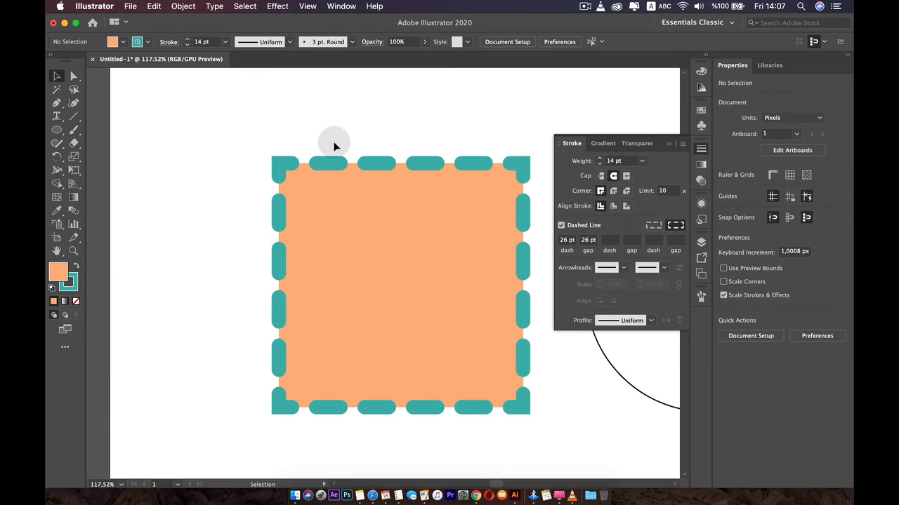
Step: Add a second dash of 14 pt and a second gap of 67 pt to the square's dashed stroke
{"action": "left_click", "coordinate": [377, 227]}
{"action": "left_click", "coordinate": [465, 170]}
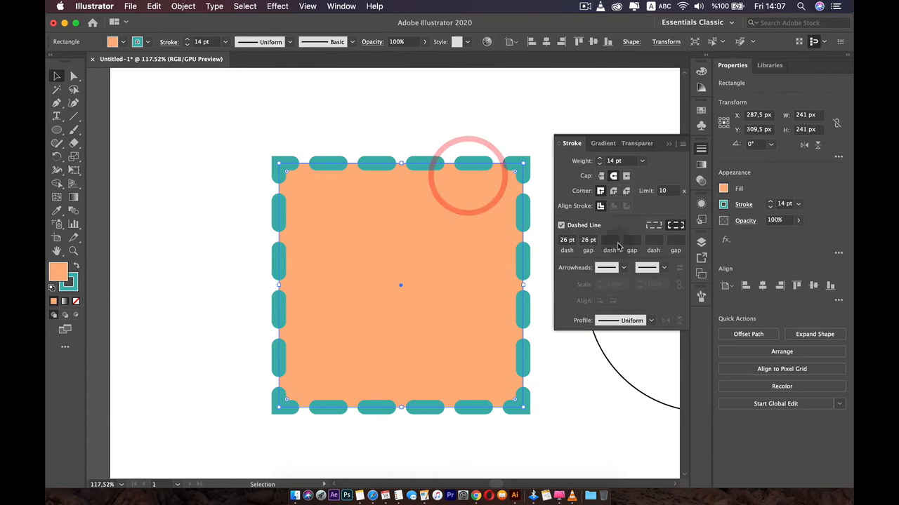
{"action": "left_click", "coordinate": [609, 239]}
{"action": "type", "text": "14"}
{"action": "left_click", "coordinate": [631, 240]}
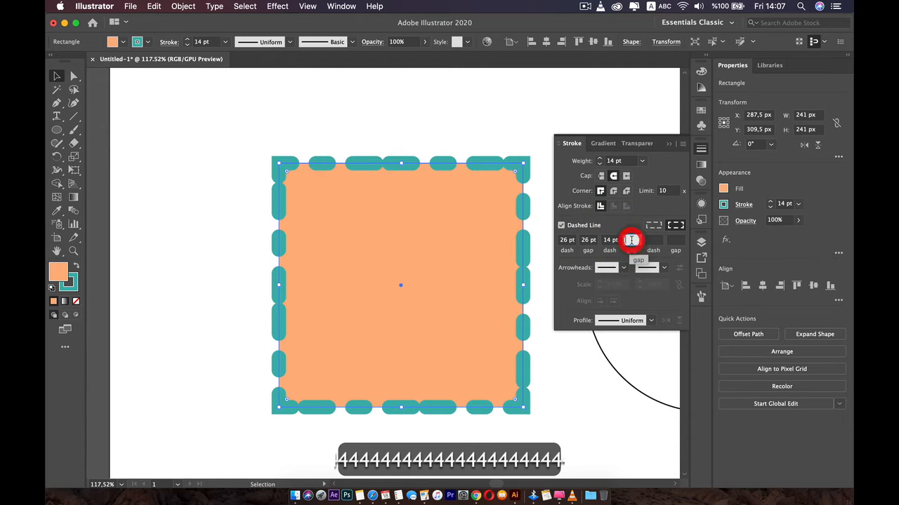
{"action": "type", "text": "67"}
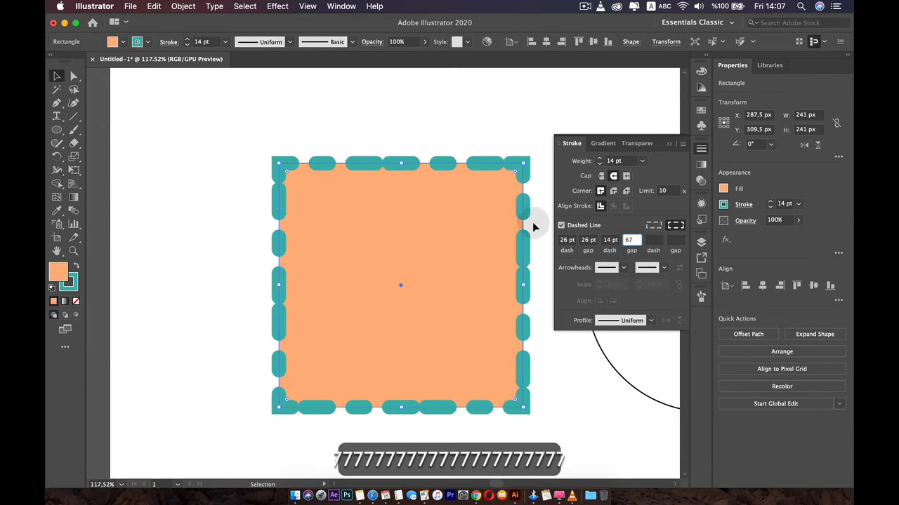
{"action": "left_click", "coordinate": [532, 223]}
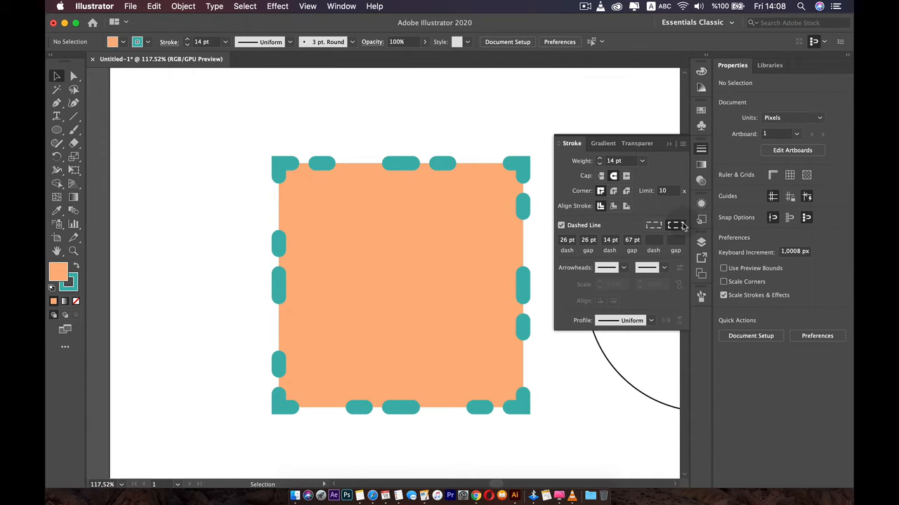
Step: Make the square's stroke preserve exact dash and gap lengths, and move the square up toward the artboard's upper-left corner
{"action": "left_click", "coordinate": [462, 167]}
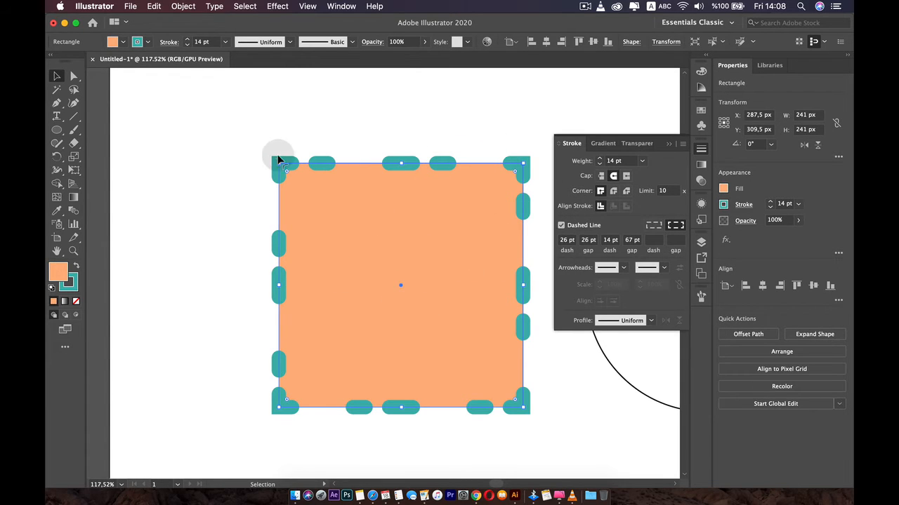
{"action": "left_click", "coordinate": [654, 226]}
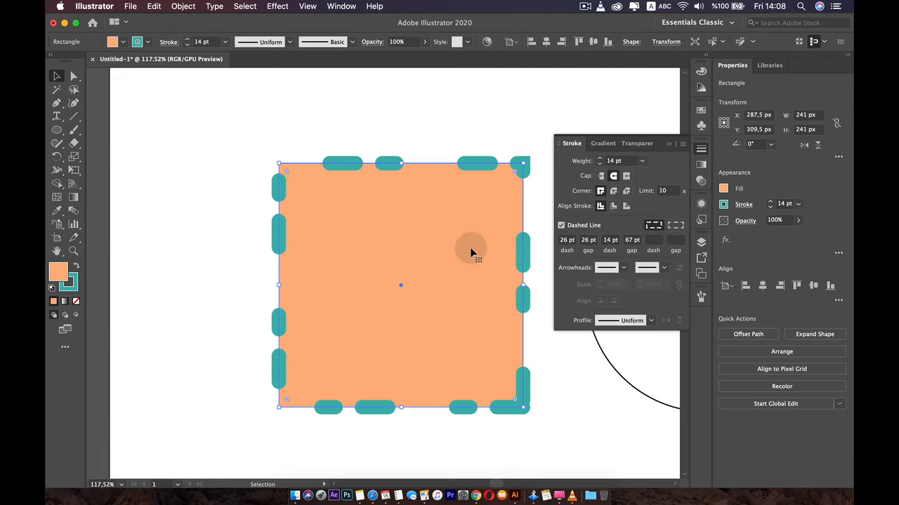
{"action": "left_click_drag", "start_coordinate": [446, 257], "coordinate": [361, 261]}
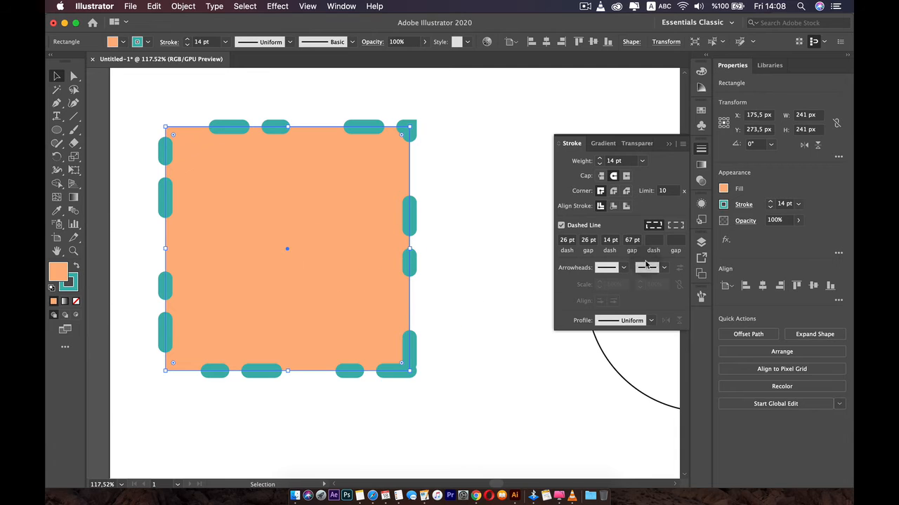
{"action": "left_click", "coordinate": [451, 195]}
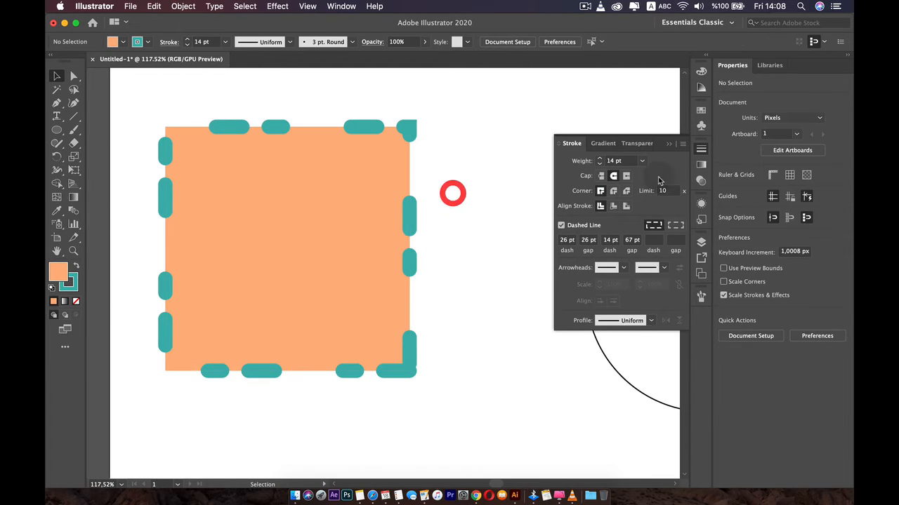
Step: Collapse the stroke settings and move the circle up beside the square
{"action": "left_click", "coordinate": [699, 150]}
{"action": "key", "text": "space"}
{"action": "left_click_drag", "start_coordinate": [517, 179], "coordinate": [400, 187]}
{"action": "left_click_drag", "start_coordinate": [523, 202], "coordinate": [428, 144]}
{"action": "scroll", "coordinate": [430, 168], "scroll_direction": "down", "scroll_amount": 3}
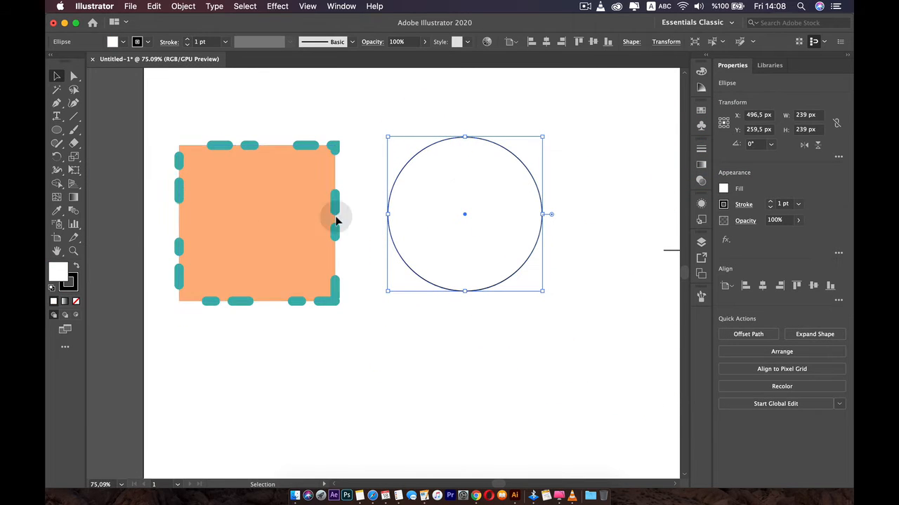
{"action": "left_click", "coordinate": [300, 145]}
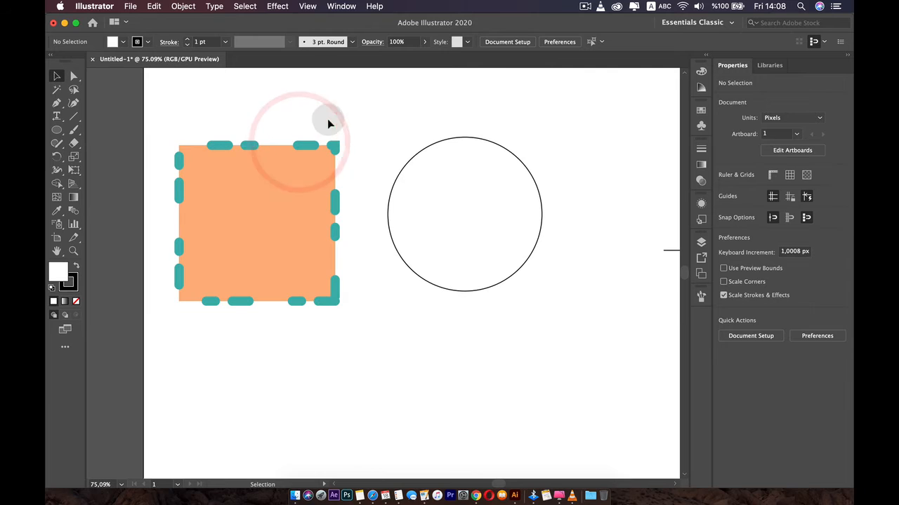
{"action": "key", "text": "i"}
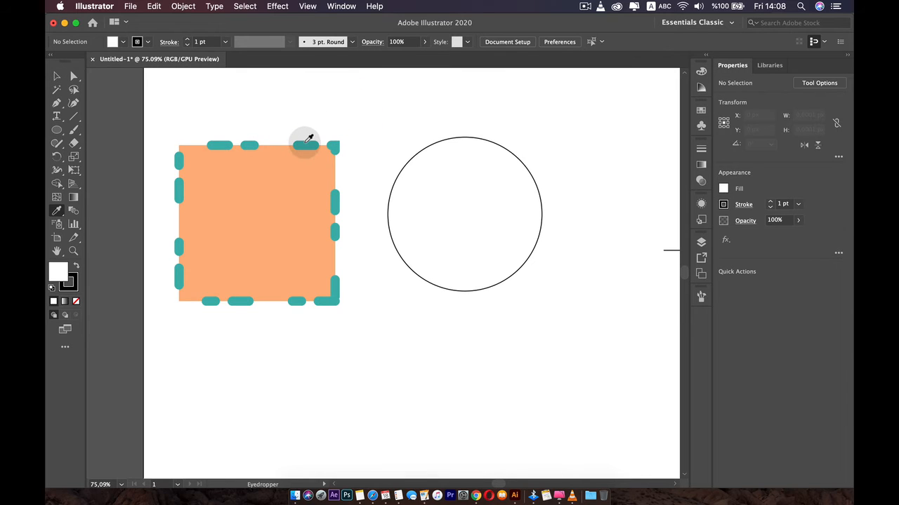
{"action": "key", "text": "v"}
Step: Copy the square's fill and dashed stroke onto the circle with the Eyedropper, and move the circle closer to the square
{"action": "left_click", "coordinate": [441, 139]}
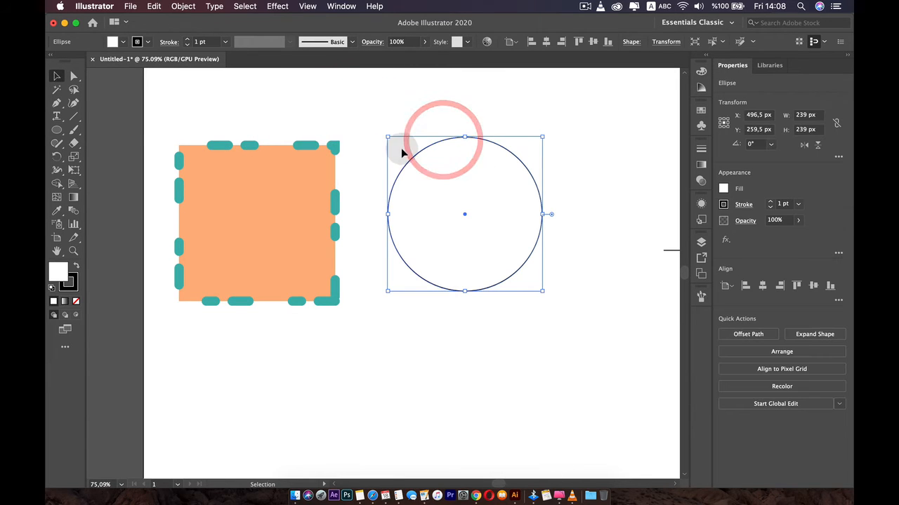
{"action": "key", "text": "i"}
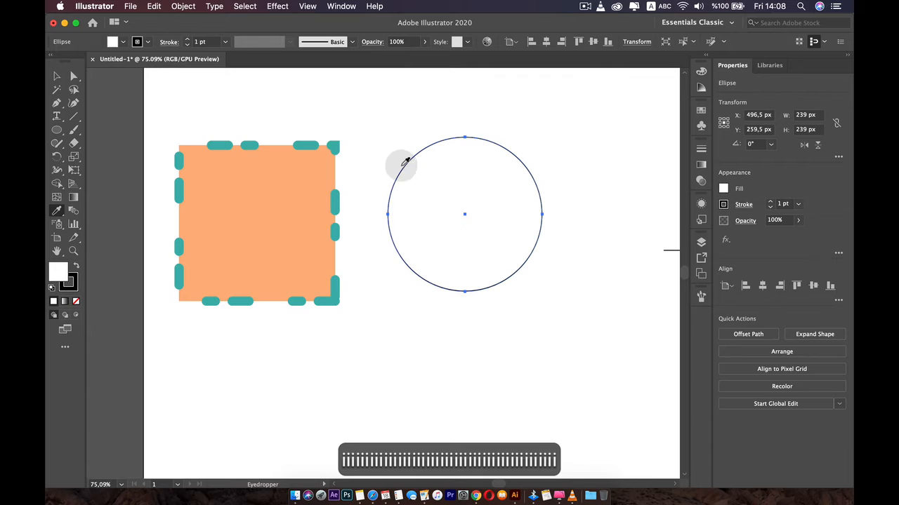
{"action": "left_click", "coordinate": [301, 145]}
{"action": "key", "text": "v"}
{"action": "left_click_drag", "start_coordinate": [450, 216], "coordinate": [480, 229]}
{"action": "scroll", "coordinate": [546, 210], "scroll_direction": "down", "scroll_amount": 3}
{"action": "left_click_drag", "start_coordinate": [548, 215], "coordinate": [467, 217]}
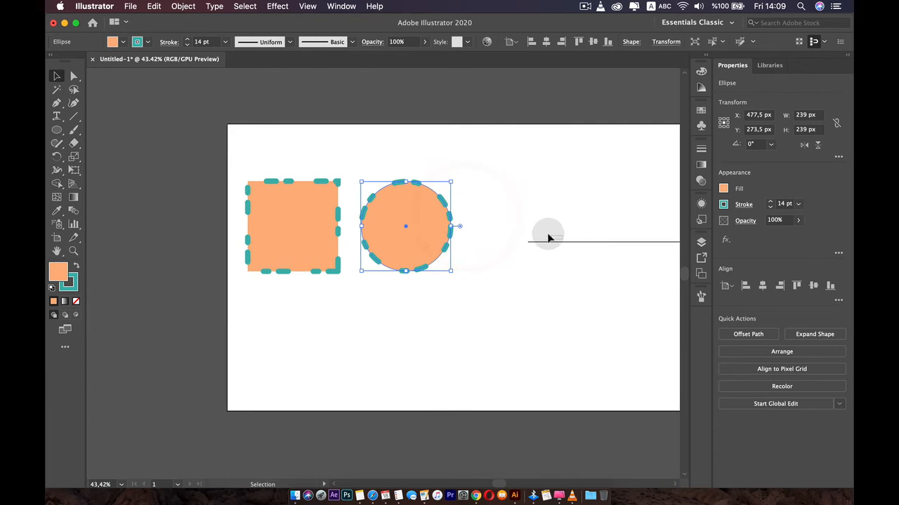
Step: Move the line closer to the circle and copy the circle's dashed stroke onto it with the Eyedropper
{"action": "left_click", "coordinate": [541, 231]}
{"action": "left_click_drag", "start_coordinate": [554, 241], "coordinate": [520, 225]}
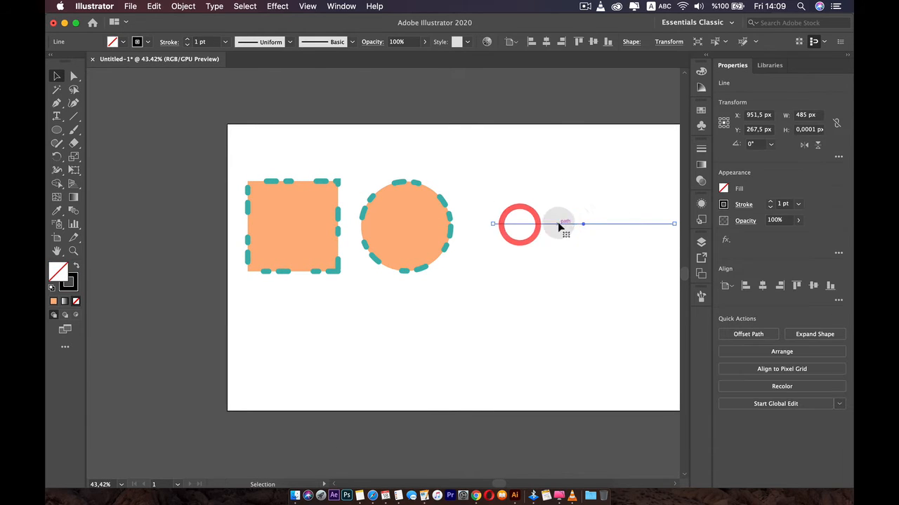
{"action": "key", "text": "i"}
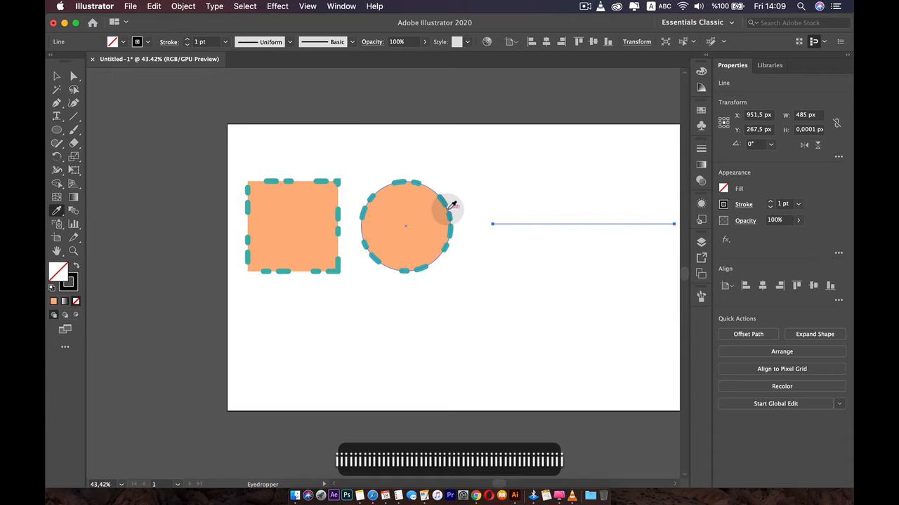
{"action": "left_click", "coordinate": [449, 208]}
{"action": "key", "text": "v"}
{"action": "left_click", "coordinate": [537, 265]}
{"action": "left_click_drag", "start_coordinate": [608, 222], "coordinate": [555, 226]}
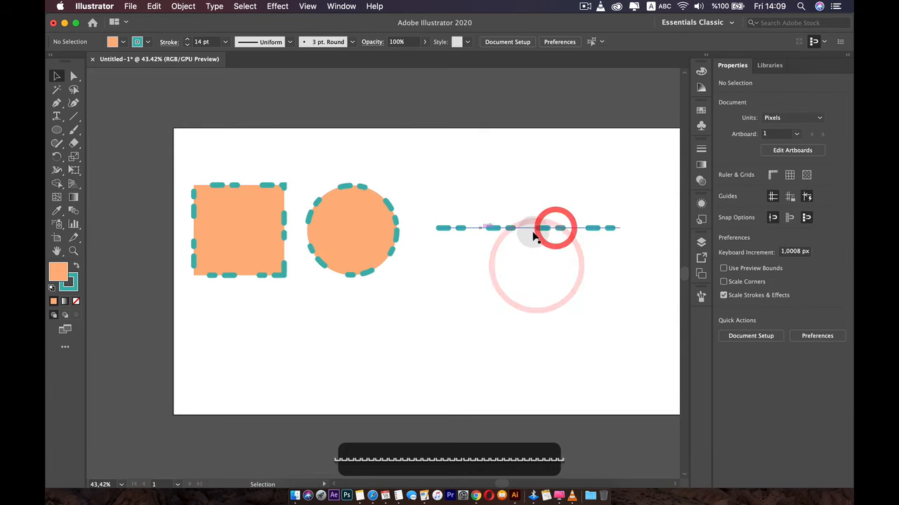
Step: Give the dashed line the Arrow 18 arrowhead at its start point
{"action": "left_click", "coordinate": [462, 229]}
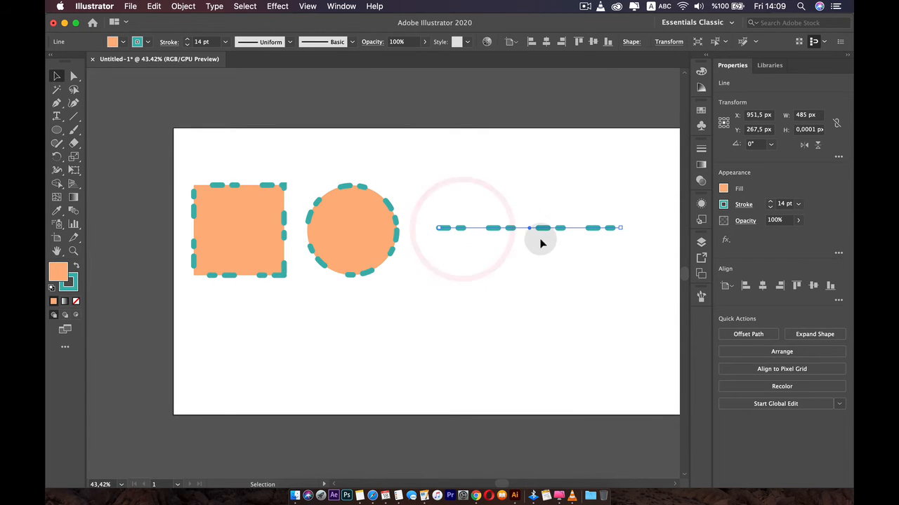
{"action": "left_click", "coordinate": [695, 150]}
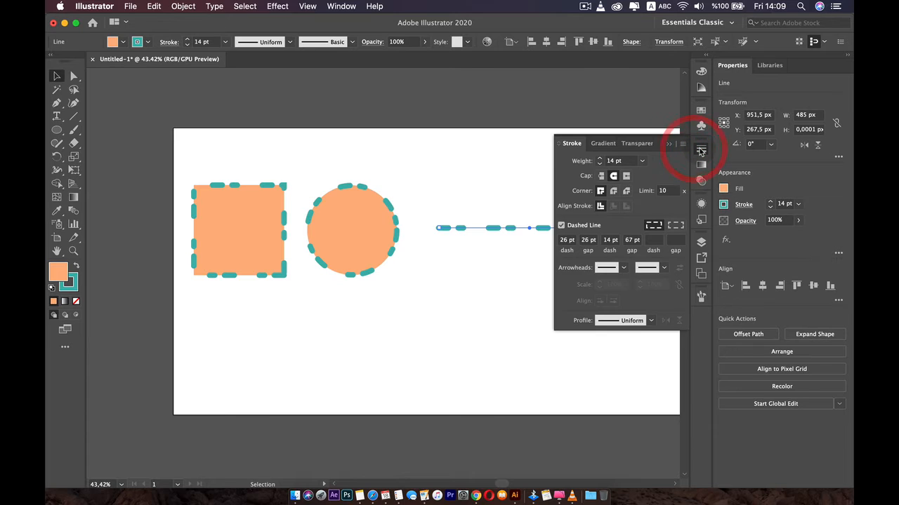
{"action": "left_click", "coordinate": [700, 151]}
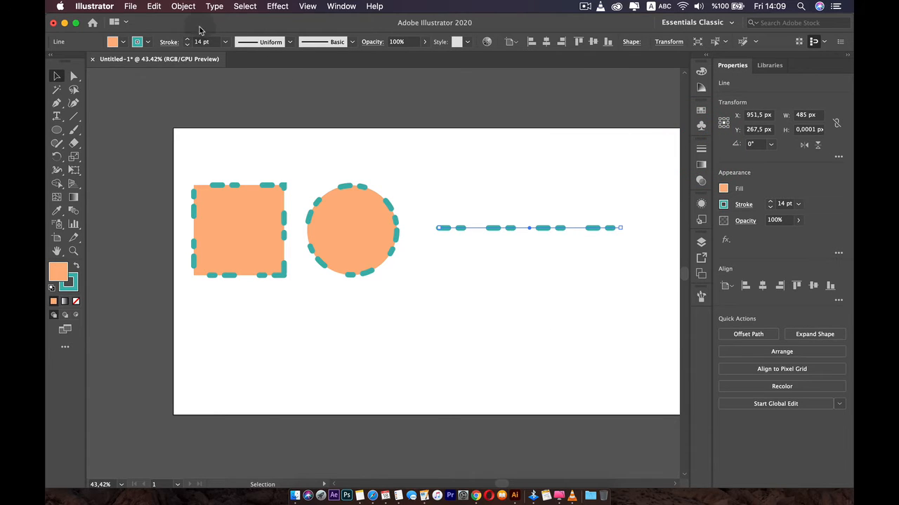
{"action": "left_click", "coordinate": [165, 43]}
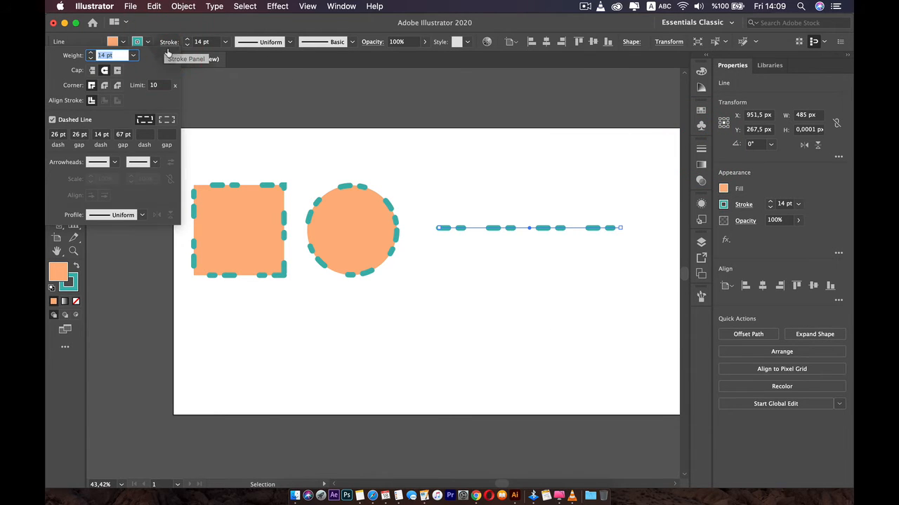
{"action": "left_click", "coordinate": [98, 162]}
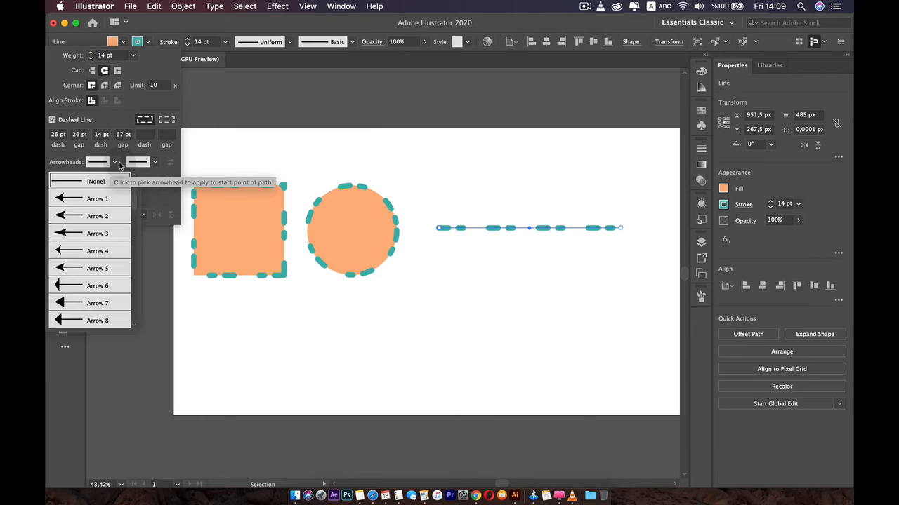
{"action": "left_click", "coordinate": [116, 162]}
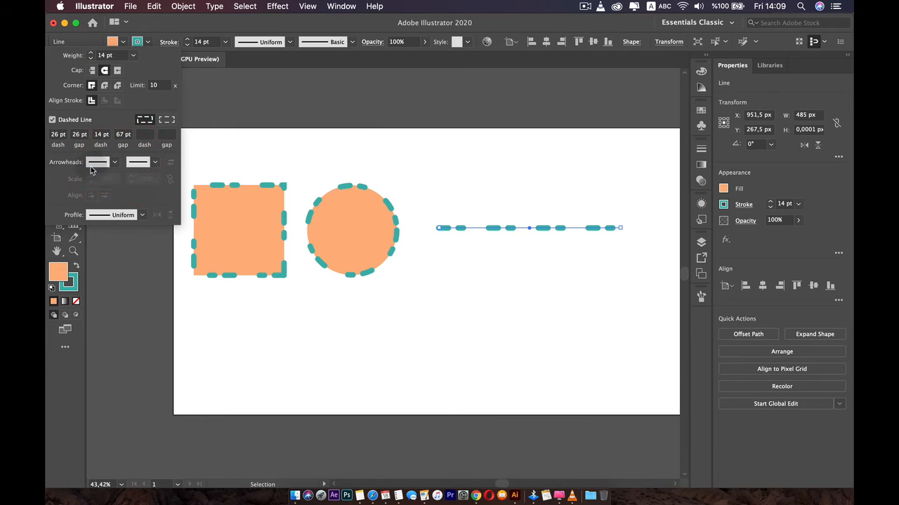
{"action": "left_click", "coordinate": [116, 163]}
{"action": "scroll", "coordinate": [107, 251], "scroll_direction": "down", "scroll_amount": 10}
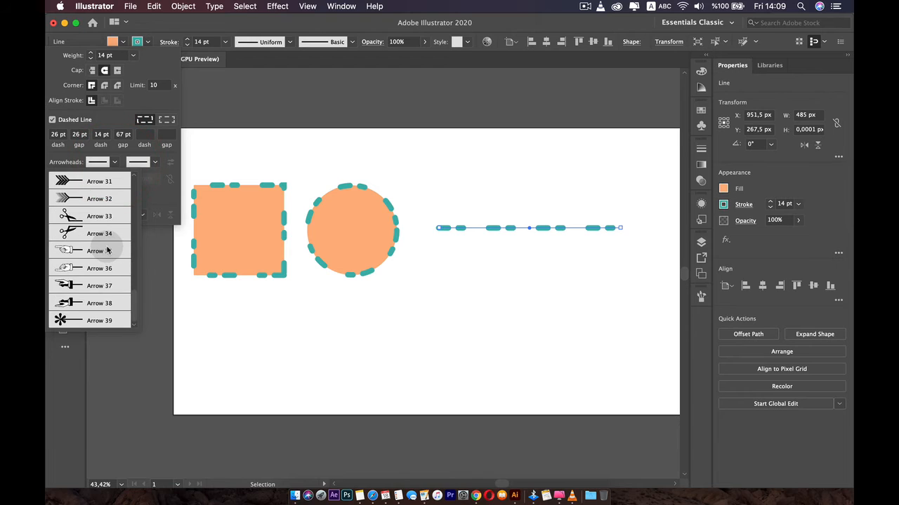
{"action": "scroll", "coordinate": [108, 251], "scroll_direction": "up", "scroll_amount": 10}
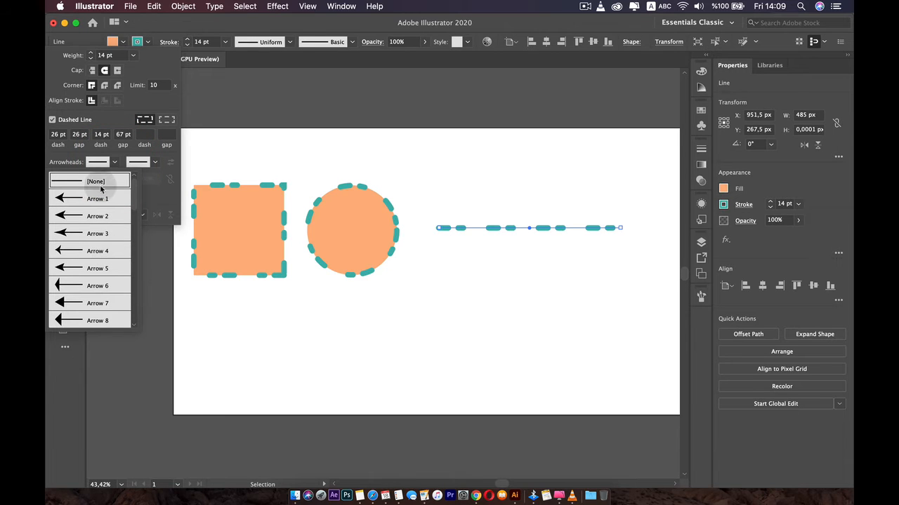
{"action": "scroll", "coordinate": [89, 236], "scroll_direction": "down", "scroll_amount": 4}
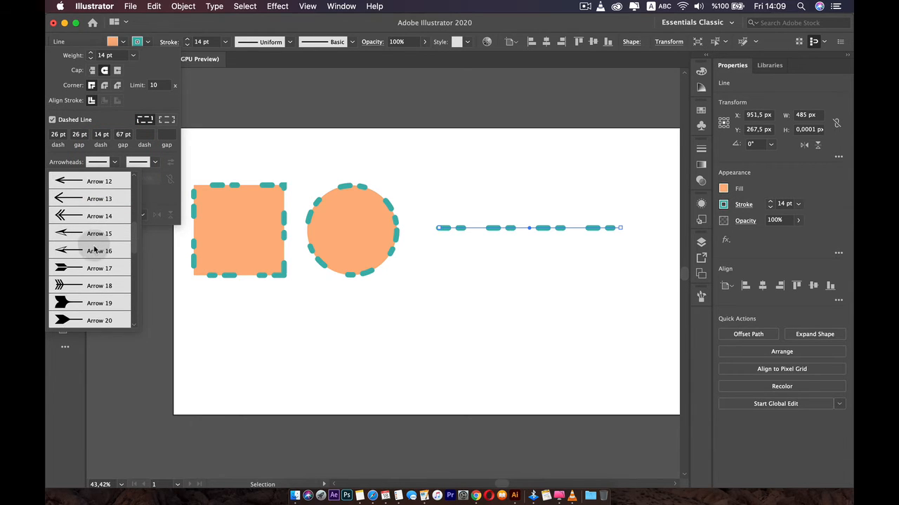
{"action": "left_click", "coordinate": [81, 284]}
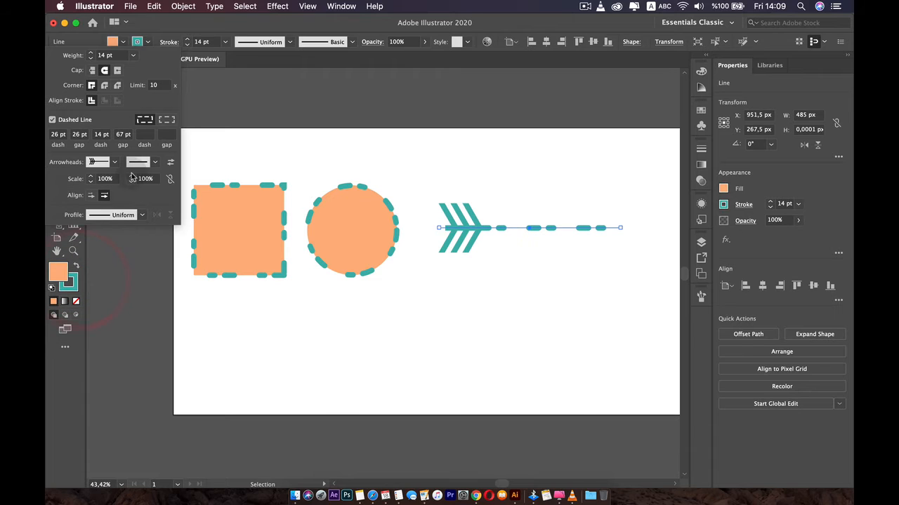
Step: Try the Arrow 14 and Arrow 7 arrowheads at the end point of the dashed line
{"action": "left_click", "coordinate": [154, 163]}
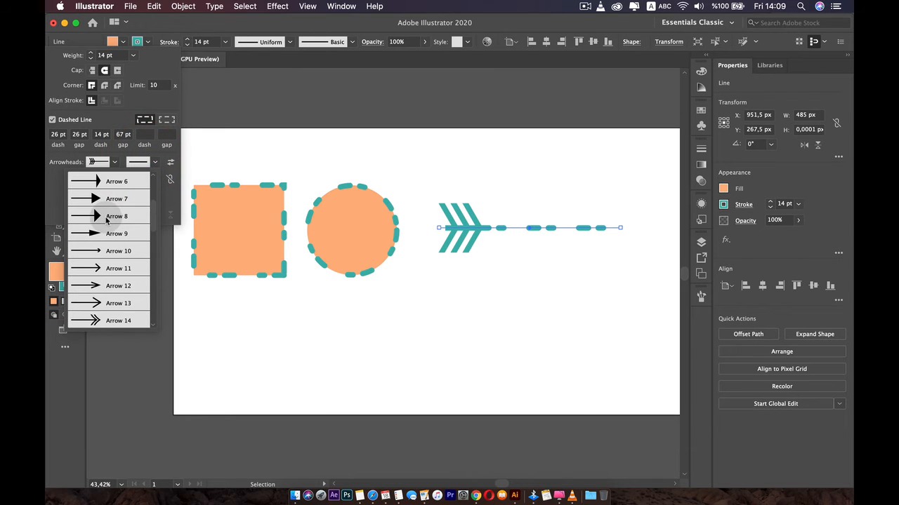
{"action": "left_click", "coordinate": [115, 320]}
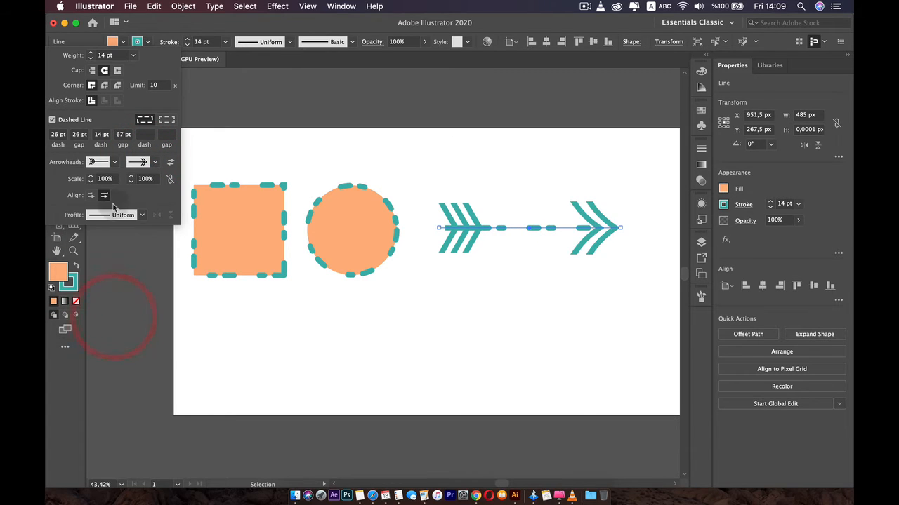
{"action": "left_click", "coordinate": [155, 162]}
{"action": "scroll", "coordinate": [104, 251], "scroll_direction": "up", "scroll_amount": 5}
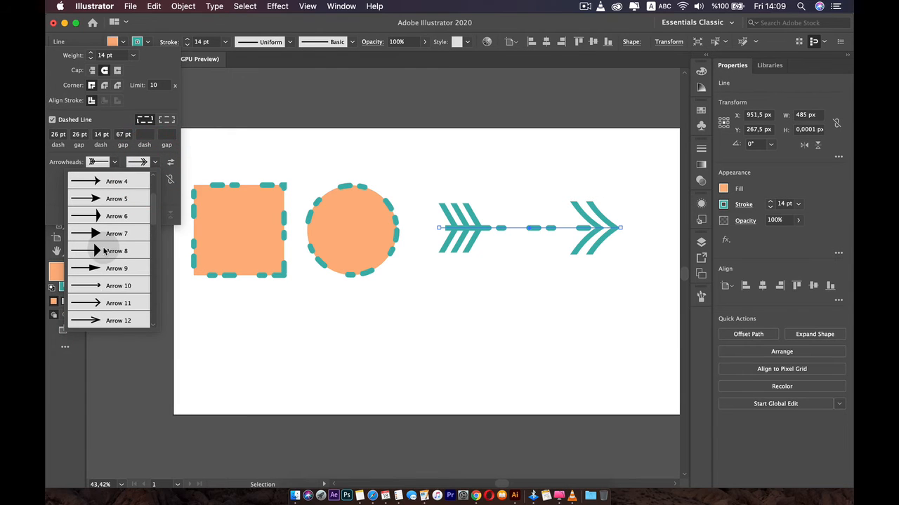
{"action": "left_click", "coordinate": [108, 234]}
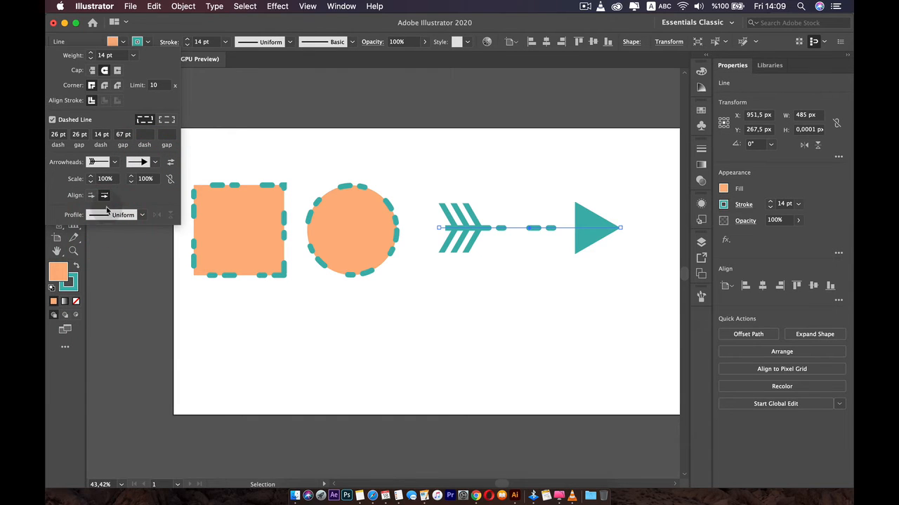
Step: Give the dashed line the Arrow 29 arrowhead at its end point and close the stroke settings
{"action": "left_click", "coordinate": [155, 162]}
{"action": "scroll", "coordinate": [112, 211], "scroll_direction": "down", "scroll_amount": 5}
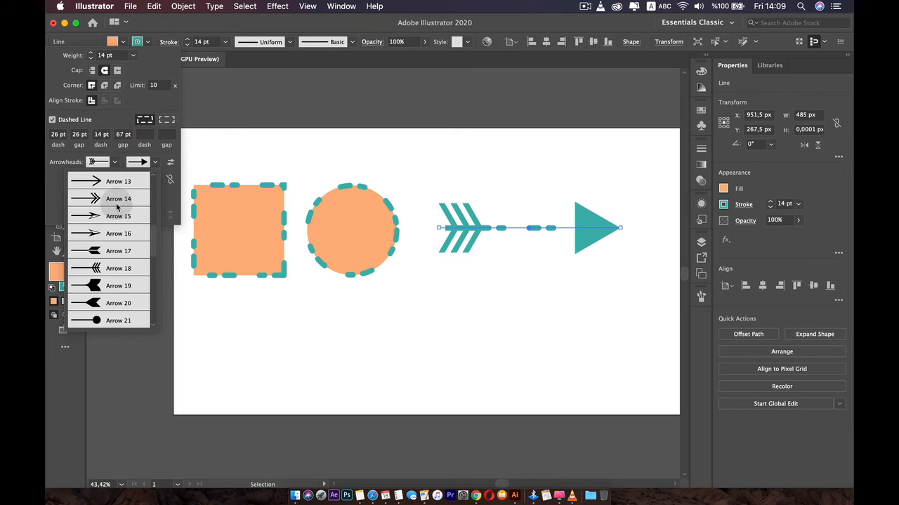
{"action": "scroll", "coordinate": [117, 292], "scroll_direction": "down", "scroll_amount": 4}
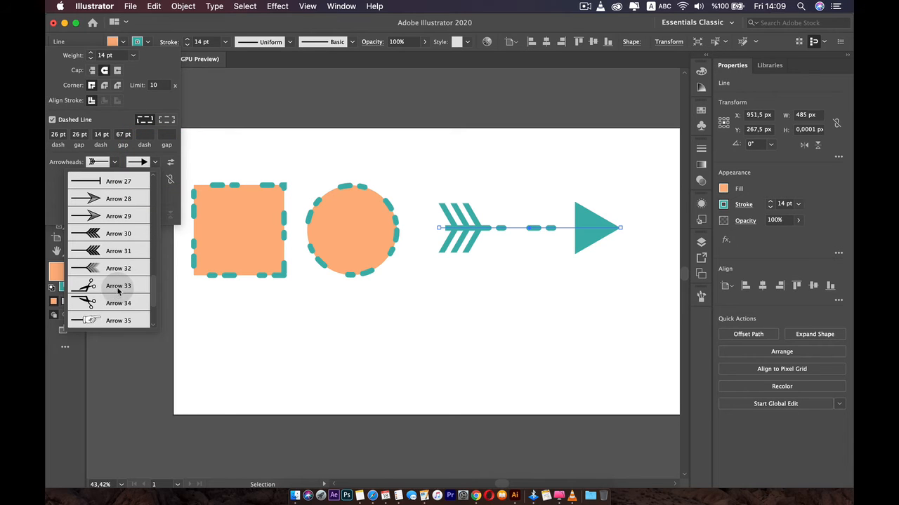
{"action": "scroll", "coordinate": [118, 291], "scroll_direction": "up", "scroll_amount": 5}
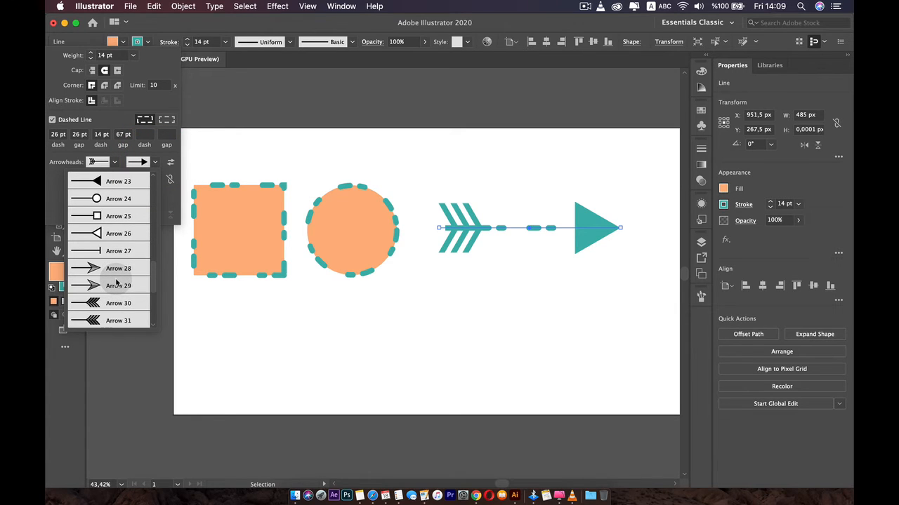
{"action": "left_click", "coordinate": [113, 285]}
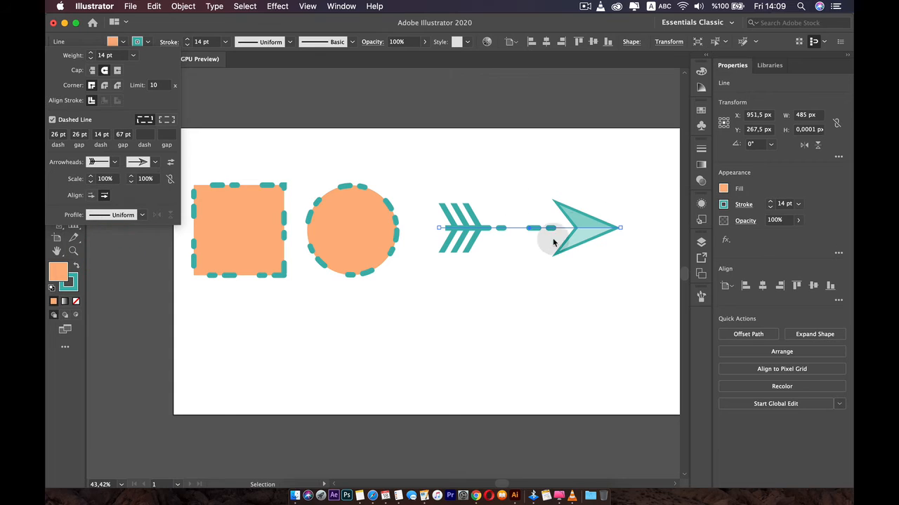
{"action": "left_click", "coordinate": [433, 334]}
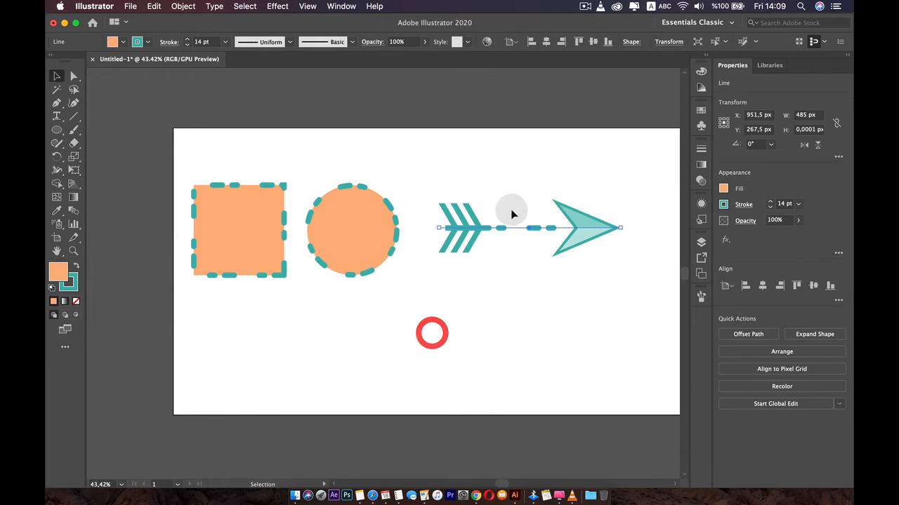
Step: Stretch the arrow diagonally to about 837 × 556 px and turn off its dashed line so the shaft is solid
{"action": "left_click_drag", "start_coordinate": [619, 230], "coordinate": [636, 167]}
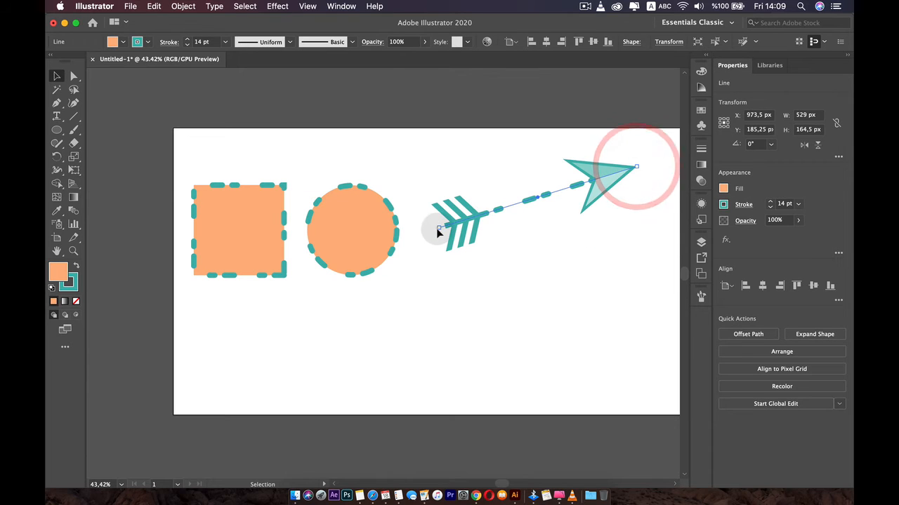
{"action": "mouse_move", "coordinate": [439, 227]}
{"action": "left_mouse_down"}
{"action": "mouse_move", "coordinate": [403, 330]}
{"action": "mouse_move", "coordinate": [323, 376]}
{"action": "left_mouse_up"}
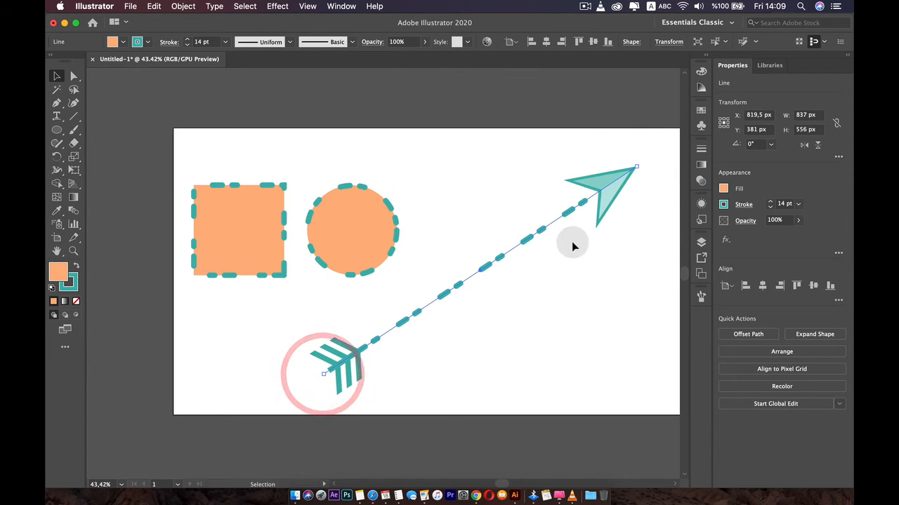
{"action": "left_click", "coordinate": [702, 150]}
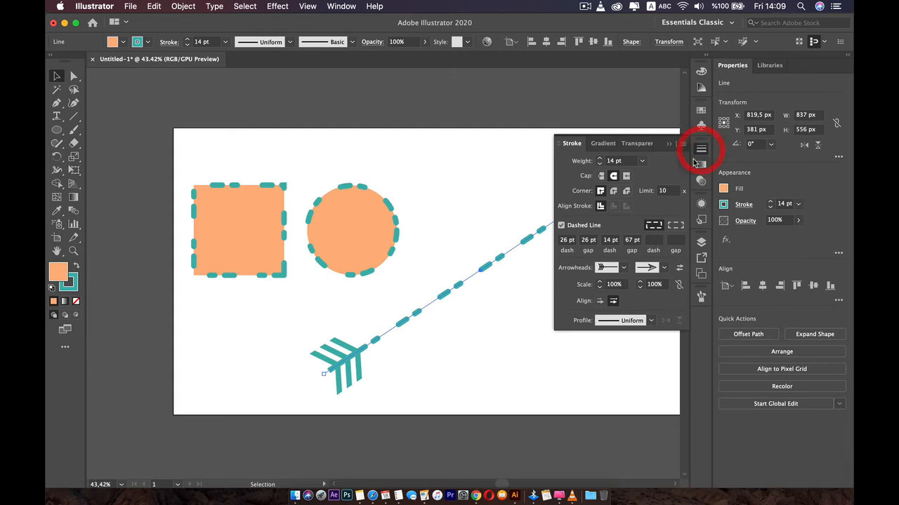
{"action": "left_click", "coordinate": [561, 226]}
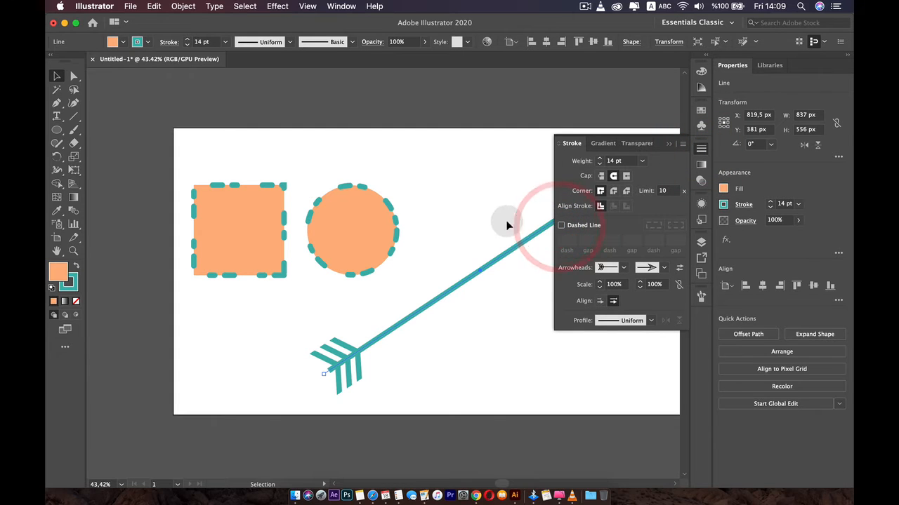
{"action": "left_click", "coordinate": [506, 202]}
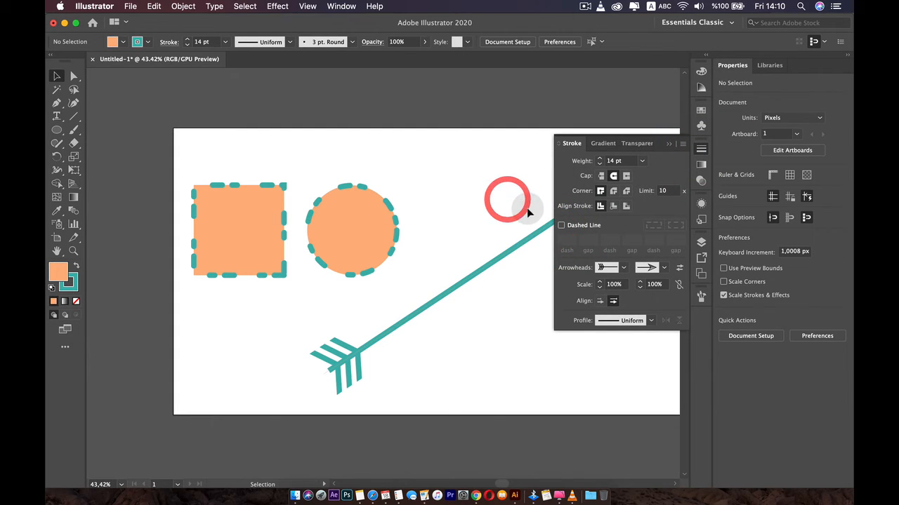
{"action": "left_click", "coordinate": [701, 149]}
Step: Shorten the arrow from its head end to about 624 × 329 px
{"action": "left_click", "coordinate": [608, 188]}
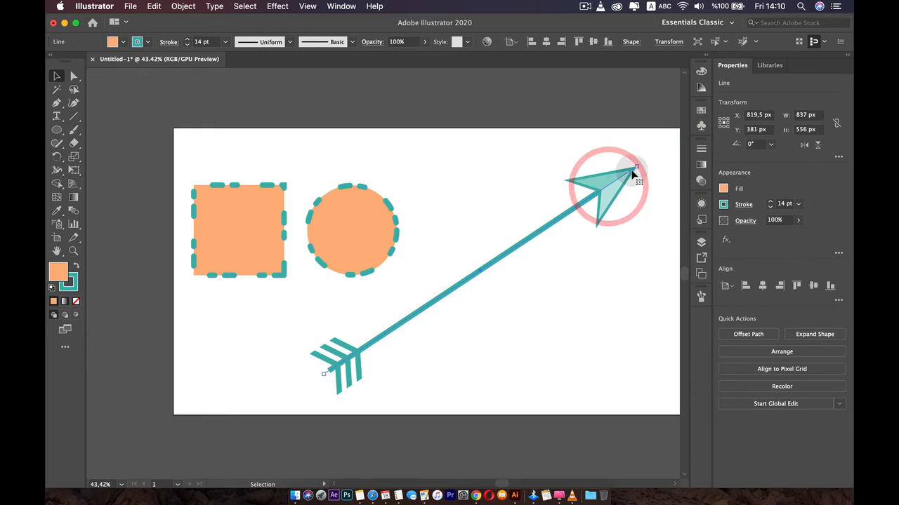
{"action": "left_click_drag", "start_coordinate": [633, 171], "coordinate": [556, 250]}
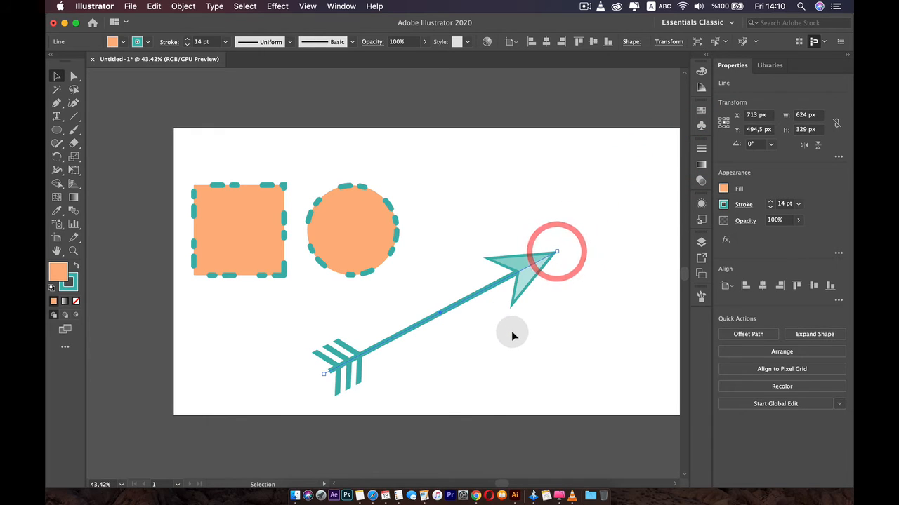
{"action": "left_click", "coordinate": [512, 325]}
{"action": "left_click", "coordinate": [512, 263]}
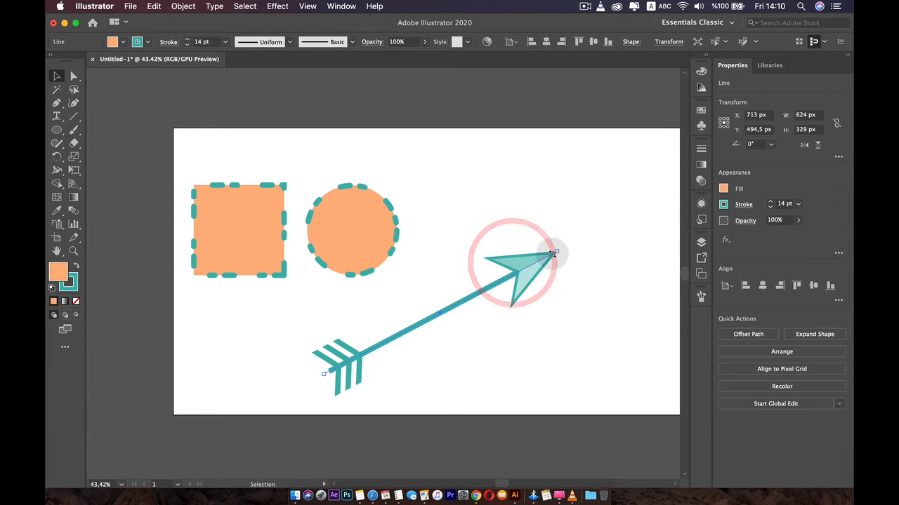
Step: Scale the arrowheads to 65% at the start and 62% at the end, and reduce the stroke weight to 10 pt
{"action": "left_click", "coordinate": [701, 150]}
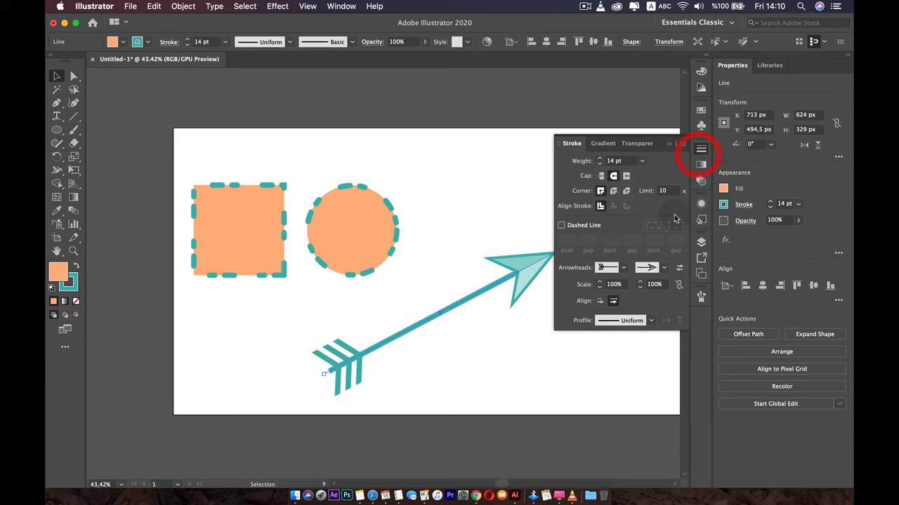
{"action": "left_click", "coordinate": [638, 288]}
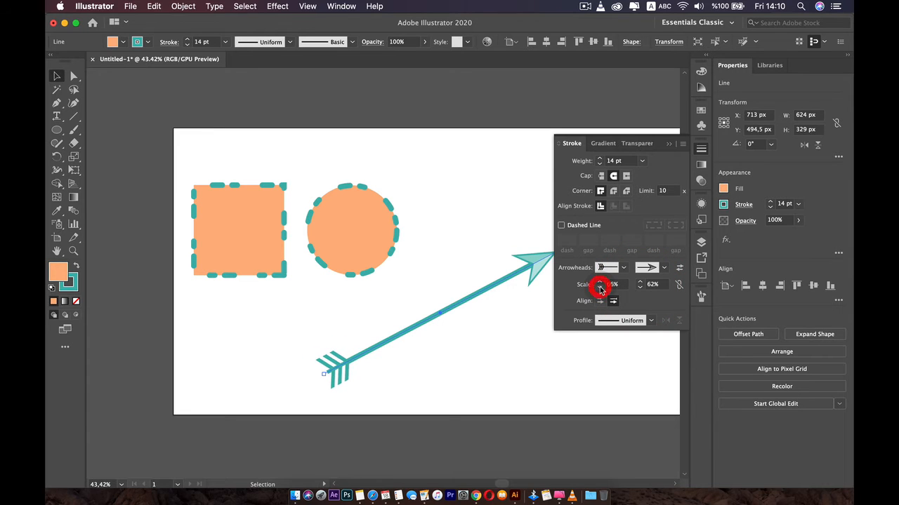
{"action": "left_click", "coordinate": [599, 164]}
{"action": "left_click", "coordinate": [599, 163]}
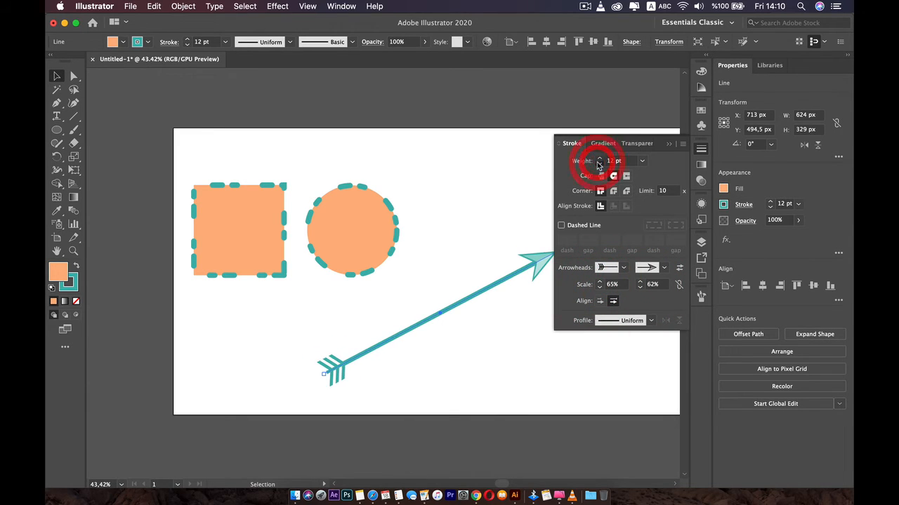
{"action": "left_click", "coordinate": [599, 163]}
{"action": "left_click", "coordinate": [599, 164]}
{"action": "left_click", "coordinate": [521, 185]}
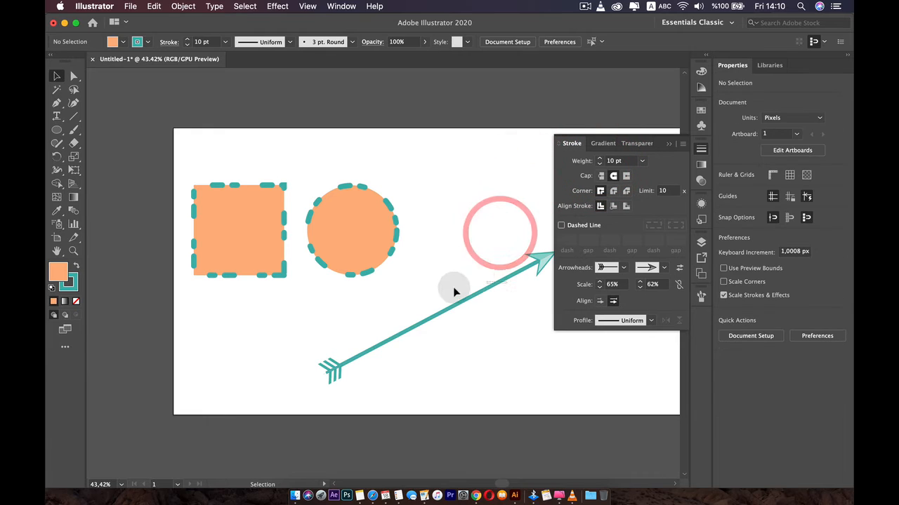
Step: Move the arrow below the square and the dashed circle
{"action": "left_click_drag", "start_coordinate": [426, 318], "coordinate": [309, 341]}
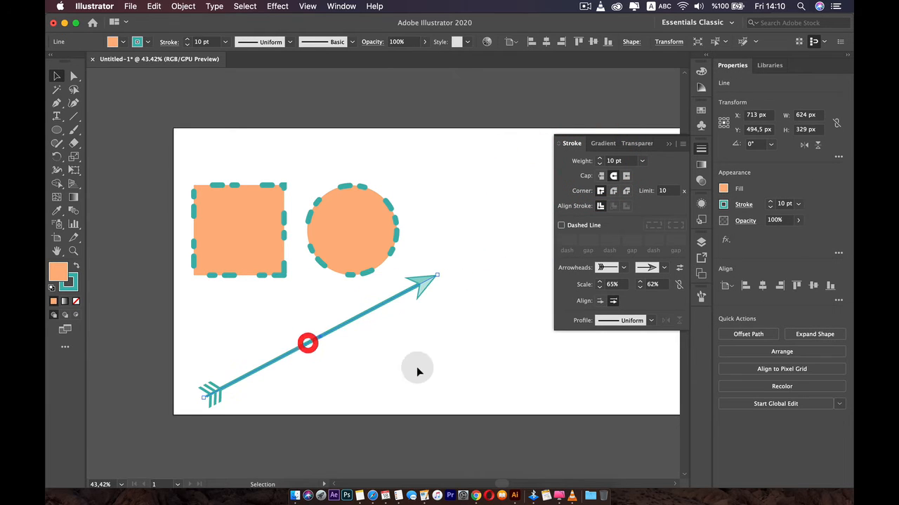
{"action": "left_click", "coordinate": [439, 367]}
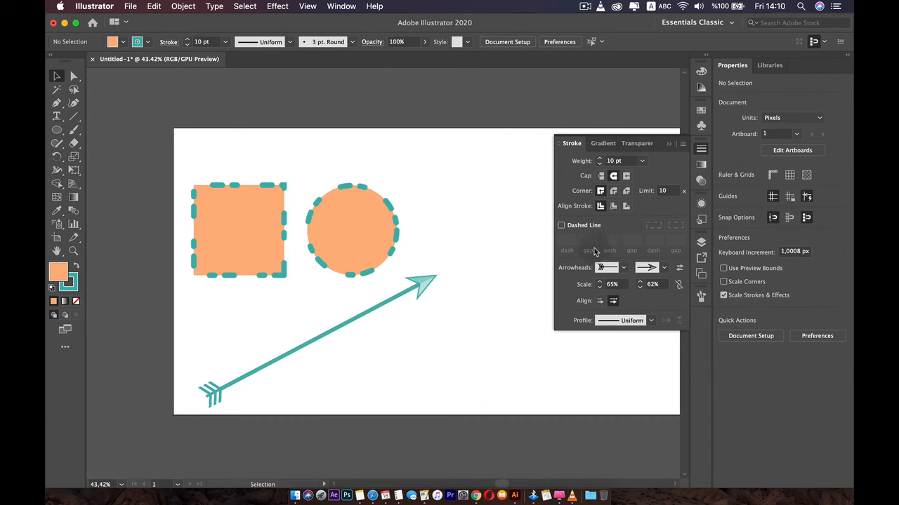
Step: Draw a circle about 250 px in diameter beside the dashed circle with the same colours, and turn off its dashed line
{"action": "left_click", "coordinate": [377, 202]}
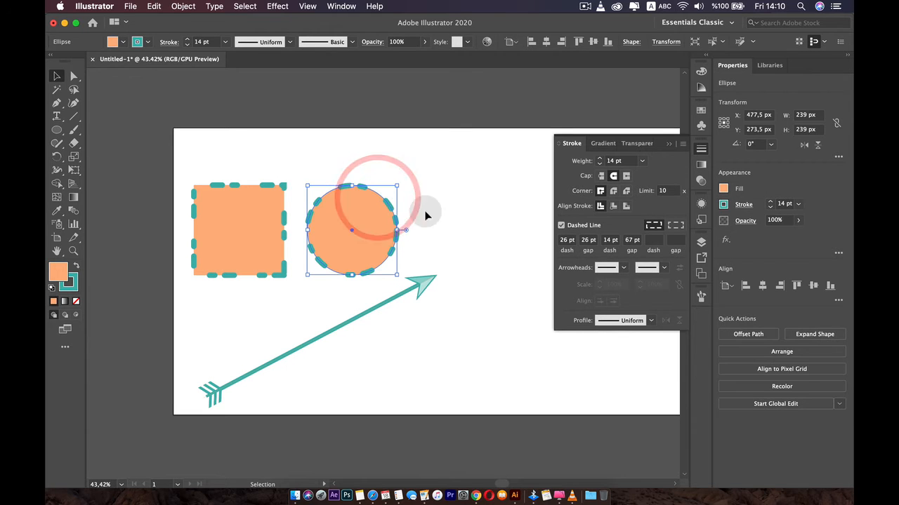
{"action": "left_click", "coordinate": [457, 154]}
{"action": "left_click", "coordinate": [56, 130]}
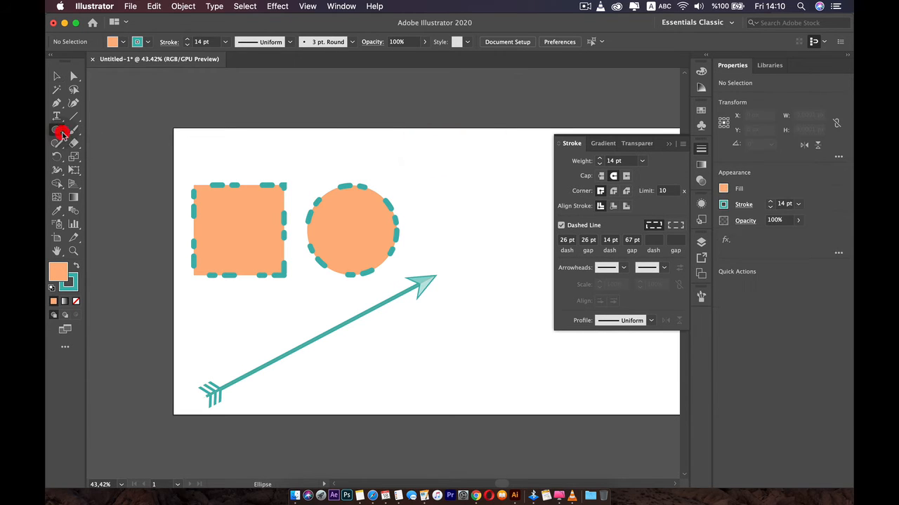
{"action": "left_click_drag", "start_coordinate": [439, 183], "coordinate": [475, 249]}
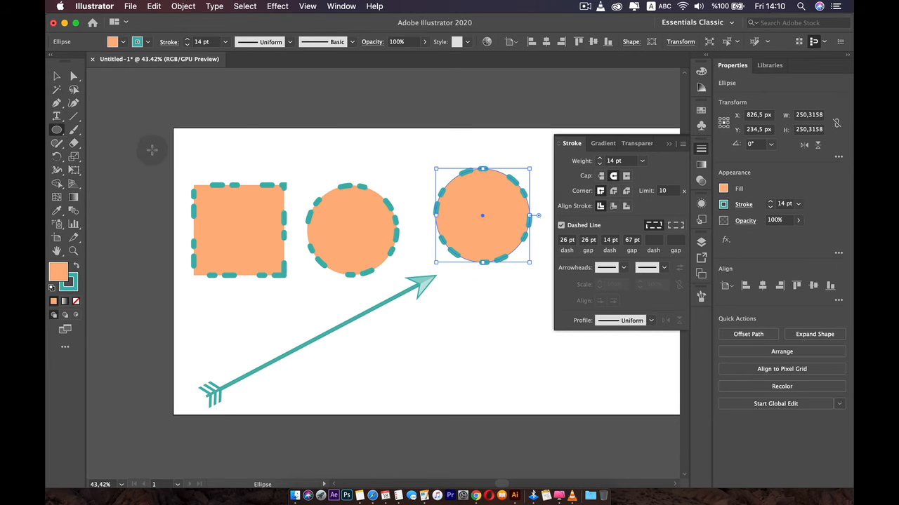
{"action": "key", "text": "v"}
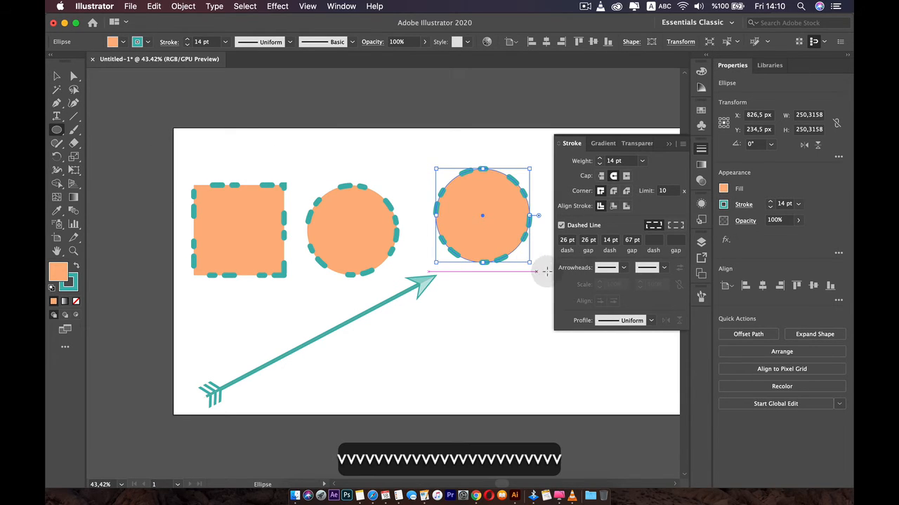
{"action": "left_click_drag", "start_coordinate": [506, 214], "coordinate": [510, 221]}
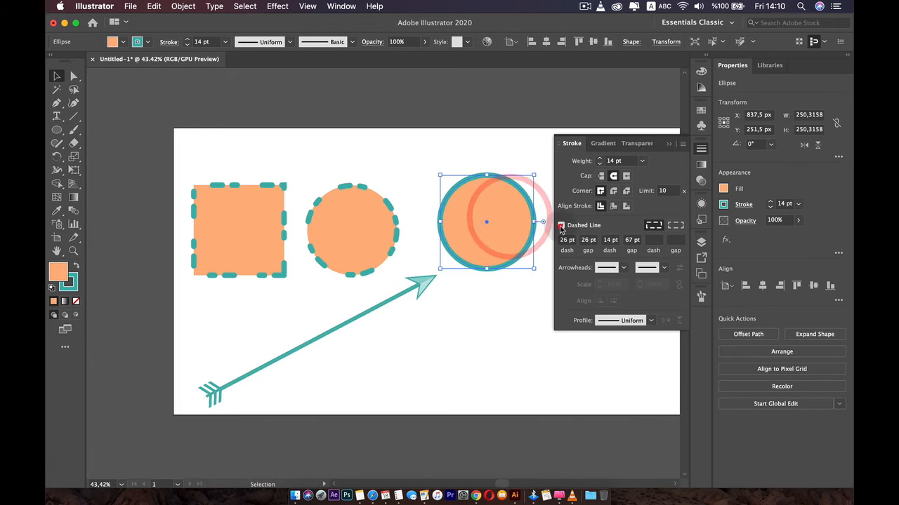
{"action": "left_click", "coordinate": [561, 225]}
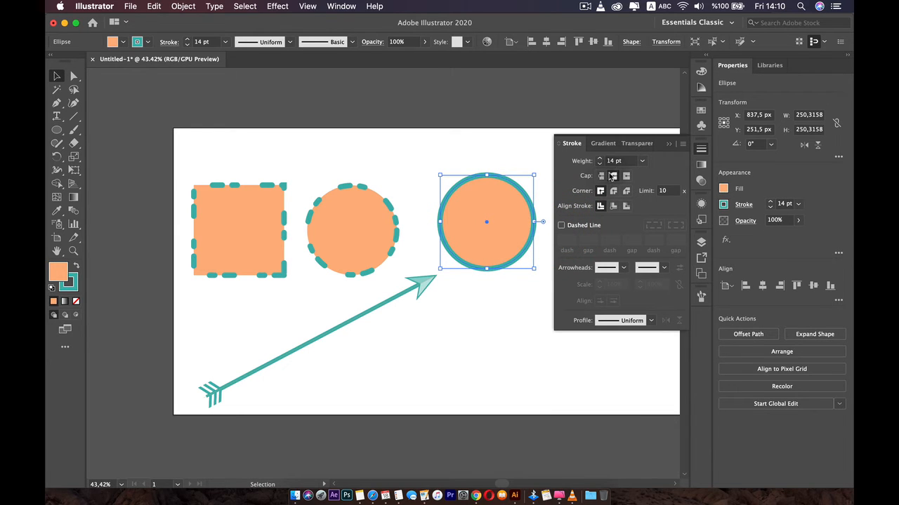
{"action": "left_click_drag", "start_coordinate": [526, 196], "coordinate": [518, 199]}
Step: Apply the symmetrical lens-shaped width profile to the new circle's stroke
{"action": "scroll", "coordinate": [516, 237], "scroll_direction": "up", "scroll_amount": 5}
{"action": "key", "text": "space"}
{"action": "left_click_drag", "start_coordinate": [475, 228], "coordinate": [365, 250]}
{"action": "left_click", "coordinate": [610, 321]}
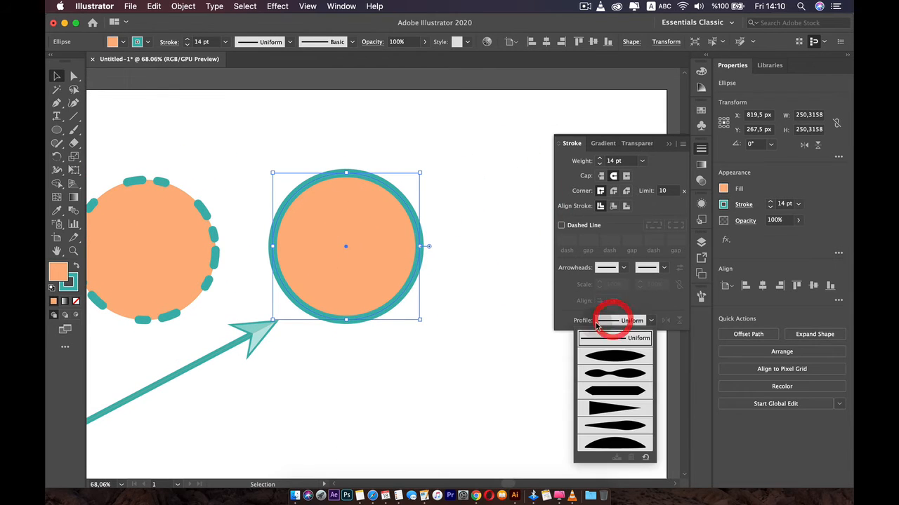
{"action": "left_click", "coordinate": [623, 359]}
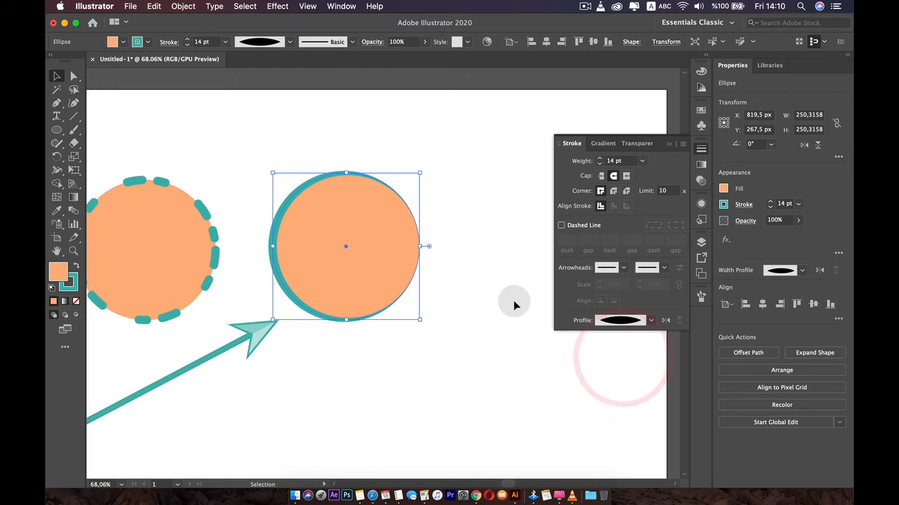
{"action": "left_click", "coordinate": [453, 292]}
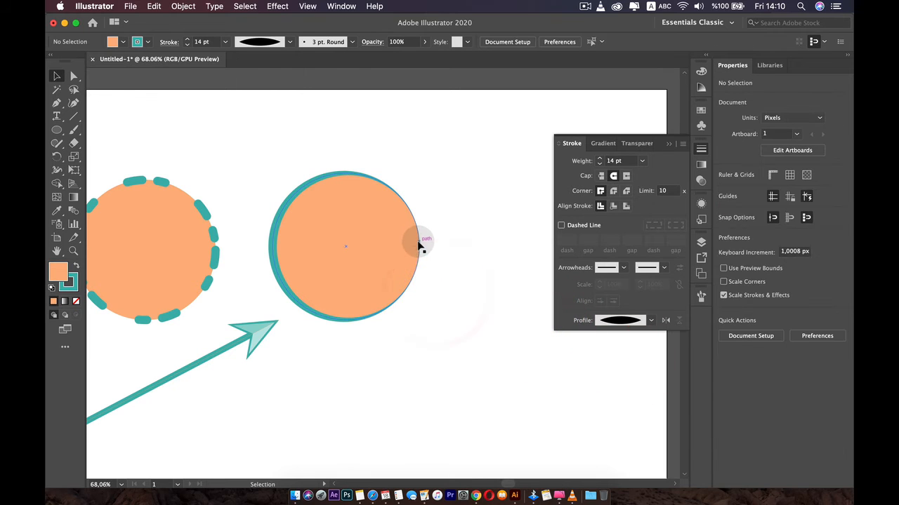
Step: Apply the asymmetrical teardrop-shaped width profile to the solid-stroked circle's outline
{"action": "left_click", "coordinate": [651, 320]}
{"action": "left_click", "coordinate": [625, 417]}
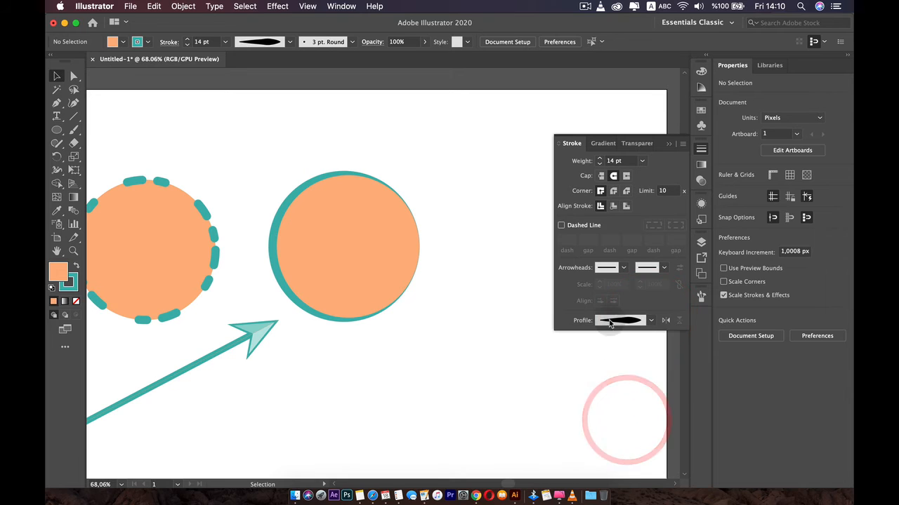
{"action": "left_click", "coordinate": [431, 265]}
{"action": "left_click", "coordinate": [395, 248]}
{"action": "left_click", "coordinate": [645, 320]}
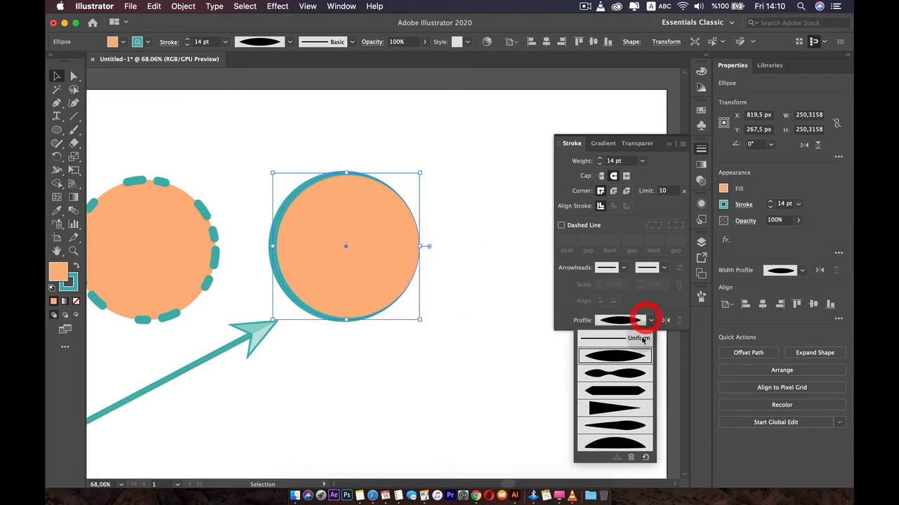
{"action": "left_click", "coordinate": [622, 422]}
Step: Try the half-dome width profile and the symmetrical lens-shaped width profile on the solid-stroked circle's outline
{"action": "left_click", "coordinate": [650, 320]}
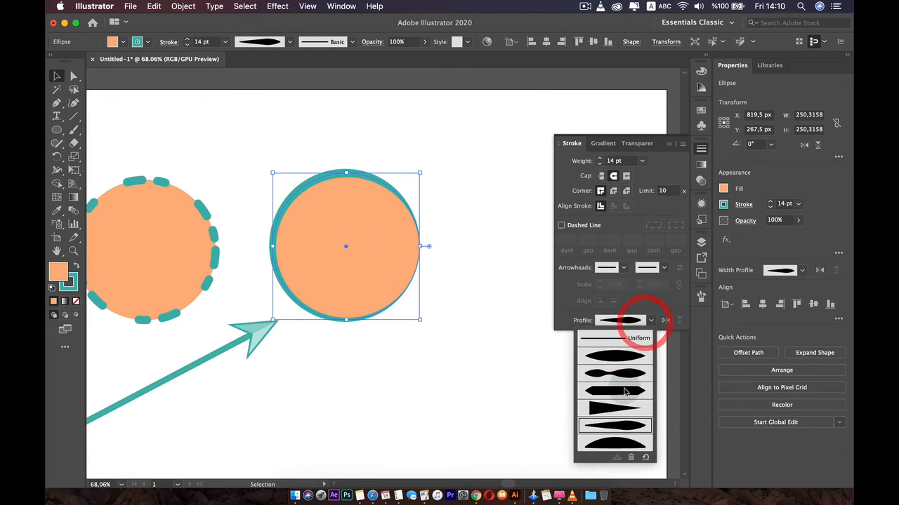
{"action": "left_click", "coordinate": [615, 442]}
{"action": "left_click", "coordinate": [651, 320]}
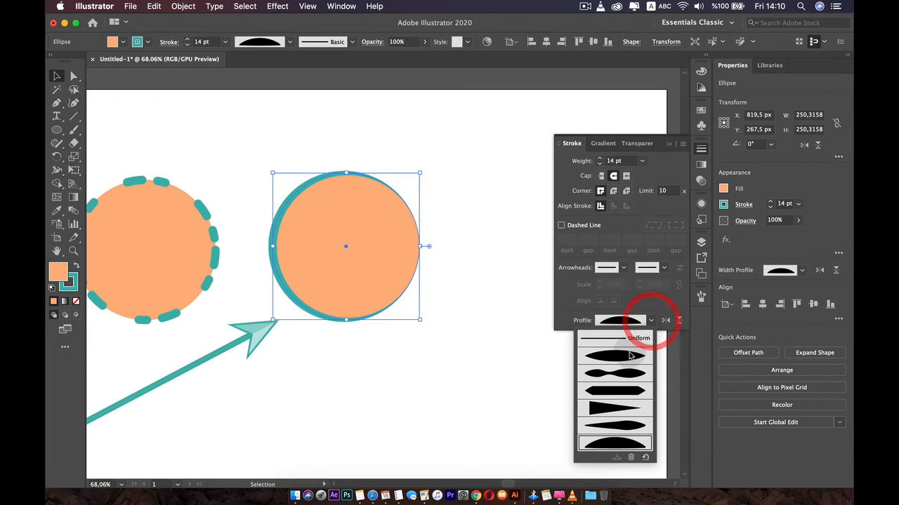
{"action": "left_click", "coordinate": [629, 356]}
Step: Set the solid-stroked circle's width profile to Uniform and deselect the circle
{"action": "left_click", "coordinate": [651, 320]}
{"action": "left_click", "coordinate": [618, 338]}
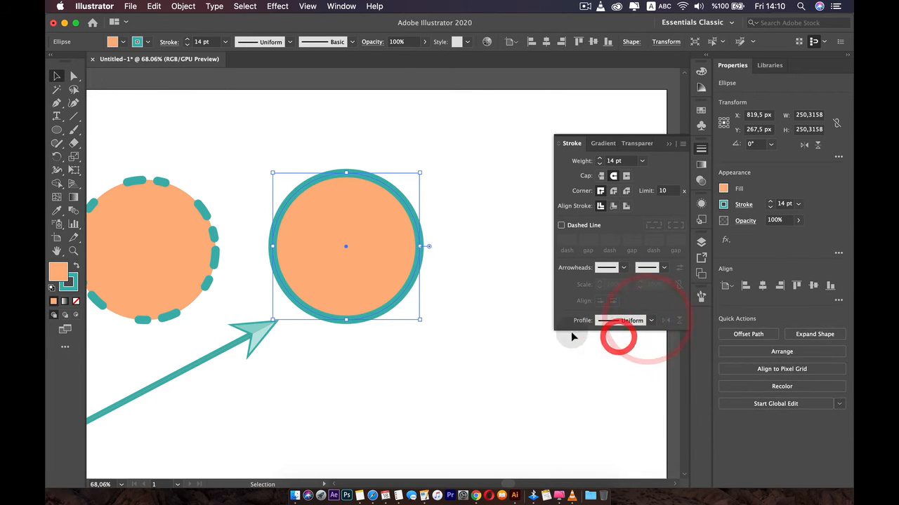
{"action": "left_click", "coordinate": [208, 129]}
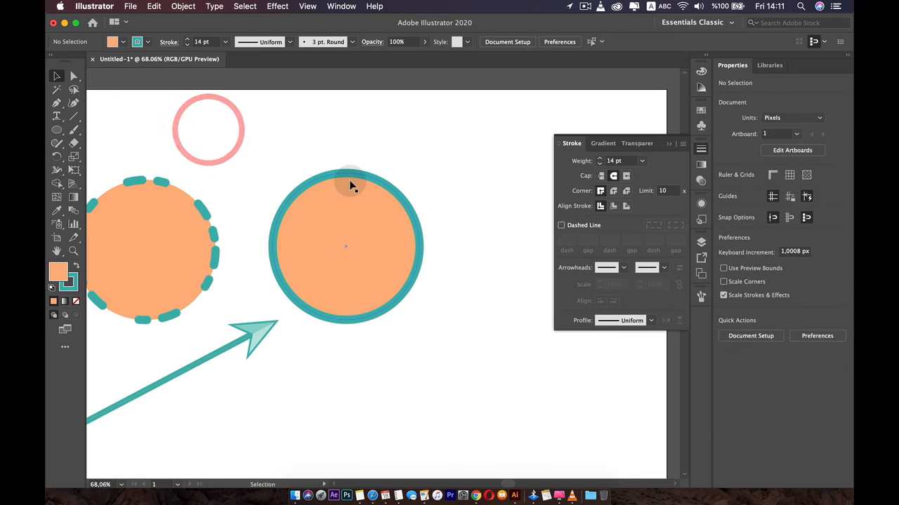
Step: Apply the symmetrical lens-shaped profile to the solid-stroked circle again, restore the Uniform profile and deselect it
{"action": "left_click", "coordinate": [351, 182]}
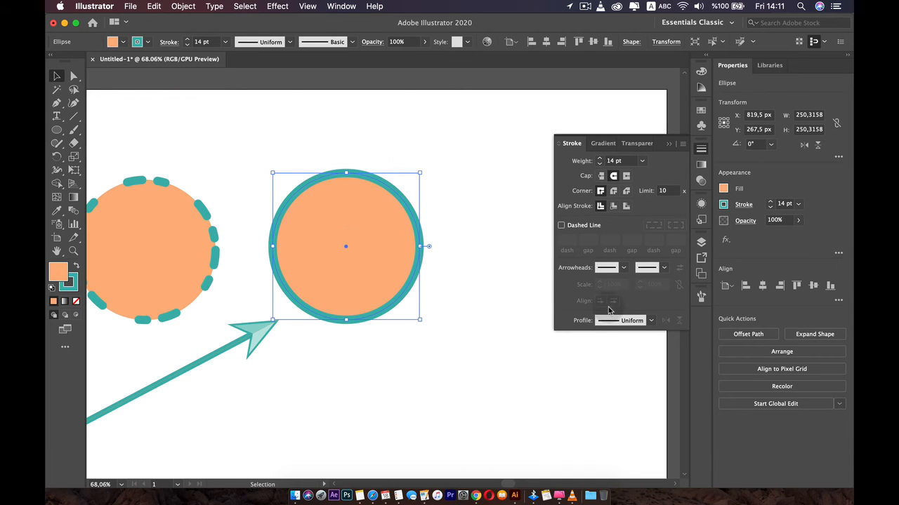
{"action": "left_click", "coordinate": [288, 42]}
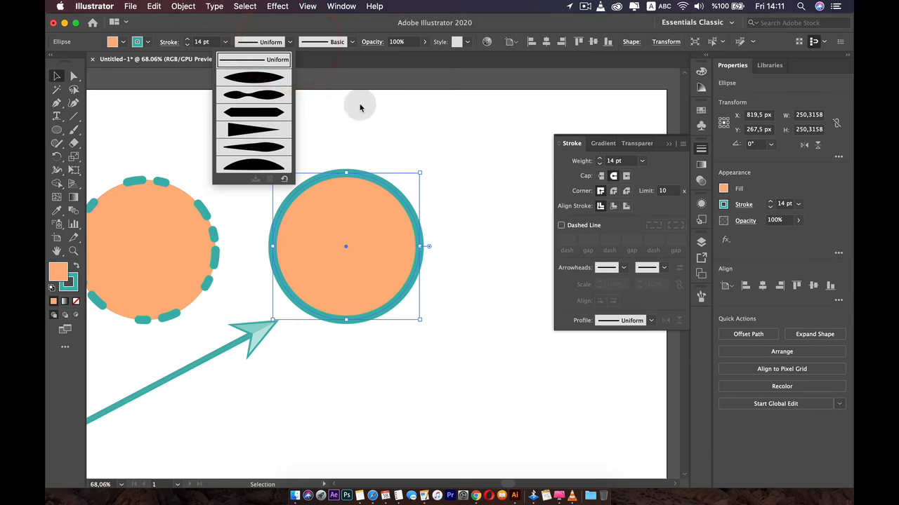
{"action": "left_click", "coordinate": [254, 81]}
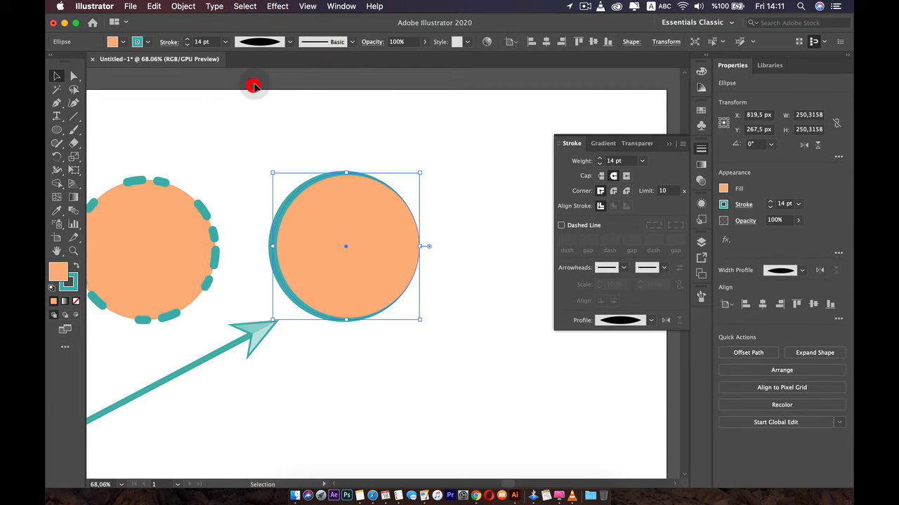
{"action": "left_click", "coordinate": [275, 42]}
{"action": "left_click", "coordinate": [257, 53]}
{"action": "left_click", "coordinate": [354, 92]}
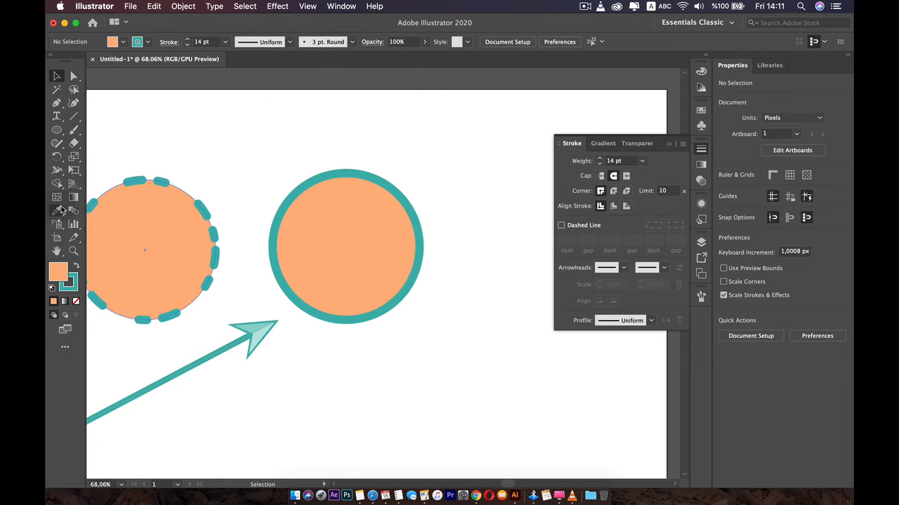
Step: Use the Width tool to reshape the solid circle's stroke, thickening its upper portion to about 81 px
{"action": "left_click", "coordinate": [57, 171]}
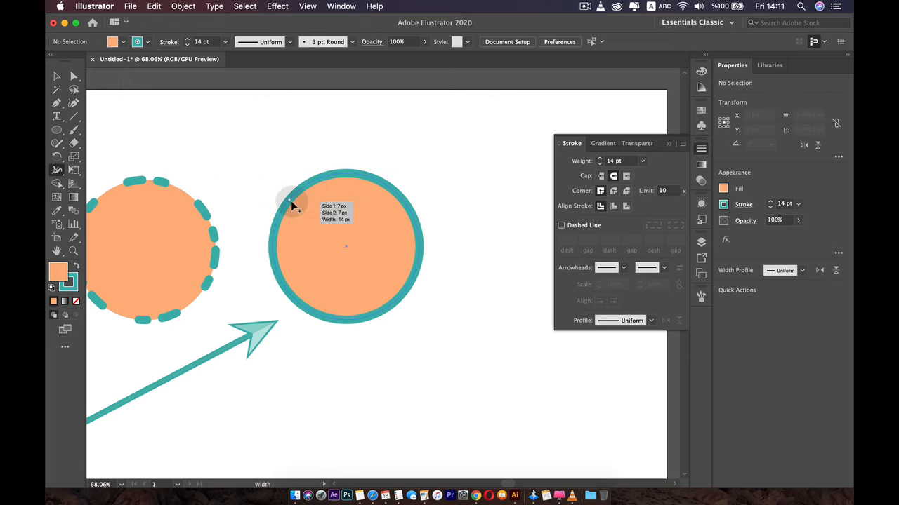
{"action": "left_click_drag", "start_coordinate": [287, 198], "coordinate": [277, 193]}
{"action": "left_click_drag", "start_coordinate": [415, 281], "coordinate": [400, 287]}
{"action": "mouse_move", "coordinate": [277, 193]}
{"action": "left_mouse_down"}
{"action": "mouse_move", "coordinate": [331, 176]}
{"action": "mouse_move", "coordinate": [325, 145]}
{"action": "mouse_move", "coordinate": [335, 155]}
{"action": "mouse_move", "coordinate": [323, 153]}
{"action": "left_mouse_up"}
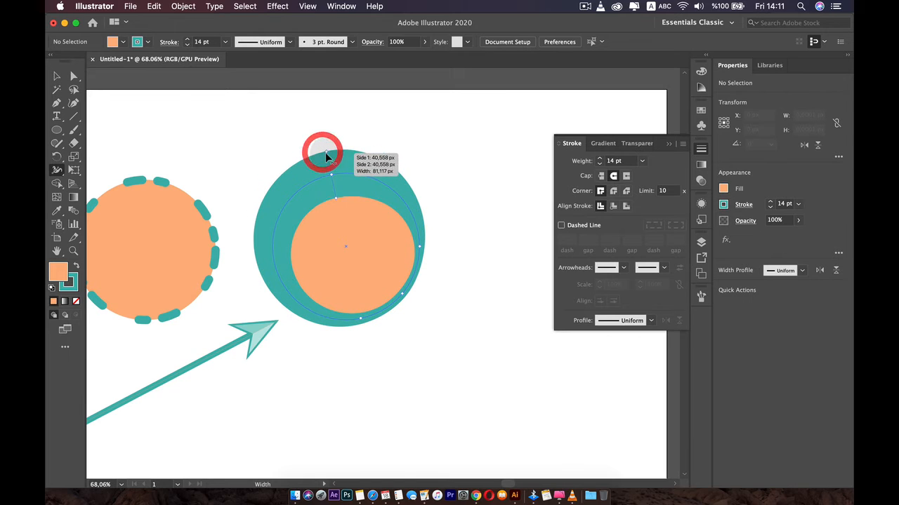
Step: Adjust the two sides of the circle's upper width point independently to about 65 px outside and 20 px inside
{"action": "key", "text": "super"}
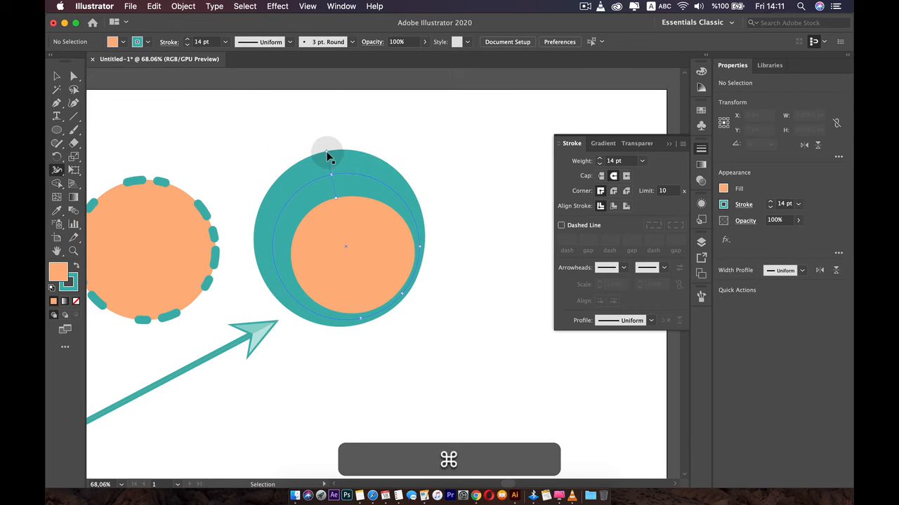
{"action": "mouse_move", "coordinate": [325, 141]}
{"action": "left_mouse_down"}
{"action": "mouse_move", "coordinate": [325, 152]}
{"action": "mouse_move", "coordinate": [323, 138]}
{"action": "left_mouse_up"}
{"action": "key", "text": "super+z"}
{"action": "left_click_drag", "start_coordinate": [336, 200], "coordinate": [333, 186]}
{"action": "left_click_drag", "start_coordinate": [331, 150], "coordinate": [334, 180]}
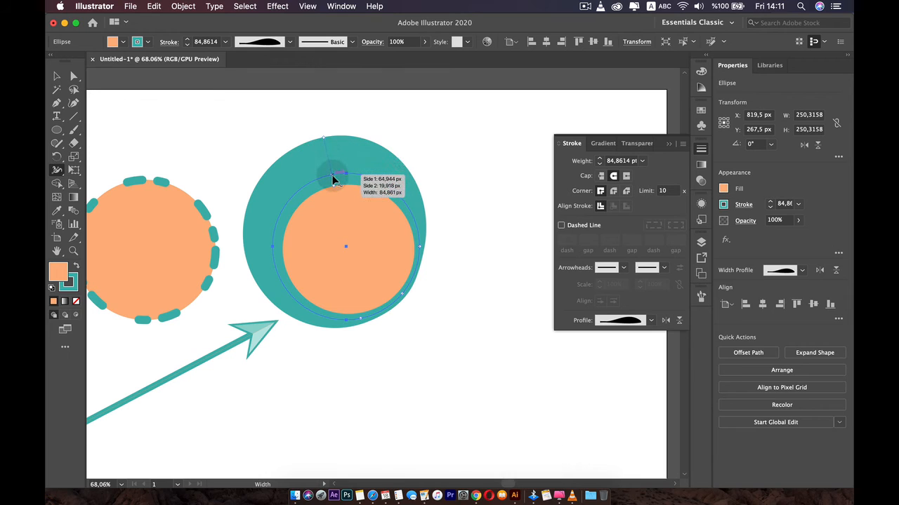
Step: Edit the circle's upper width point, setting its total width to 85 px with the side widths adjusted proportionally
{"action": "double_click", "coordinate": [333, 176]}
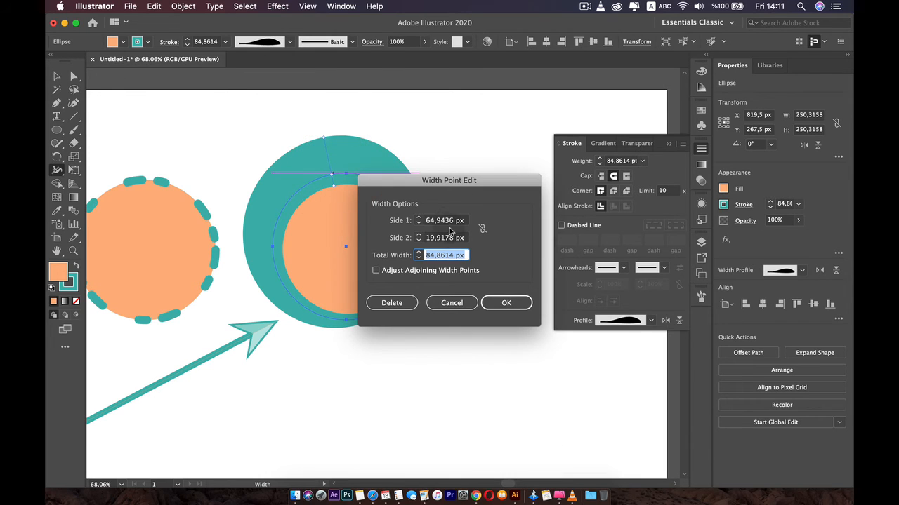
{"action": "left_click", "coordinate": [418, 253]}
{"action": "left_click", "coordinate": [418, 253]}
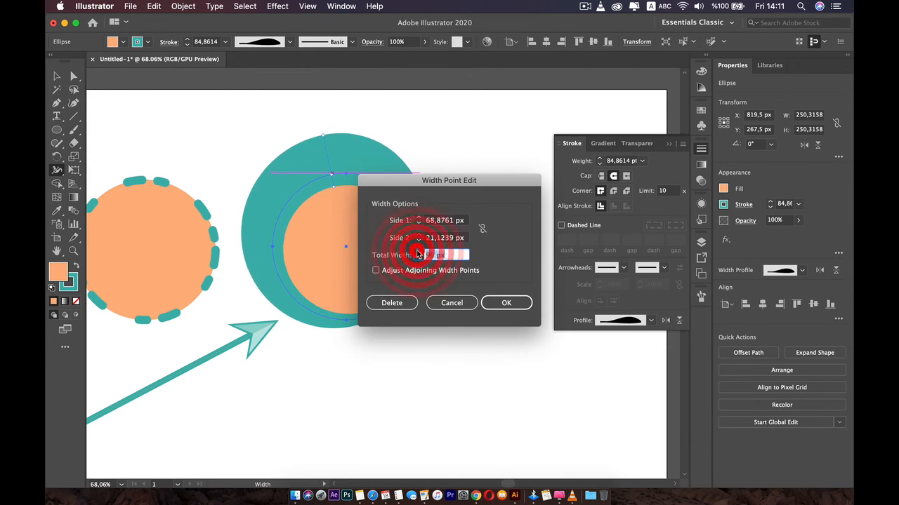
{"action": "left_click", "coordinate": [419, 252]}
{"action": "left_click", "coordinate": [419, 253]}
{"action": "left_click", "coordinate": [419, 258]}
{"action": "left_click", "coordinate": [418, 258]}
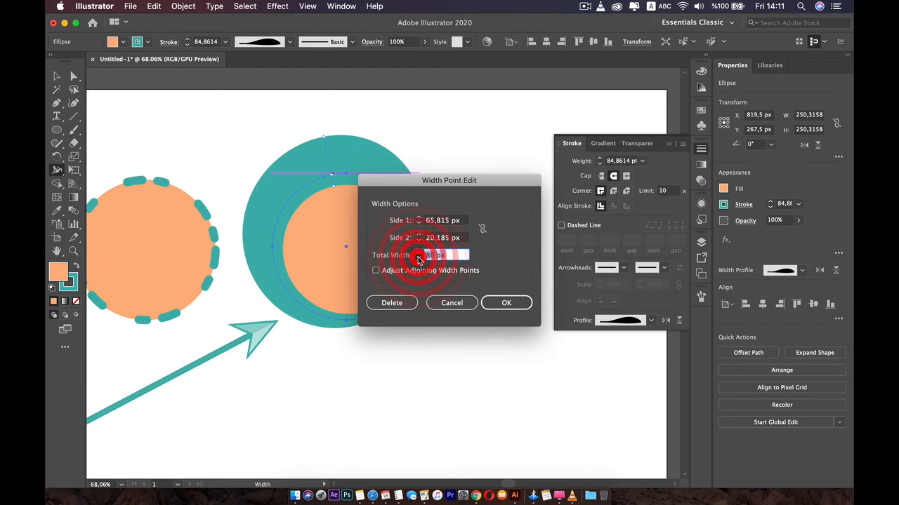
{"action": "left_click", "coordinate": [418, 258]}
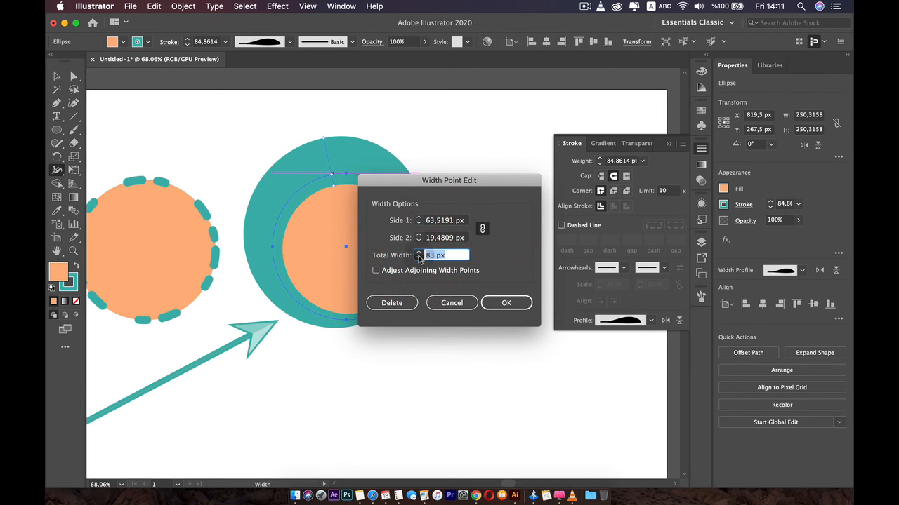
{"action": "left_click", "coordinate": [418, 258]}
{"action": "left_click", "coordinate": [418, 253]}
{"action": "left_click", "coordinate": [418, 252]}
{"action": "left_click", "coordinate": [418, 253]}
{"action": "left_click", "coordinate": [418, 253]}
{"action": "left_click", "coordinate": [418, 253]}
{"action": "left_click", "coordinate": [418, 253]}
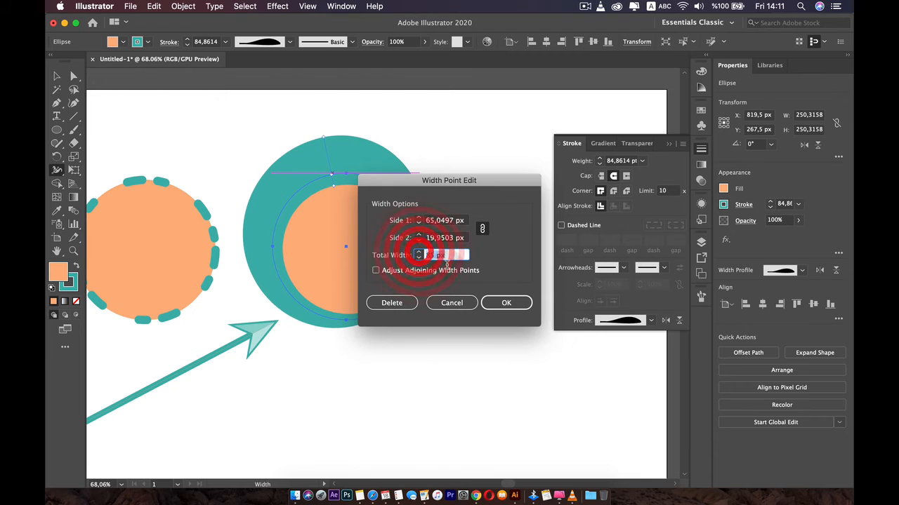
{"action": "left_click", "coordinate": [507, 303]}
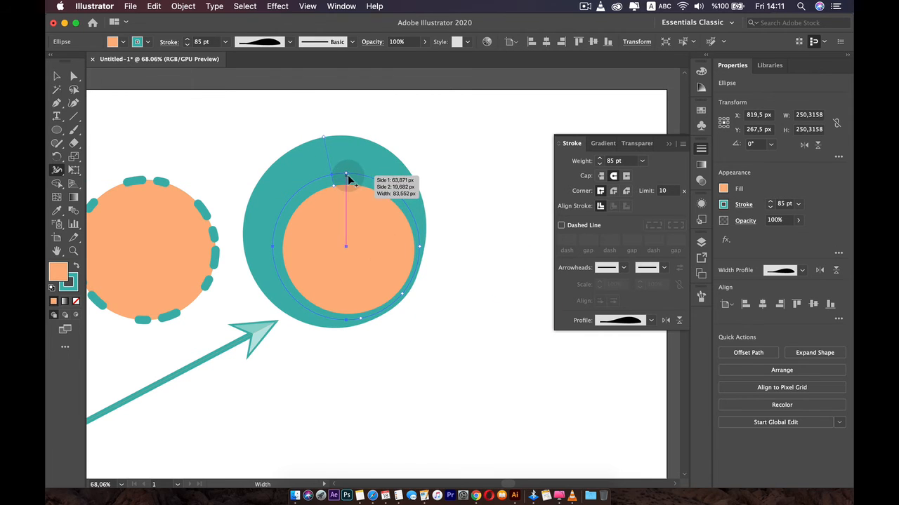
Step: Thin the circle's stroke at its top, set its left side to about 58 px wide, and narrow its right side
{"action": "mouse_move", "coordinate": [348, 177]}
{"action": "left_mouse_down"}
{"action": "mouse_move", "coordinate": [415, 245]}
{"action": "mouse_move", "coordinate": [415, 284]}
{"action": "mouse_move", "coordinate": [387, 177]}
{"action": "mouse_move", "coordinate": [278, 170]}
{"action": "mouse_move", "coordinate": [323, 139]}
{"action": "mouse_move", "coordinate": [322, 163]}
{"action": "left_mouse_up"}
{"action": "left_click_drag", "start_coordinate": [284, 246], "coordinate": [287, 247]}
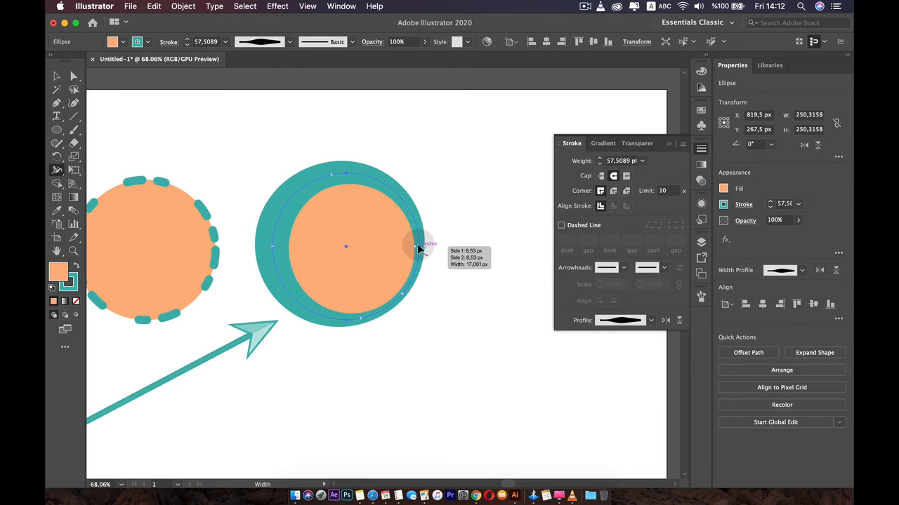
{"action": "mouse_move", "coordinate": [418, 247]}
{"action": "left_mouse_down"}
{"action": "mouse_move", "coordinate": [407, 247]}
{"action": "mouse_move", "coordinate": [418, 245]}
{"action": "left_mouse_up"}
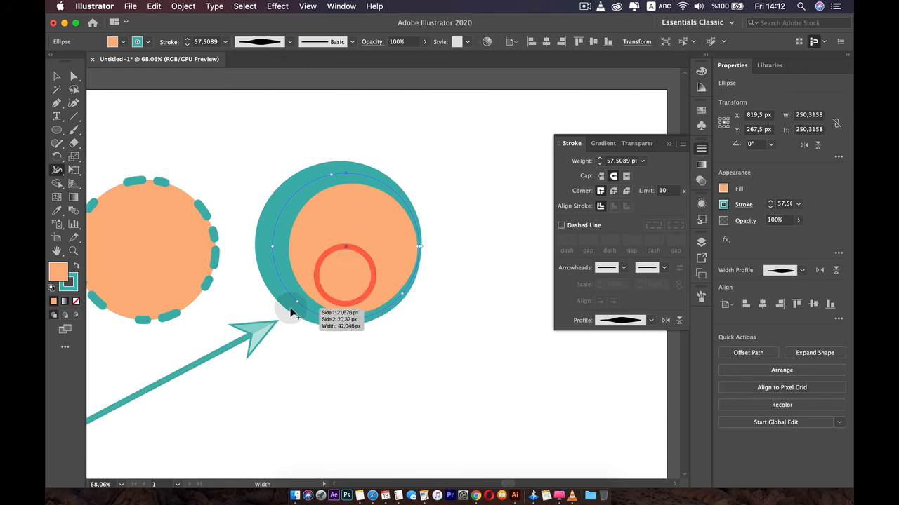
Step: Pinch the circle's stroke at its lower-left, upper-left and upper-right with the Width tool
{"action": "left_click_drag", "start_coordinate": [290, 299], "coordinate": [298, 294]}
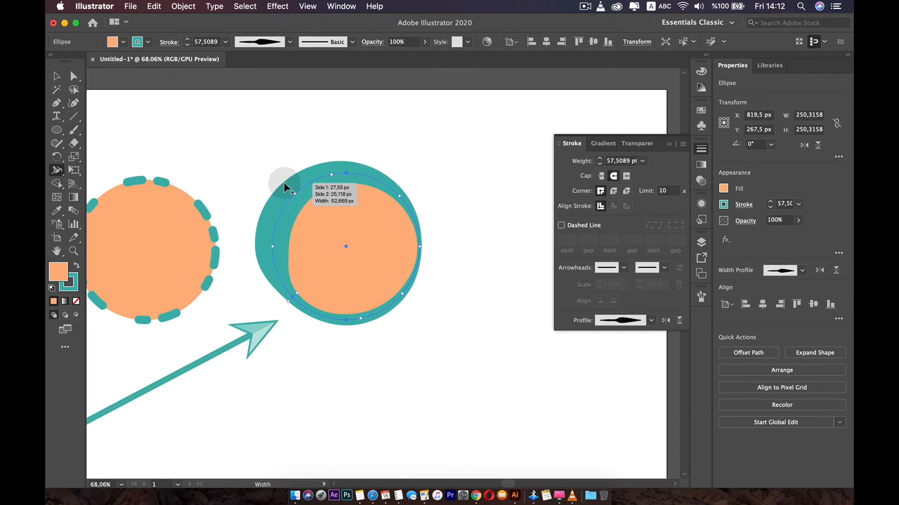
{"action": "left_click_drag", "start_coordinate": [284, 182], "coordinate": [289, 192]}
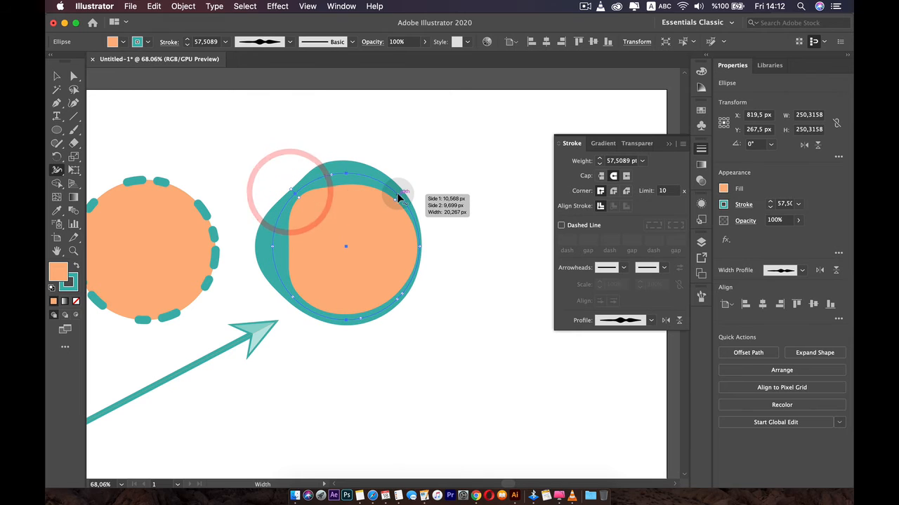
{"action": "left_click_drag", "start_coordinate": [400, 196], "coordinate": [395, 196]}
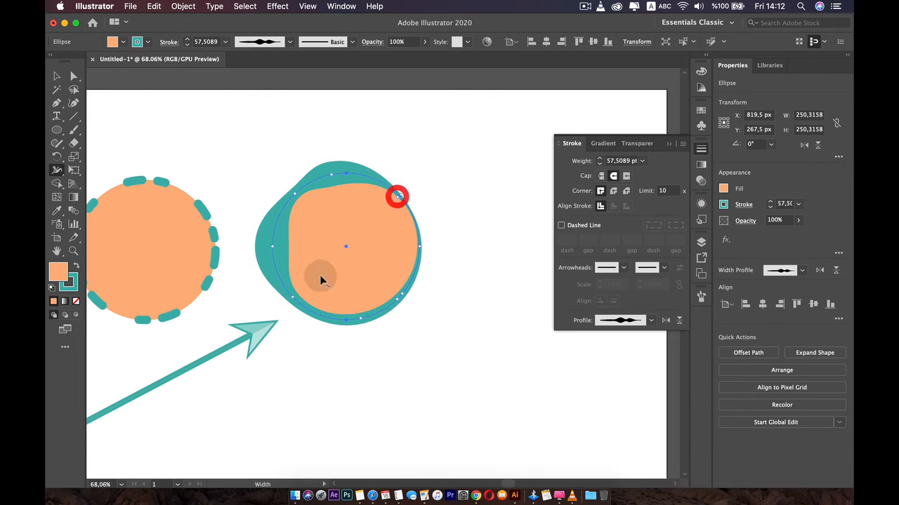
{"action": "left_click_drag", "start_coordinate": [292, 300], "coordinate": [291, 297]}
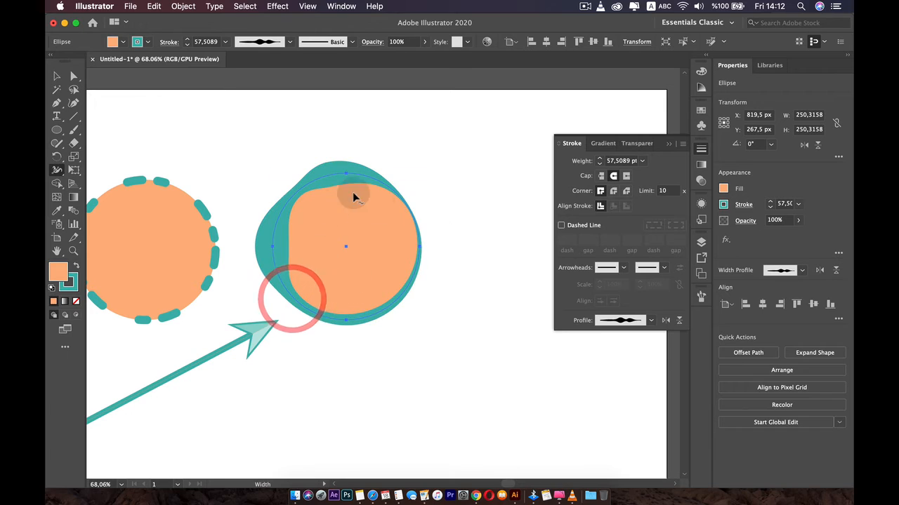
Step: Save the circle's custom stroke shape as a new variable width profile under the suggested name
{"action": "left_click", "coordinate": [289, 44]}
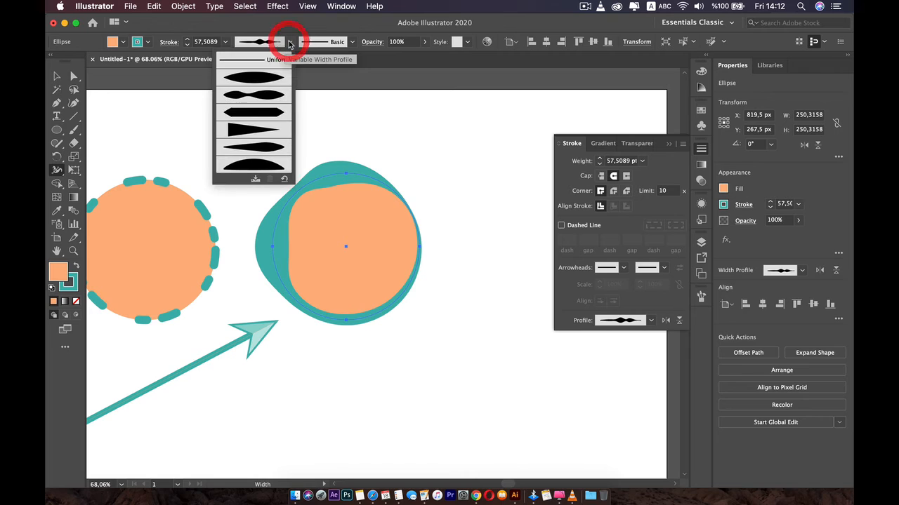
{"action": "left_click", "coordinate": [254, 178]}
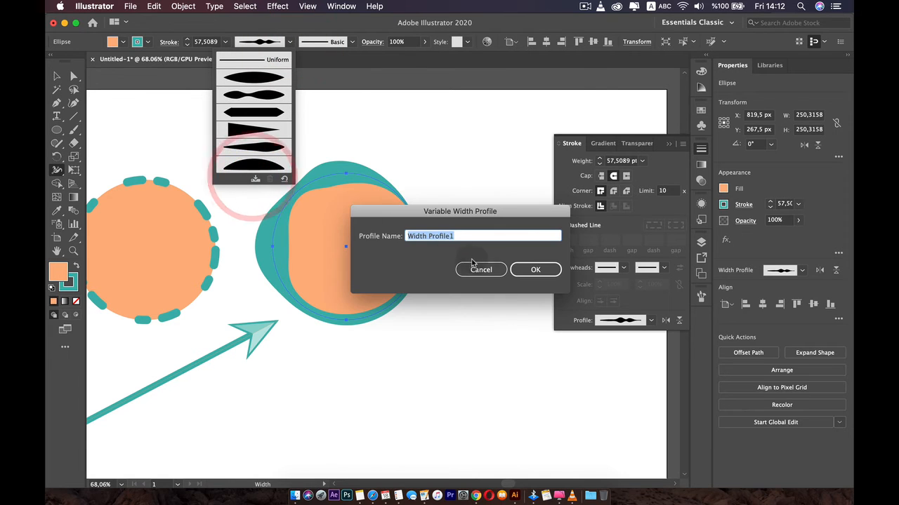
{"action": "left_click", "coordinate": [525, 269]}
{"action": "left_click", "coordinate": [289, 41]}
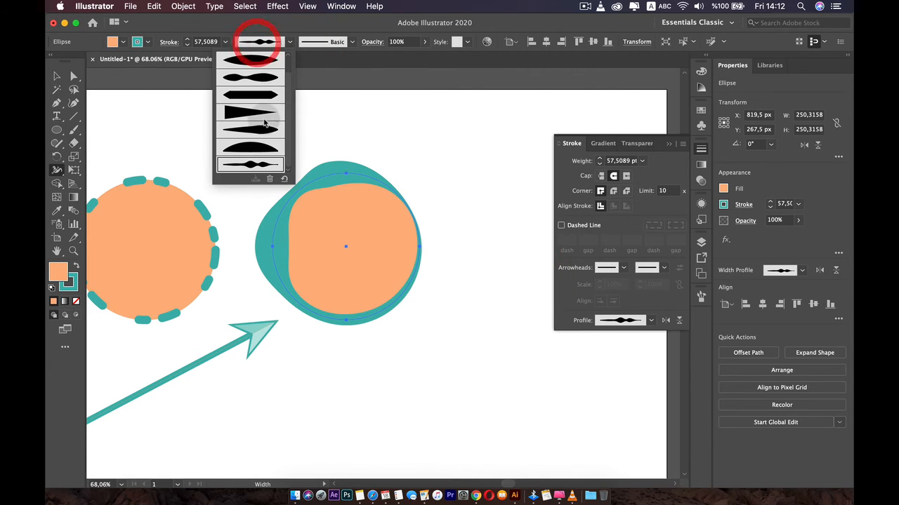
{"action": "left_click", "coordinate": [241, 217]}
{"action": "left_click", "coordinate": [207, 214]}
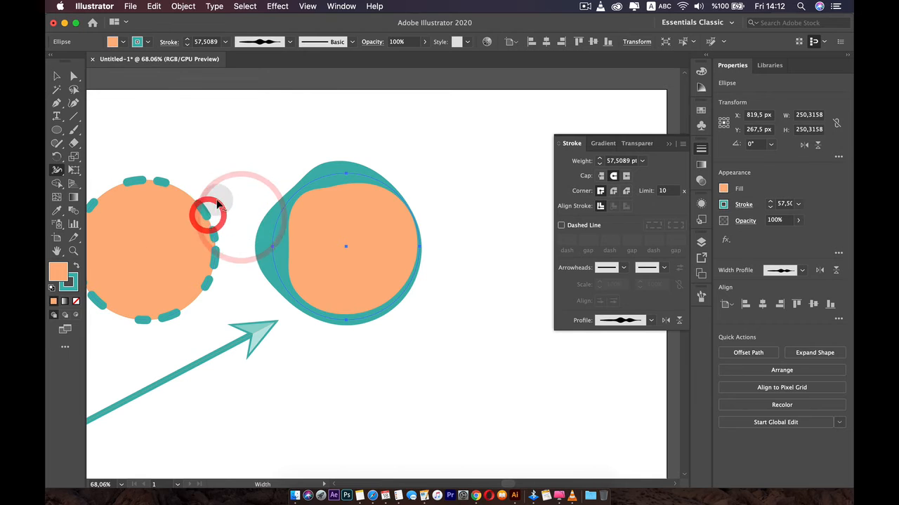
Step: Select the dashed circle and apply the saved custom width profile to its stroke
{"action": "left_click", "coordinate": [208, 208]}
{"action": "left_click", "coordinate": [206, 211]}
{"action": "left_click", "coordinate": [57, 76]}
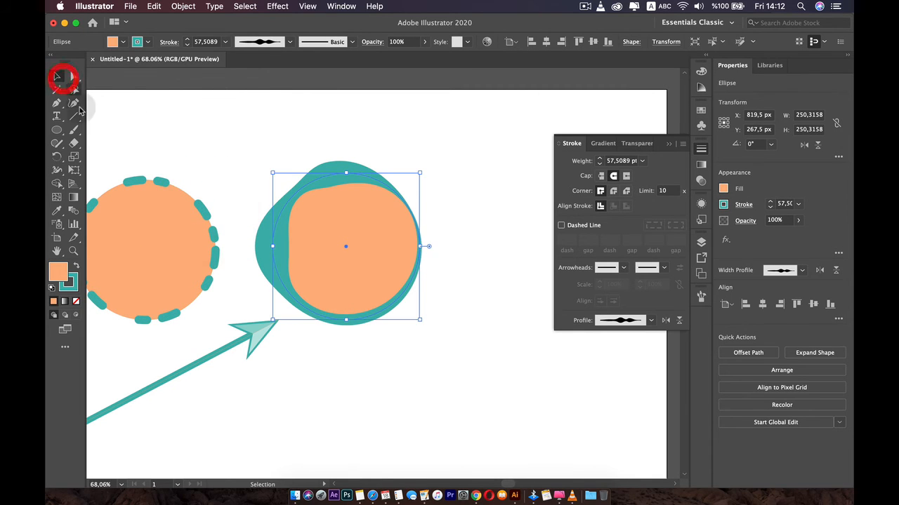
{"action": "left_click", "coordinate": [146, 205]}
{"action": "left_click", "coordinate": [289, 41]}
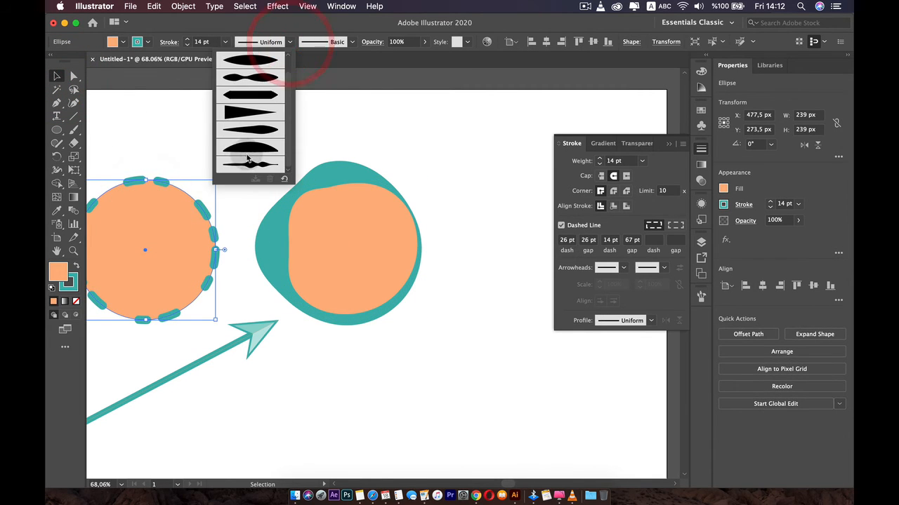
{"action": "left_click", "coordinate": [248, 156]}
Step: Increase the dashed circle's stroke weight to 20 pt and deselect it
{"action": "scroll", "coordinate": [211, 219], "scroll_direction": "left", "scroll_amount": 5}
{"action": "left_click", "coordinate": [299, 180]}
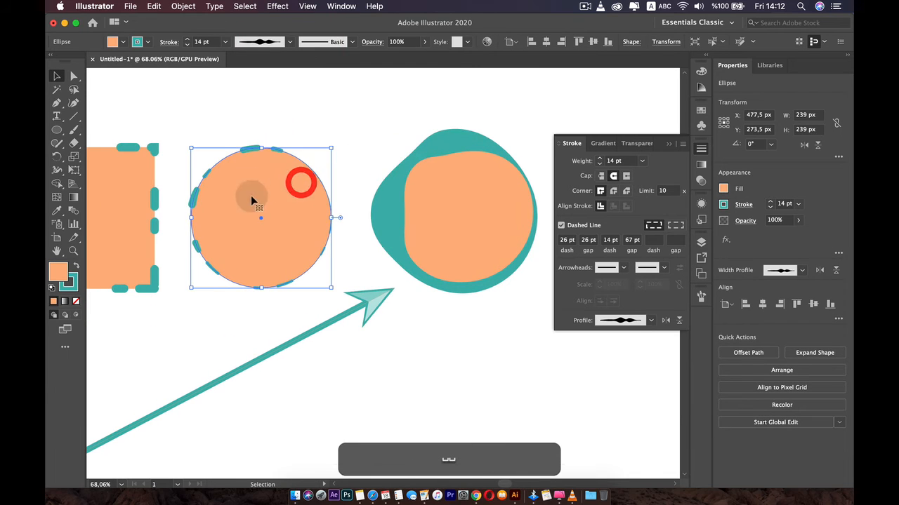
{"action": "left_click", "coordinate": [187, 41]}
{"action": "left_click", "coordinate": [186, 41]}
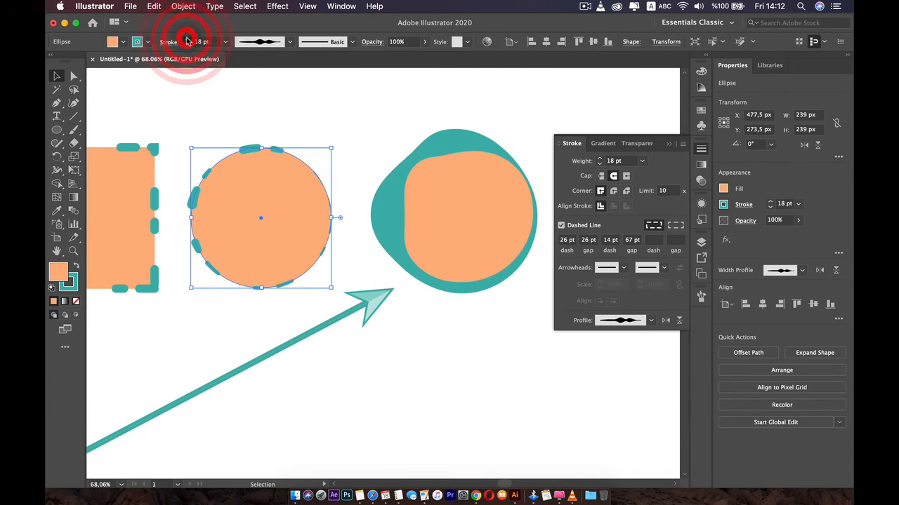
{"action": "left_click", "coordinate": [197, 92]}
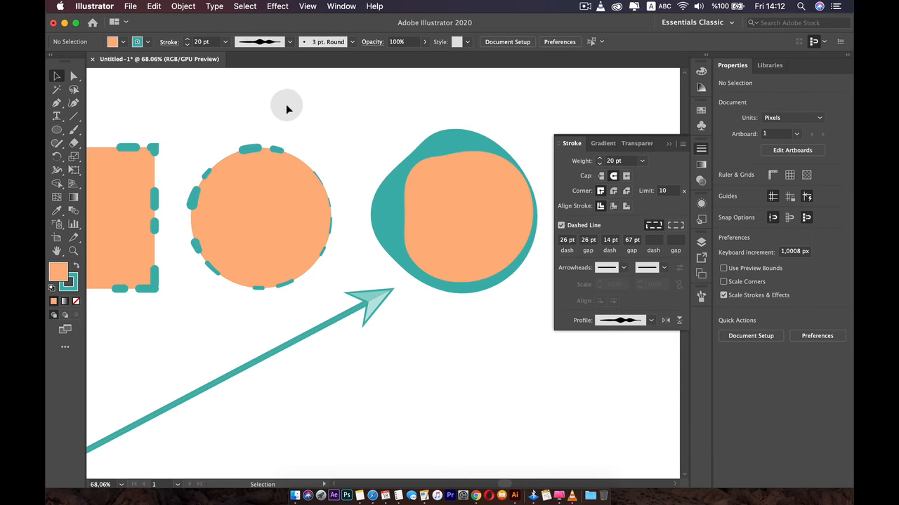
Step: Select the dashed circle in the middle and apply the Charcoal - Pencil brush to its stroke
{"action": "left_click", "coordinate": [352, 42]}
{"action": "left_click", "coordinate": [260, 152]}
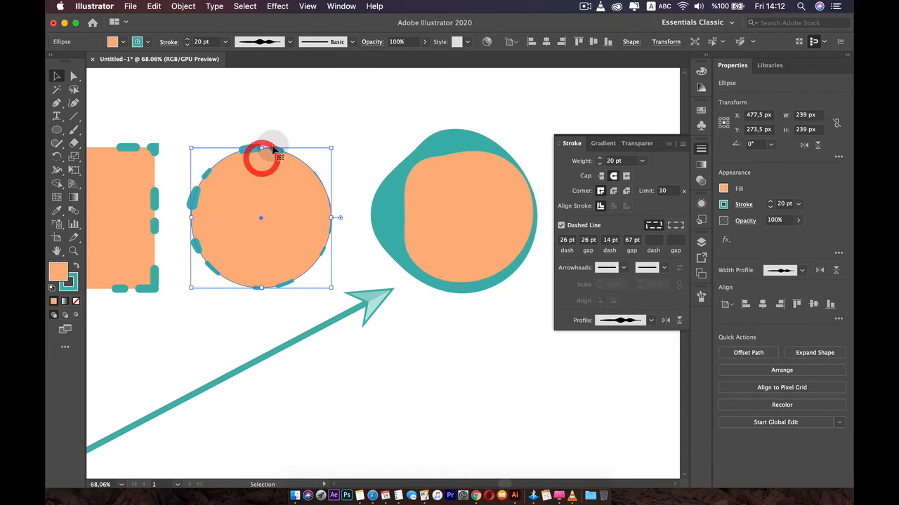
{"action": "left_click", "coordinate": [349, 42]}
{"action": "scroll", "coordinate": [309, 88], "scroll_direction": "up", "scroll_amount": 1}
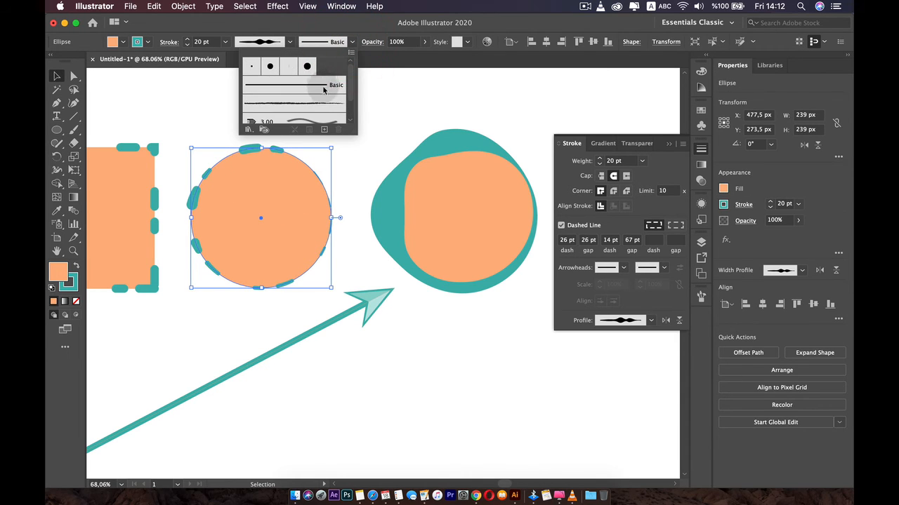
{"action": "left_click", "coordinate": [317, 104]}
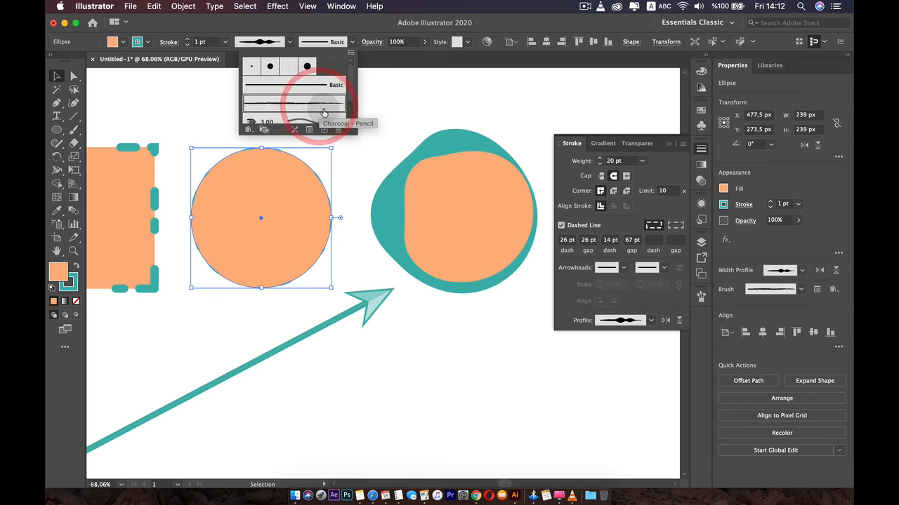
Step: Give the rightmost circle a Uniform width profile and apply the Charcoal - Pencil brush to its stroke
{"action": "left_click", "coordinate": [418, 148]}
{"action": "left_click", "coordinate": [430, 152]}
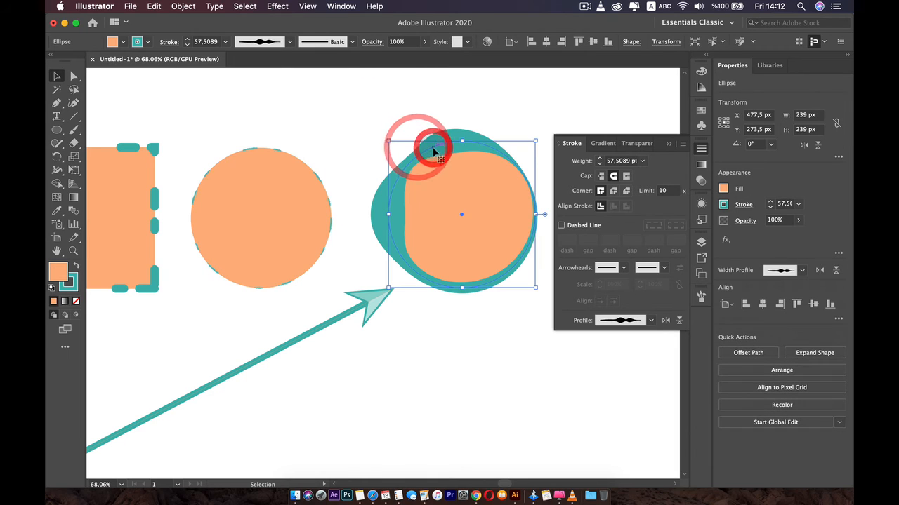
{"action": "left_click", "coordinate": [287, 42]}
{"action": "left_click", "coordinate": [343, 42]}
{"action": "left_click", "coordinate": [315, 104]}
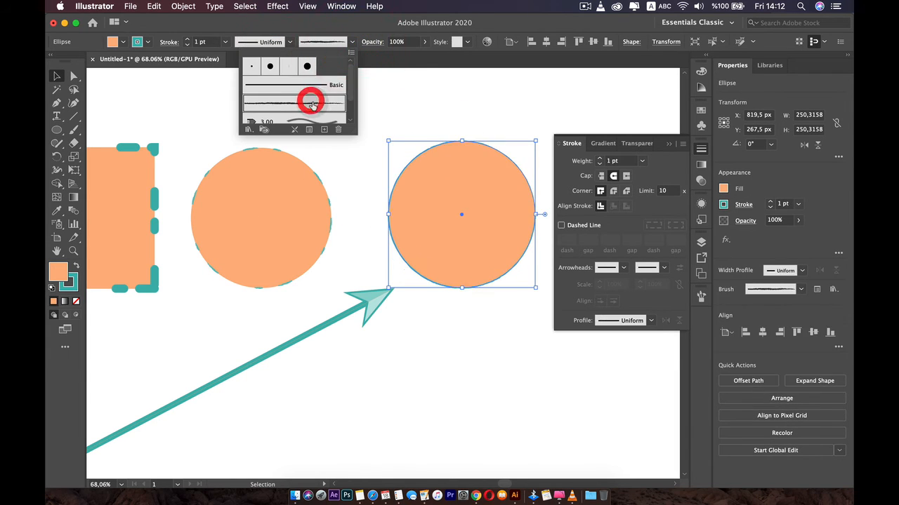
Step: Increase the rightmost circle's stroke weight to 14 pt and deselect it
{"action": "left_click", "coordinate": [188, 39]}
{"action": "left_click", "coordinate": [188, 40]}
{"action": "left_click", "coordinate": [187, 40]}
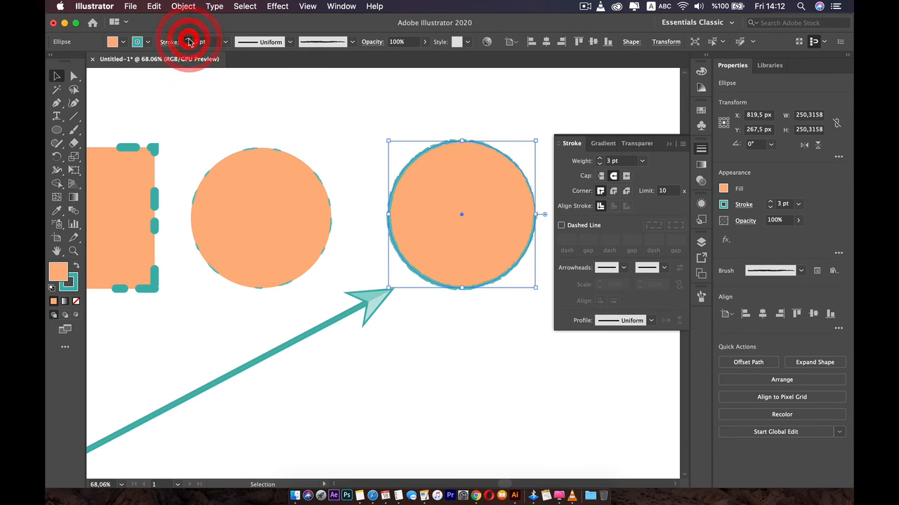
{"action": "left_click", "coordinate": [188, 40]}
{"action": "left_click", "coordinate": [188, 39]}
{"action": "left_click", "coordinate": [188, 39]}
{"action": "double_click", "coordinate": [188, 40]}
{"action": "left_click", "coordinate": [187, 39]}
{"action": "double_click", "coordinate": [188, 39]}
{"action": "left_click", "coordinate": [187, 39]}
{"action": "double_click", "coordinate": [187, 39]}
{"action": "left_click", "coordinate": [301, 116]}
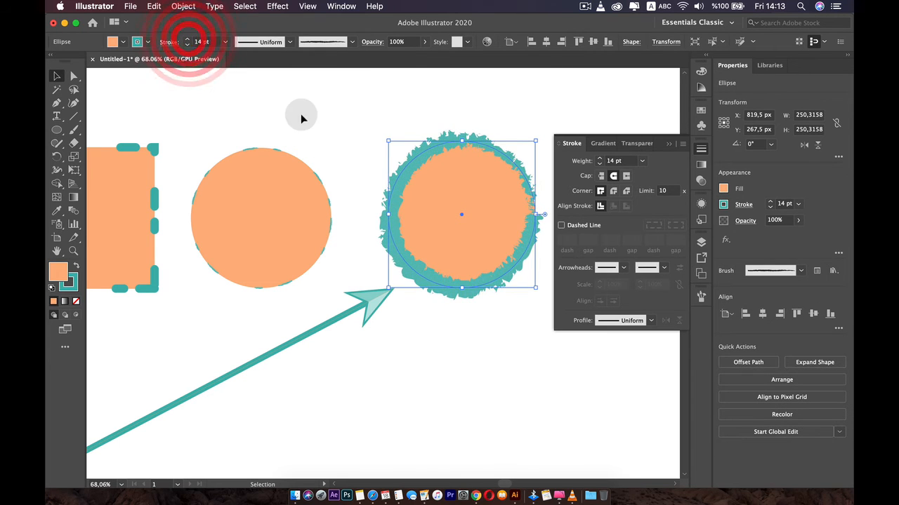
Step: Open the Artistic_Paintbrush brush library
{"action": "left_click", "coordinate": [350, 42]}
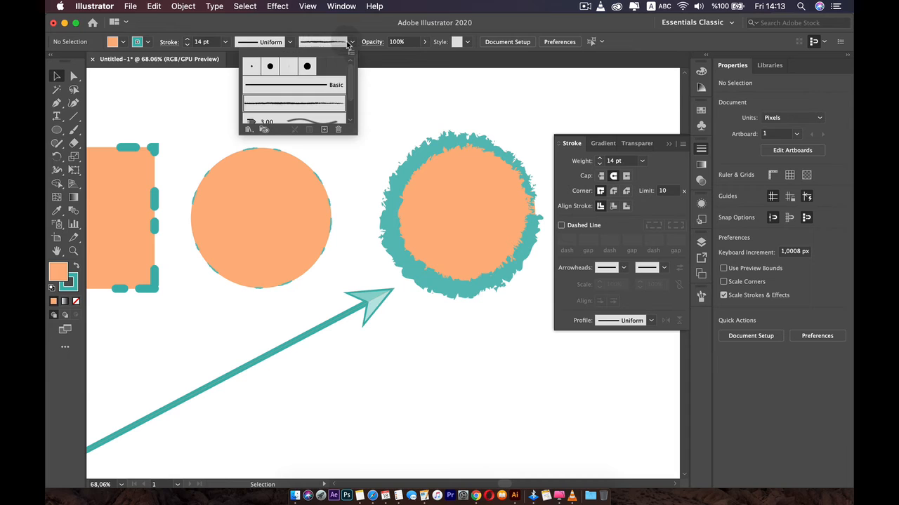
{"action": "scroll", "coordinate": [292, 105], "scroll_direction": "down", "scroll_amount": 2}
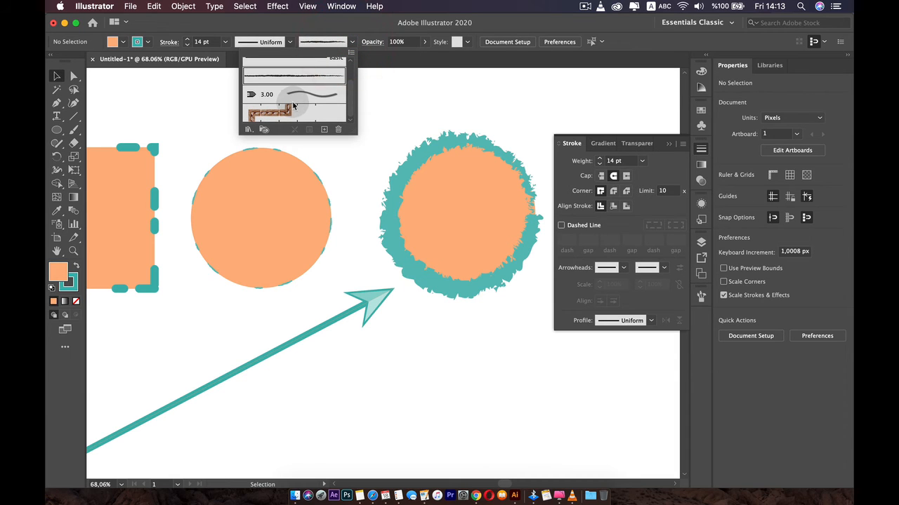
{"action": "left_click", "coordinate": [249, 130]}
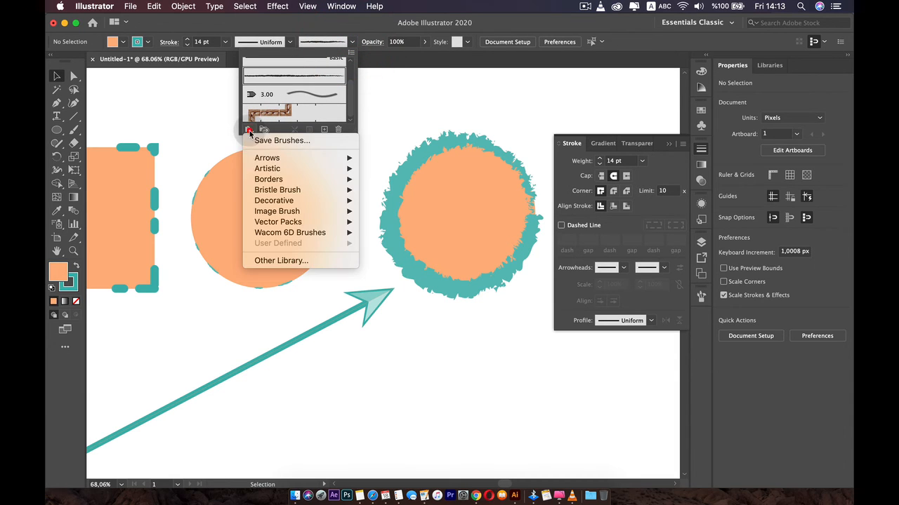
{"action": "mouse_move", "coordinate": [300, 173]}
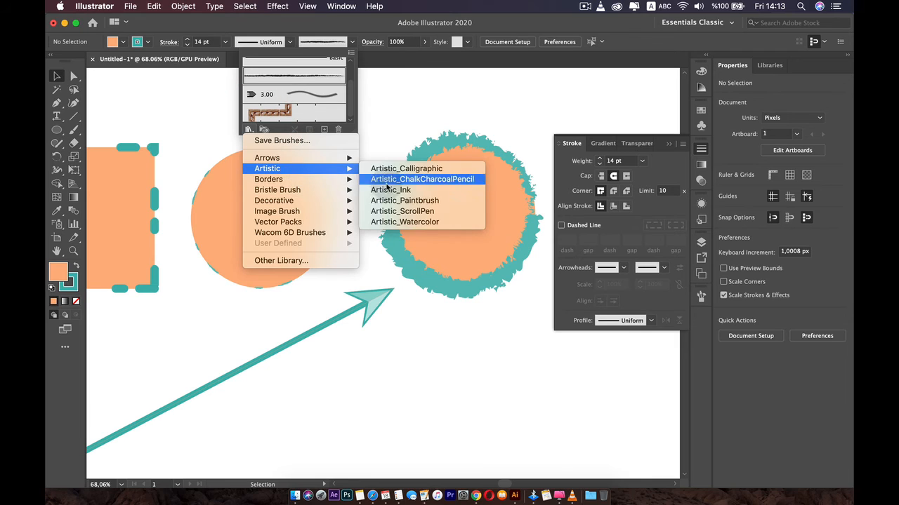
{"action": "left_click", "coordinate": [405, 200]}
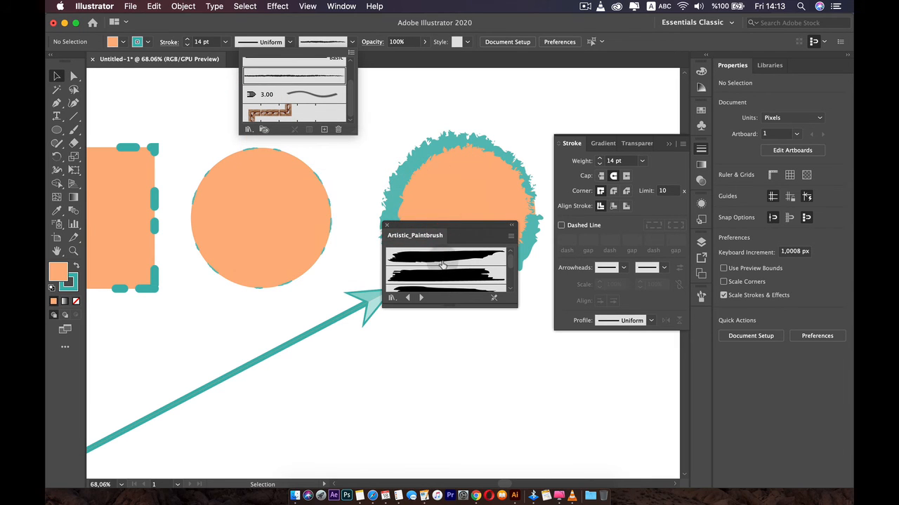
Step: Try the first brushes of the Artistic_Paintbrush library on the rightmost circle's stroke, ending on the third one
{"action": "left_click", "coordinate": [452, 280]}
{"action": "left_click", "coordinate": [451, 279]}
{"action": "left_click", "coordinate": [444, 258]}
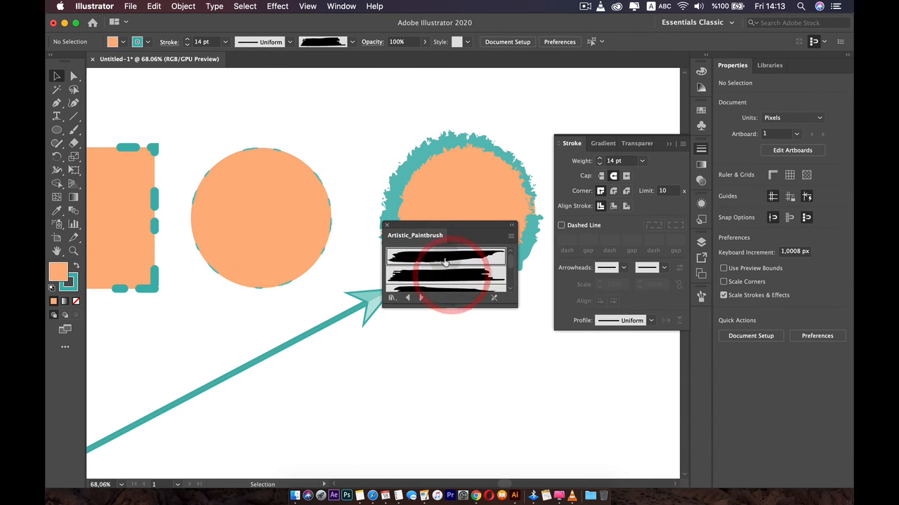
{"action": "left_click", "coordinate": [445, 179]}
{"action": "left_click", "coordinate": [428, 259]}
{"action": "left_click", "coordinate": [440, 276]}
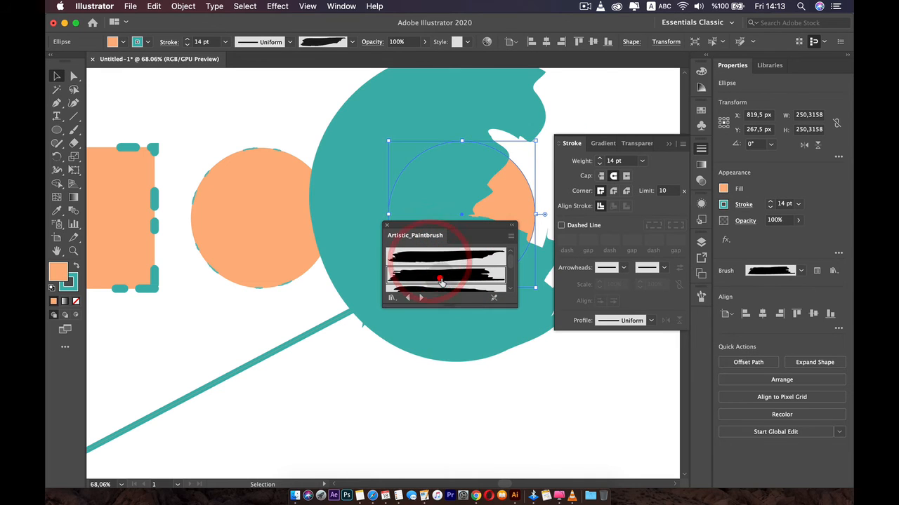
{"action": "left_click", "coordinate": [451, 288]}
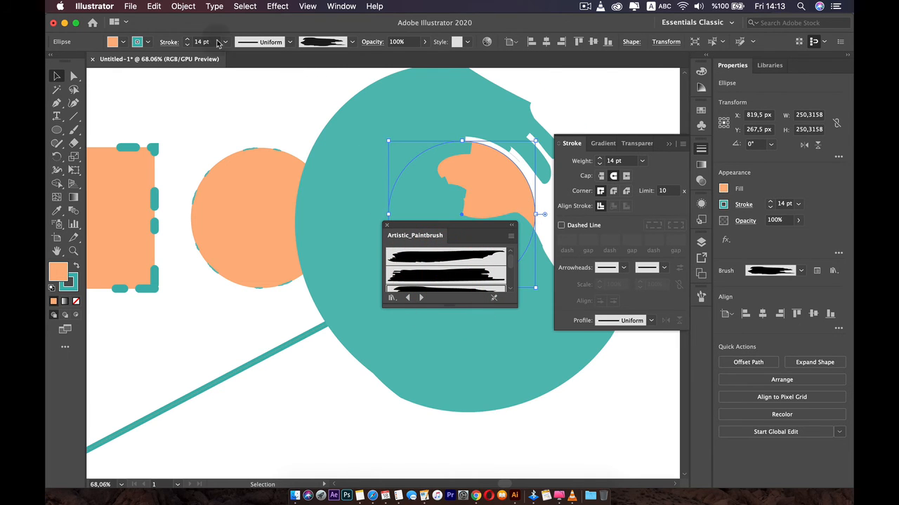
Step: Reduce the rightmost circle's stroke weight to 0.75 pt, deselect it and close the Artistic_Paintbrush library
{"action": "left_click", "coordinate": [189, 45]}
{"action": "left_click", "coordinate": [189, 45]}
{"action": "left_click", "coordinate": [189, 44]}
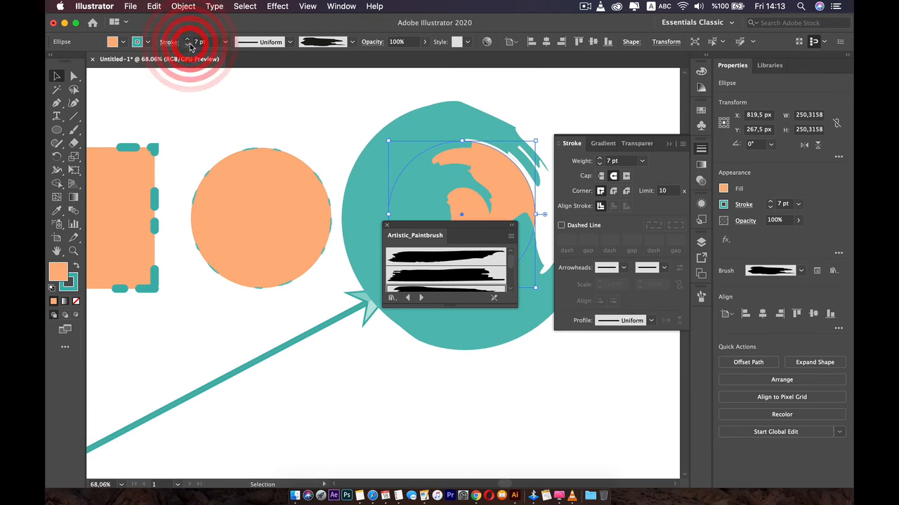
{"action": "left_click", "coordinate": [189, 45]}
{"action": "left_click", "coordinate": [188, 45]}
{"action": "left_click", "coordinate": [189, 45]}
{"action": "left_click", "coordinate": [189, 44]}
{"action": "left_click", "coordinate": [189, 45]}
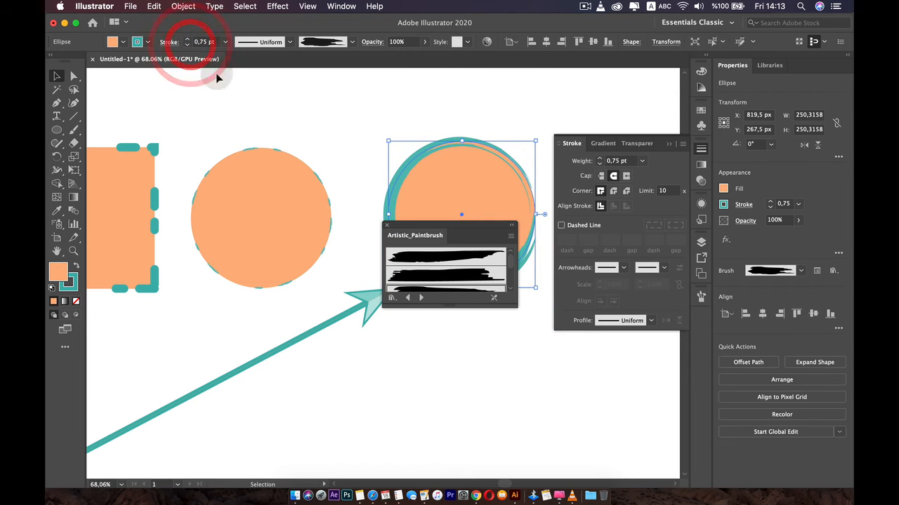
{"action": "left_click", "coordinate": [349, 138]}
{"action": "left_click_drag", "start_coordinate": [420, 222], "coordinate": [185, 93]}
{"action": "left_click", "coordinate": [151, 96]}
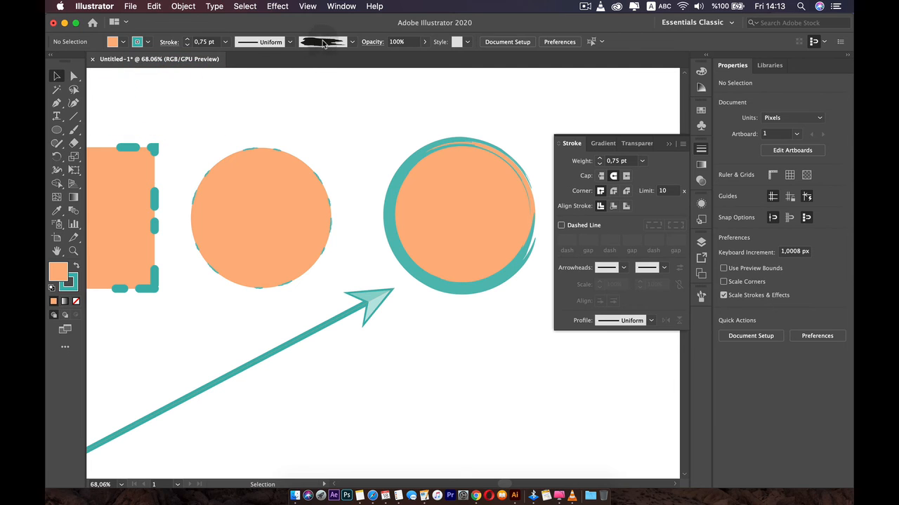
Step: Turn on a dashed stroke for the rightmost circle and clear its second dash and gap values, keeping only the 26 pt pair
{"action": "left_click", "coordinate": [423, 159]}
{"action": "left_click", "coordinate": [561, 225]}
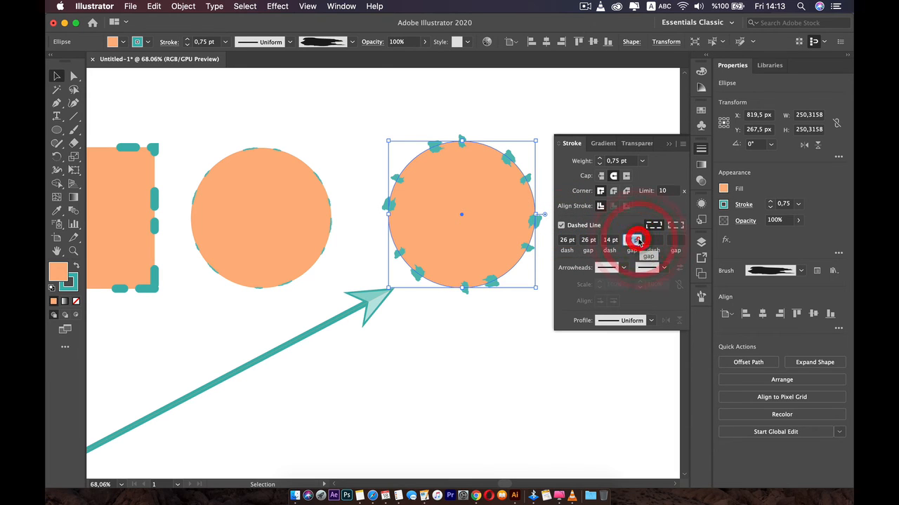
{"action": "key", "text": "BackSpace"}
{"action": "key", "text": "BackSpace"}
{"action": "key", "text": "BackSpace"}
{"action": "key", "text": "BackSpace"}
{"action": "key", "text": "BackSpace"}
{"action": "key", "text": "BackSpace"}
{"action": "key", "text": "BackSpace"}
{"action": "key", "text": "BackSpace"}
{"action": "left_click_drag", "start_coordinate": [617, 240], "coordinate": [600, 239]}
{"action": "key", "text": "BackSpace"}
{"action": "key", "text": "BackSpace"}
{"action": "key", "text": "BackSpace"}
{"action": "key", "text": "BackSpace"}
{"action": "key", "text": "BackSpace"}
{"action": "key", "text": "BackSpace"}
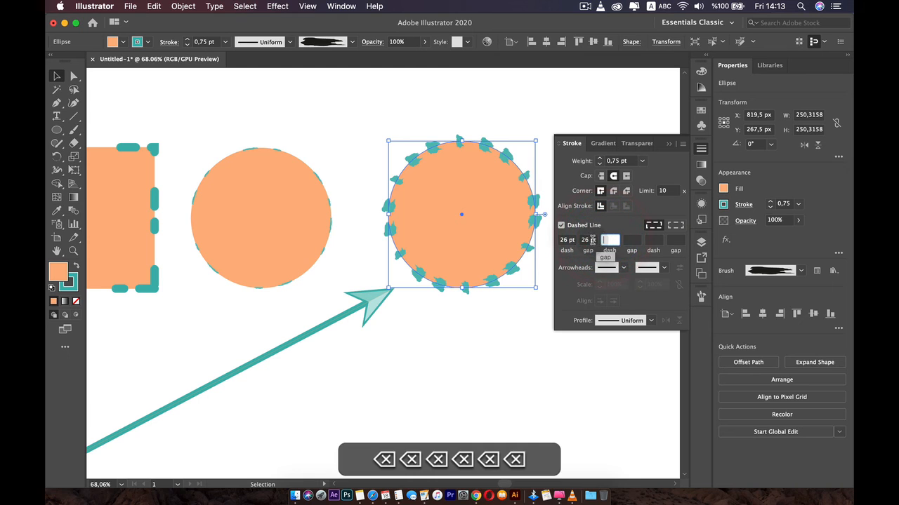
{"action": "left_click", "coordinate": [592, 241]}
{"action": "left_click", "coordinate": [532, 379]}
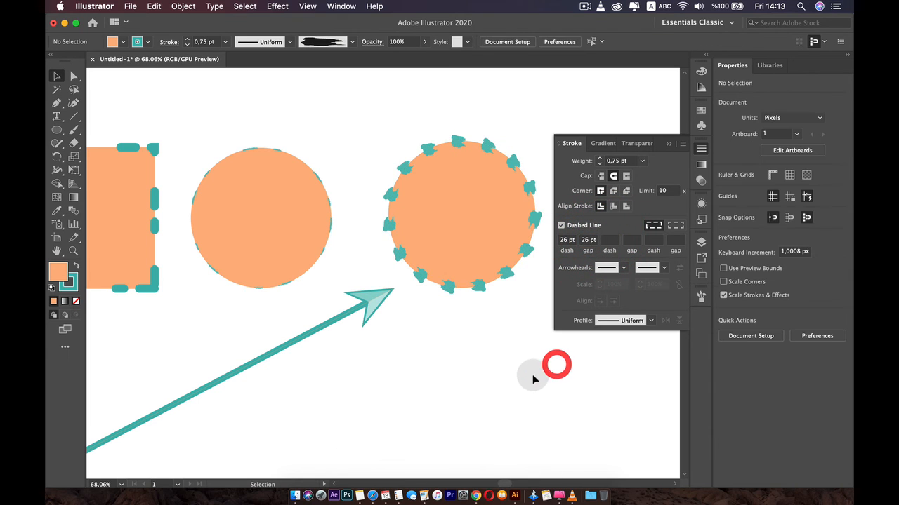
Step: Change the rightmost circle's fill to a teal swatch and move the circle slightly up and to the left
{"action": "left_click", "coordinate": [512, 170]}
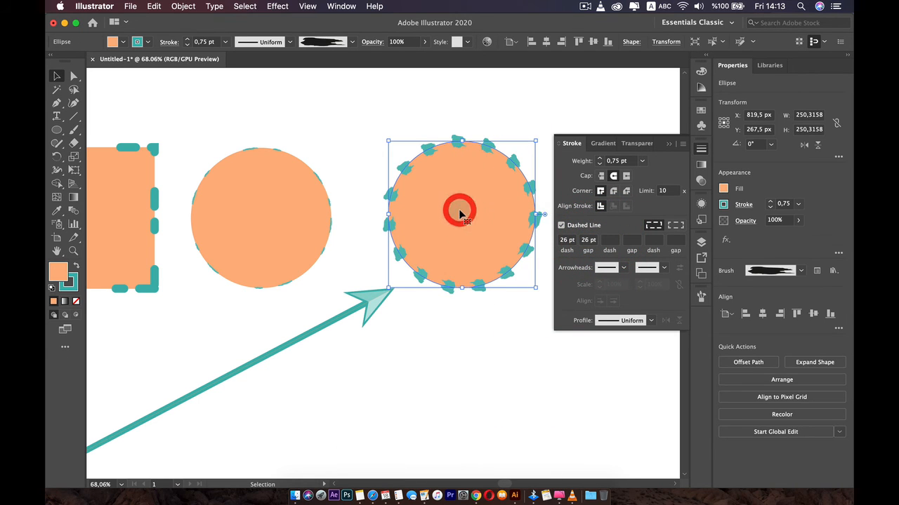
{"action": "left_click", "coordinate": [123, 42]}
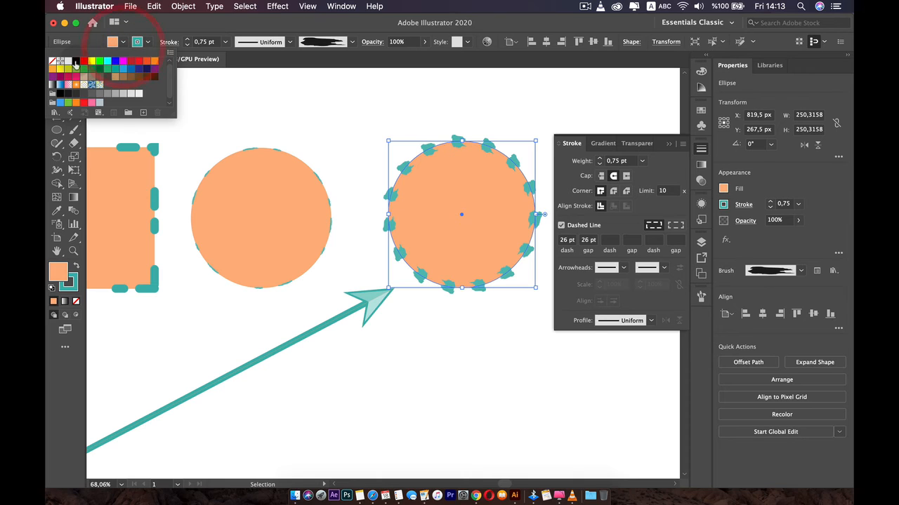
{"action": "left_click", "coordinate": [68, 62]}
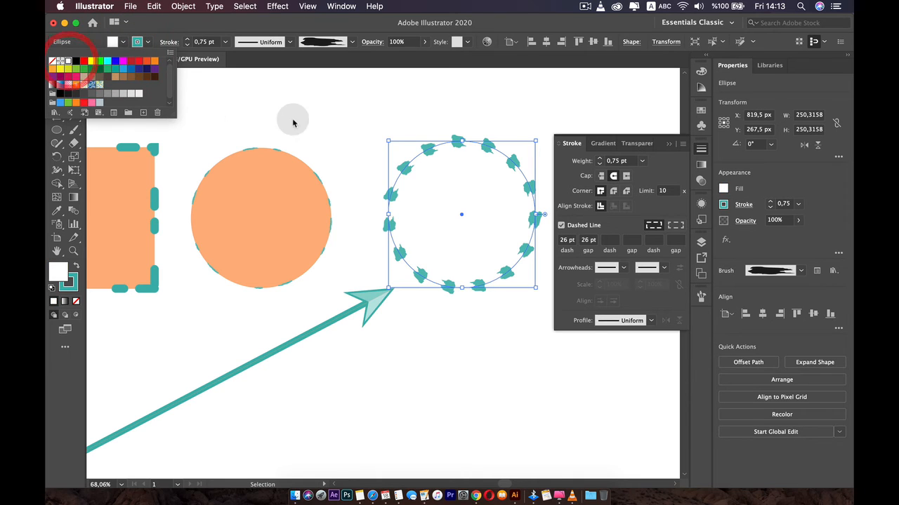
{"action": "left_click", "coordinate": [122, 69]}
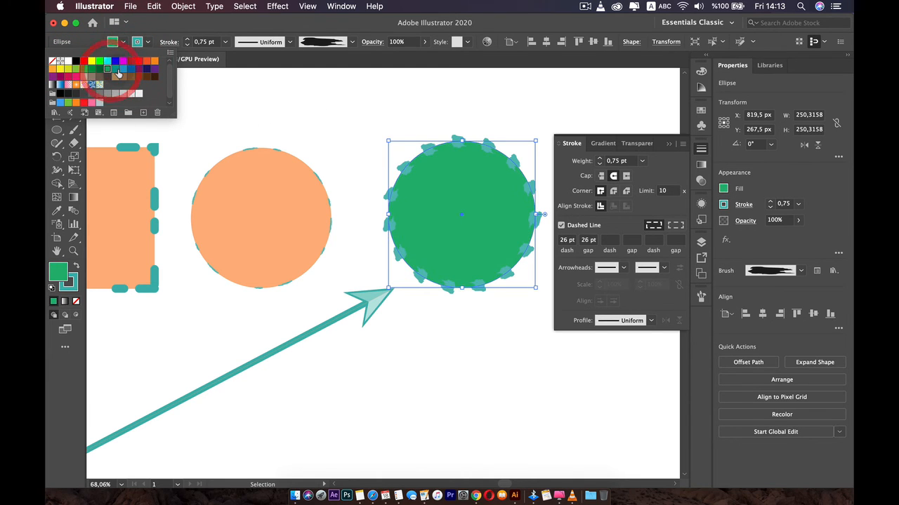
{"action": "left_click", "coordinate": [119, 73]}
{"action": "left_click", "coordinate": [311, 144]}
{"action": "left_click_drag", "start_coordinate": [460, 197], "coordinate": [422, 171]}
Step: Mix a coral color, FF7C74, for the teal circle's stroke and deselect the circle
{"action": "left_click", "coordinate": [142, 43]}
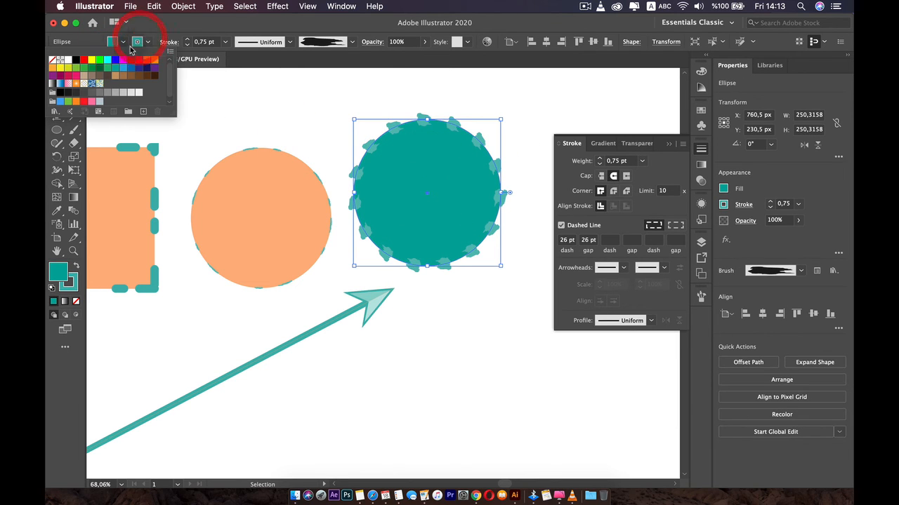
{"action": "left_click", "coordinate": [144, 43]}
{"action": "left_click", "coordinate": [144, 44], "text": "shift"}
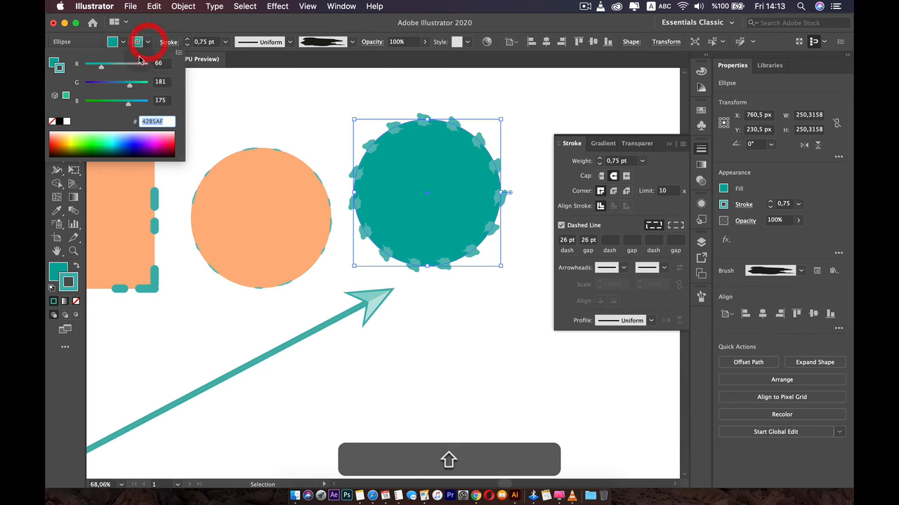
{"action": "mouse_move", "coordinate": [127, 85]}
{"action": "left_mouse_down"}
{"action": "mouse_move", "coordinate": [100, 84]}
{"action": "mouse_move", "coordinate": [138, 68]}
{"action": "mouse_move", "coordinate": [115, 81]}
{"action": "mouse_move", "coordinate": [132, 83]}
{"action": "left_mouse_up"}
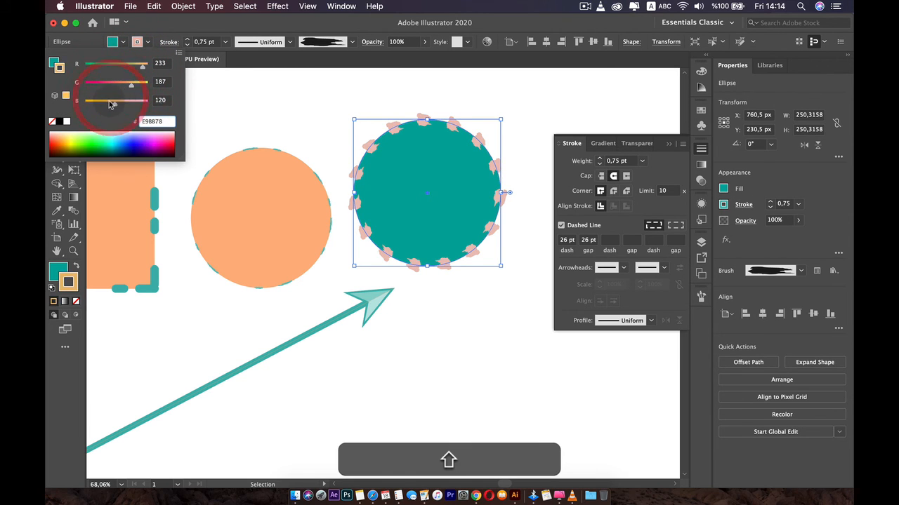
{"action": "mouse_move", "coordinate": [109, 133]}
{"action": "left_mouse_down"}
{"action": "mouse_move", "coordinate": [124, 128]}
{"action": "mouse_move", "coordinate": [52, 134]}
{"action": "left_mouse_up"}
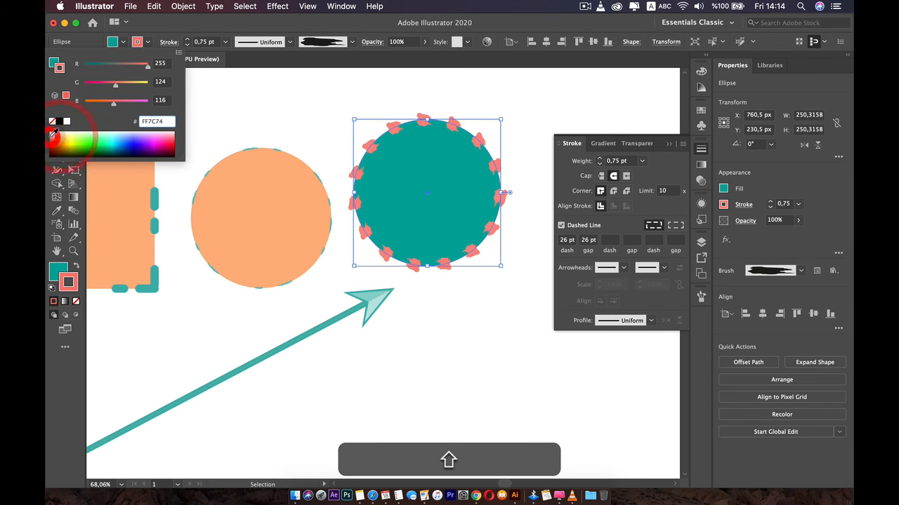
{"action": "left_click", "coordinate": [451, 355]}
{"action": "left_click", "coordinate": [451, 355]}
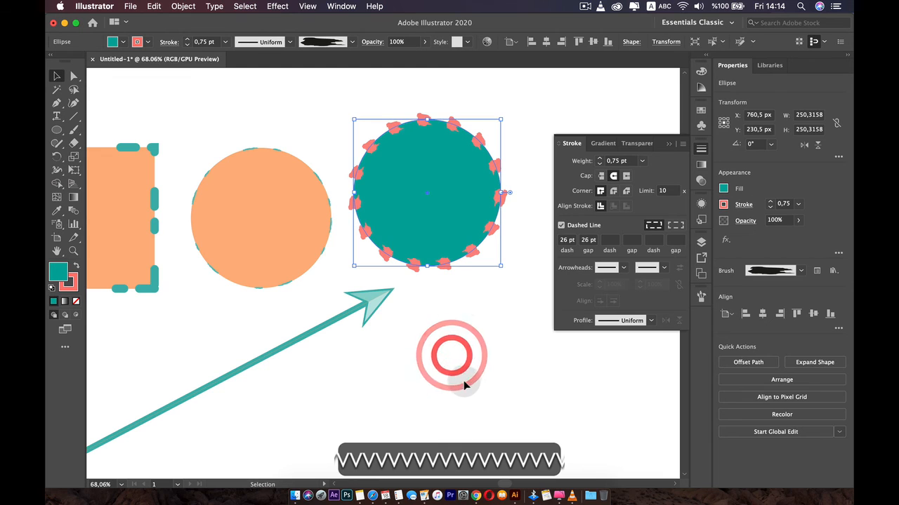
{"action": "left_click", "coordinate": [463, 383]}
Step: Reposition the teal circle beside the orange circle at X 782.5 px, Y 258.5 px and put the Stroke panel away
{"action": "scroll", "coordinate": [463, 386], "scroll_direction": "down", "scroll_amount": 2}
{"action": "scroll", "coordinate": [464, 383], "scroll_direction": "down", "scroll_amount": 1}
{"action": "left_click_drag", "start_coordinate": [358, 199], "coordinate": [375, 207]}
{"action": "scroll", "coordinate": [375, 208], "scroll_direction": "down", "scroll_amount": 3}
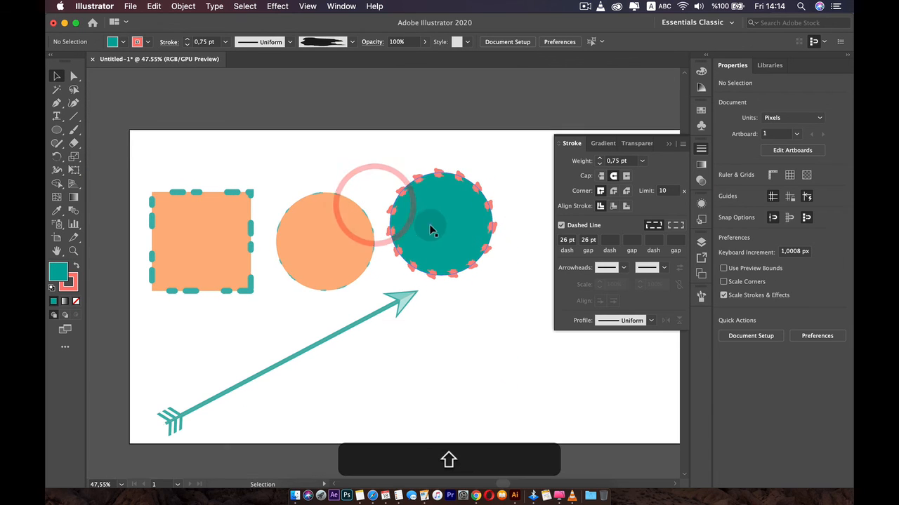
{"action": "left_click_drag", "start_coordinate": [446, 220], "coordinate": [472, 230]}
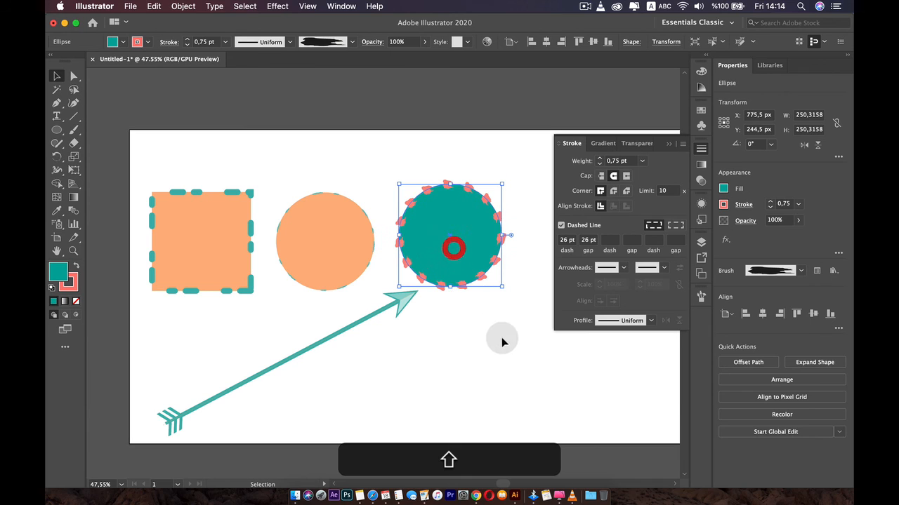
{"action": "scroll", "coordinate": [508, 344], "scroll_direction": "up", "scroll_amount": 1}
{"action": "left_click", "coordinate": [499, 224]}
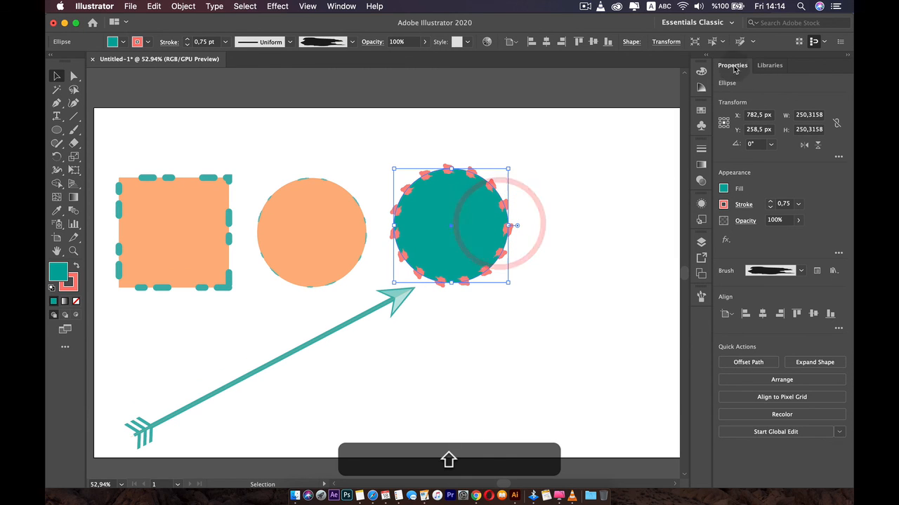
{"action": "left_click", "coordinate": [283, 6]}
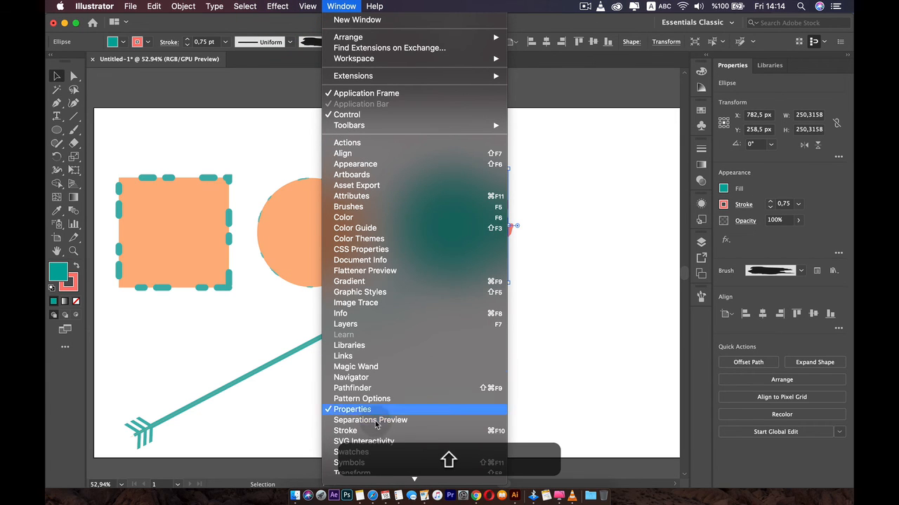
{"action": "left_click", "coordinate": [587, 313]}
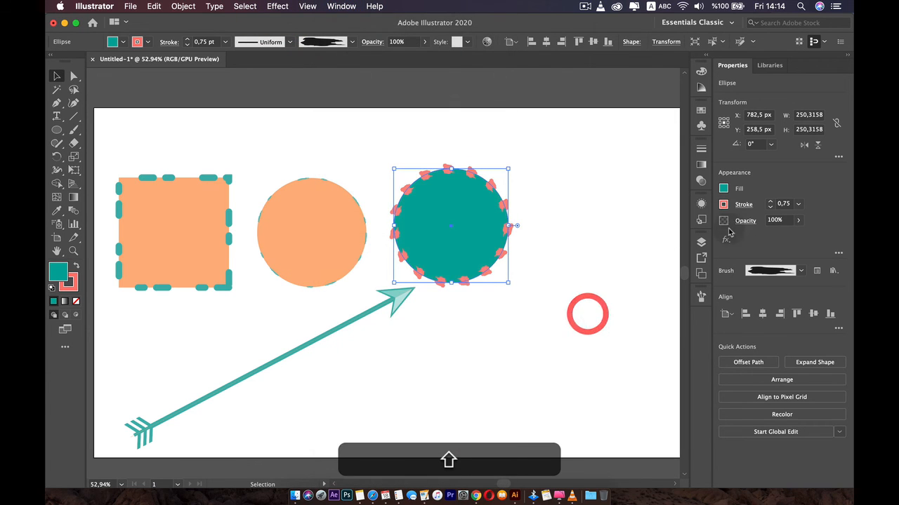
Step: Examine the teal circle's fill color options, comparing the swatches with the RGB color mixer
{"action": "left_click", "coordinate": [741, 189]}
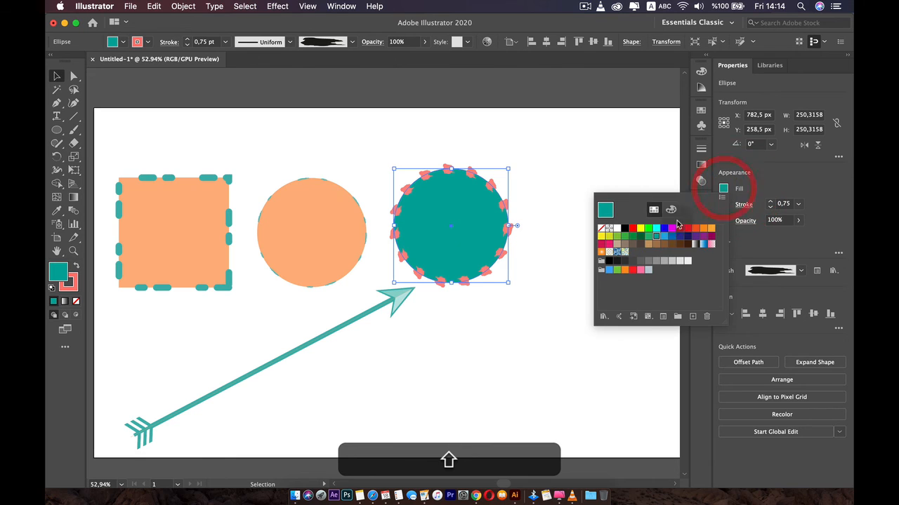
{"action": "left_click", "coordinate": [724, 190]}
{"action": "left_click", "coordinate": [723, 189]}
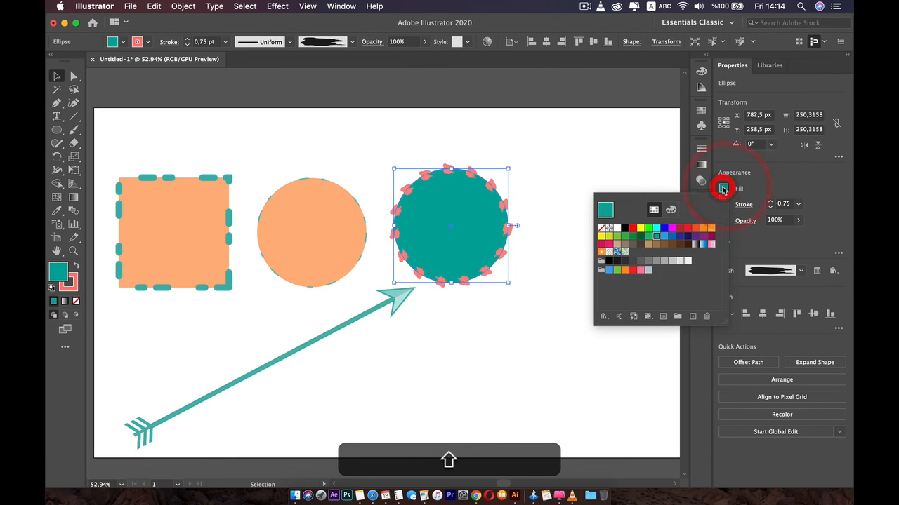
{"action": "left_click", "coordinate": [673, 211]}
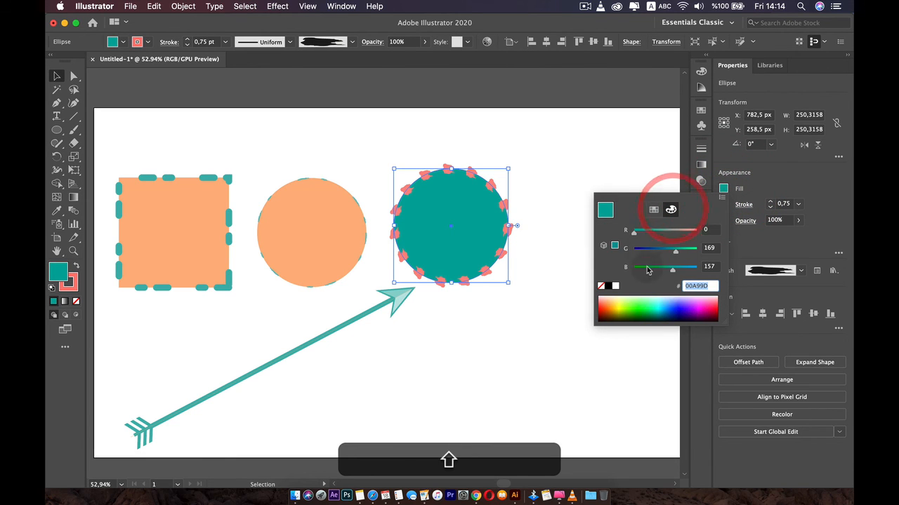
{"action": "left_click", "coordinate": [658, 209]}
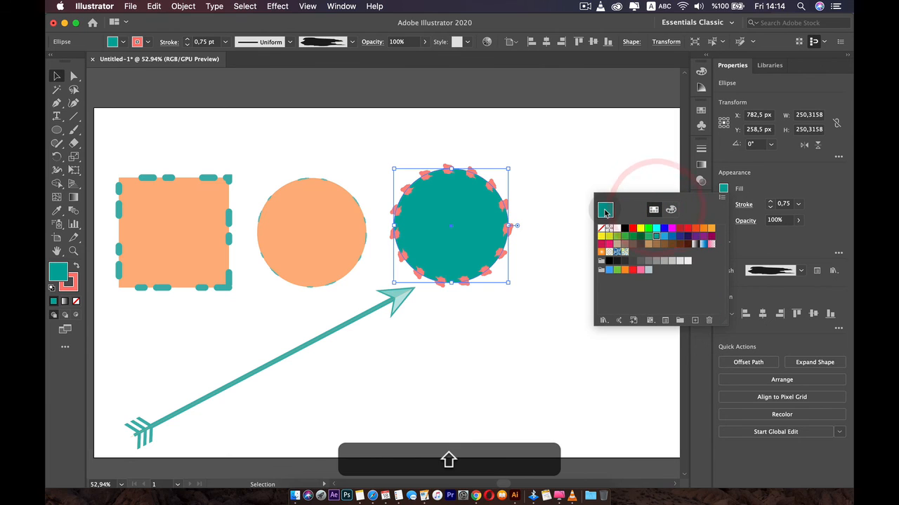
{"action": "left_click", "coordinate": [542, 315]}
Step: Review the teal circle's stroke color options and its weight, cap, corner, dash, arrowhead and profile settings
{"action": "left_click", "coordinate": [736, 186]}
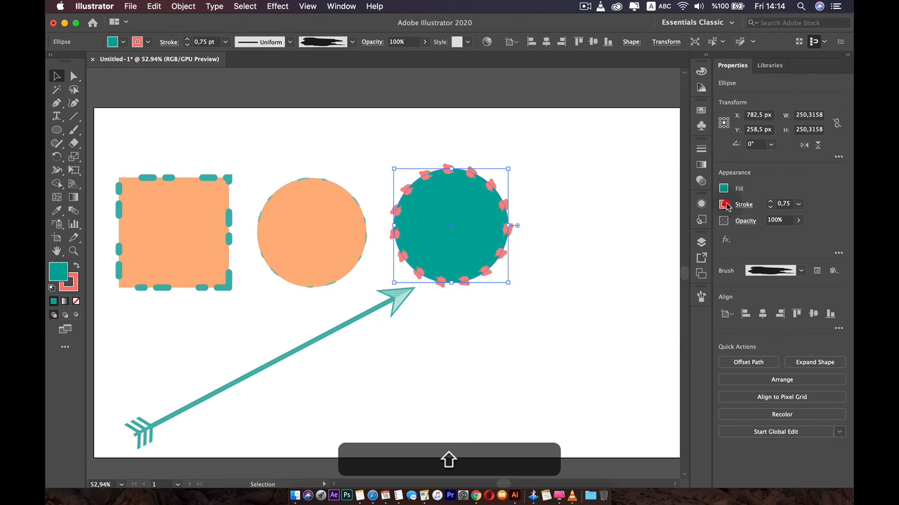
{"action": "left_click", "coordinate": [725, 205]}
{"action": "left_click", "coordinate": [671, 226]}
{"action": "left_click", "coordinate": [655, 226]}
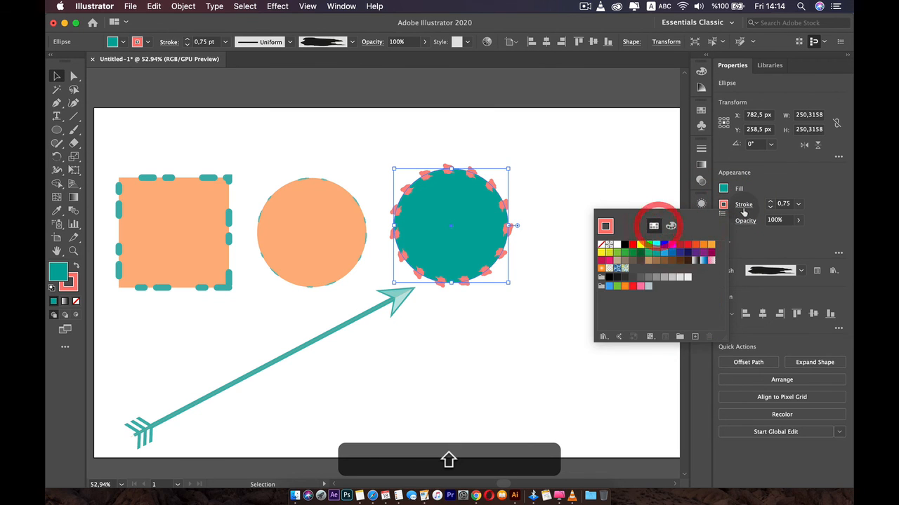
{"action": "left_click", "coordinate": [744, 205]}
{"action": "left_click", "coordinate": [745, 205]}
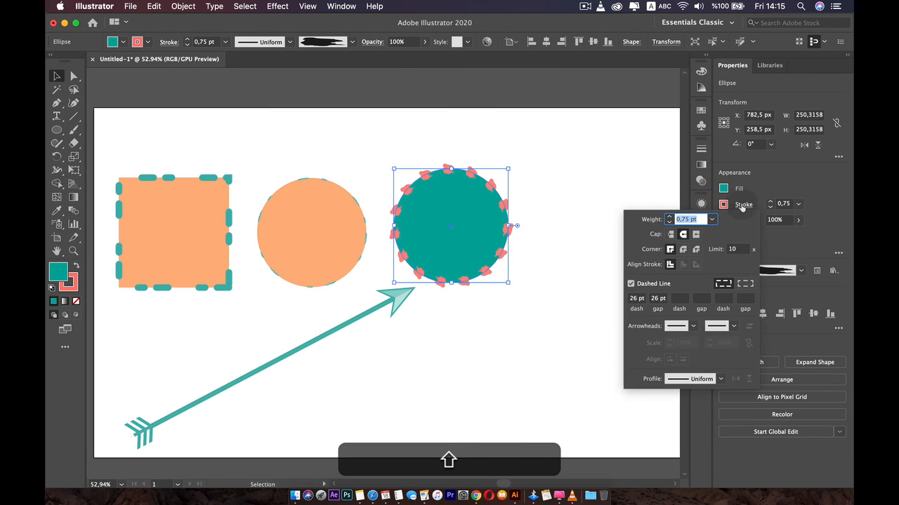
{"action": "left_click", "coordinate": [746, 193]}
{"action": "left_click", "coordinate": [701, 148]}
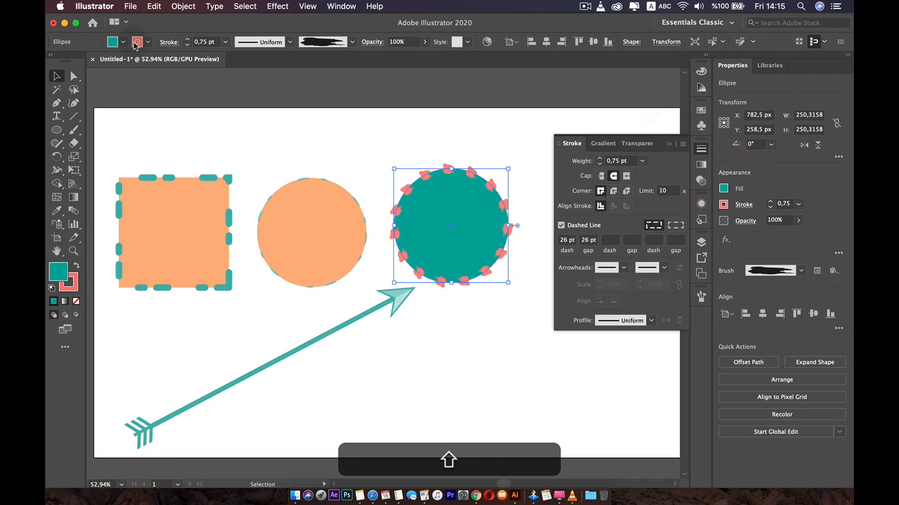
{"action": "left_click", "coordinate": [160, 44]}
{"action": "left_click", "coordinate": [166, 40]}
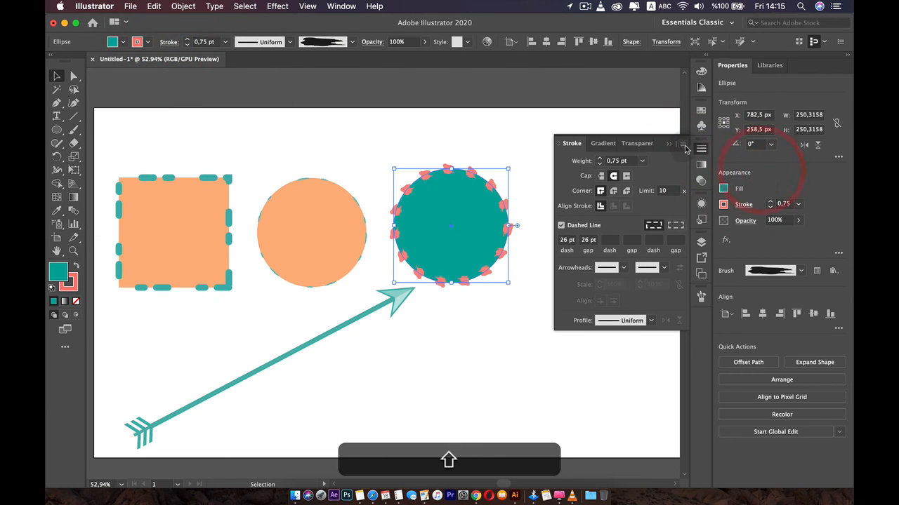
Step: Raise the teal circle's stroke weight to 2 pt and keep its opacity at 100%
{"action": "left_click", "coordinate": [771, 203]}
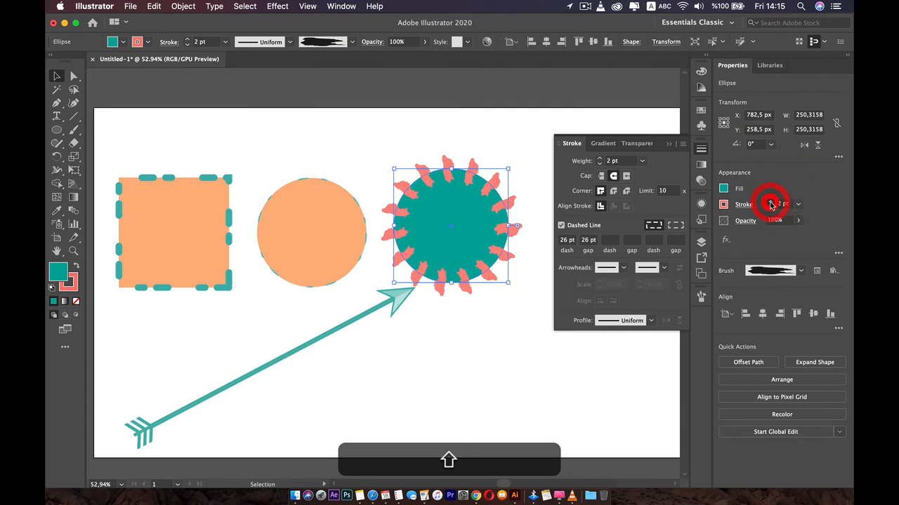
{"action": "left_click", "coordinate": [770, 202]}
{"action": "left_click", "coordinate": [770, 203]}
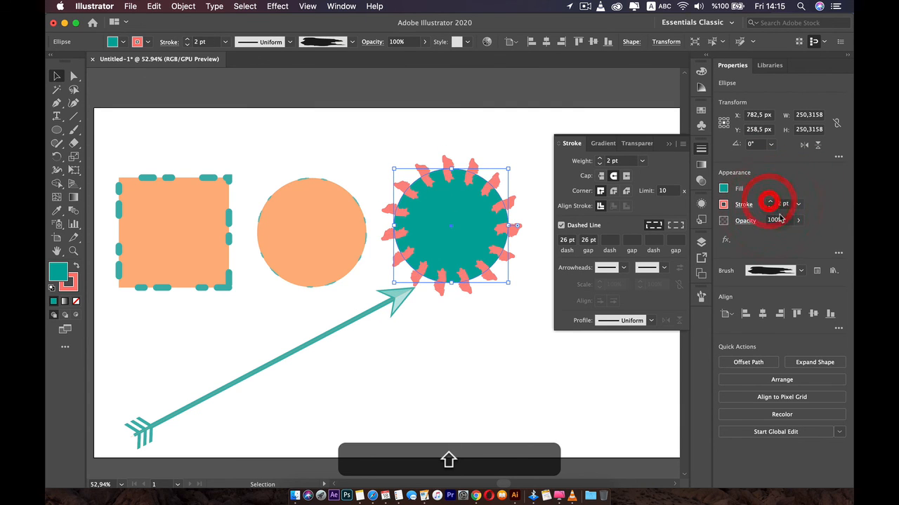
{"action": "left_click", "coordinate": [798, 220]}
{"action": "mouse_move", "coordinate": [795, 234]}
{"action": "left_mouse_down"}
{"action": "mouse_move", "coordinate": [778, 234]}
{"action": "mouse_move", "coordinate": [814, 234]}
{"action": "left_mouse_up"}
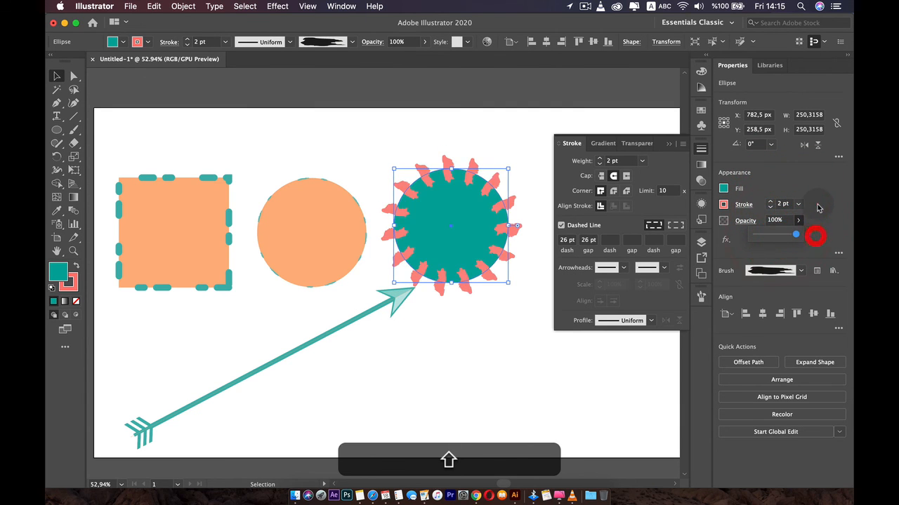
Step: Try the Basic brush on the teal circle's stroke, and apply a thick, rough-edged black art brush instead
{"action": "left_click", "coordinate": [801, 271]}
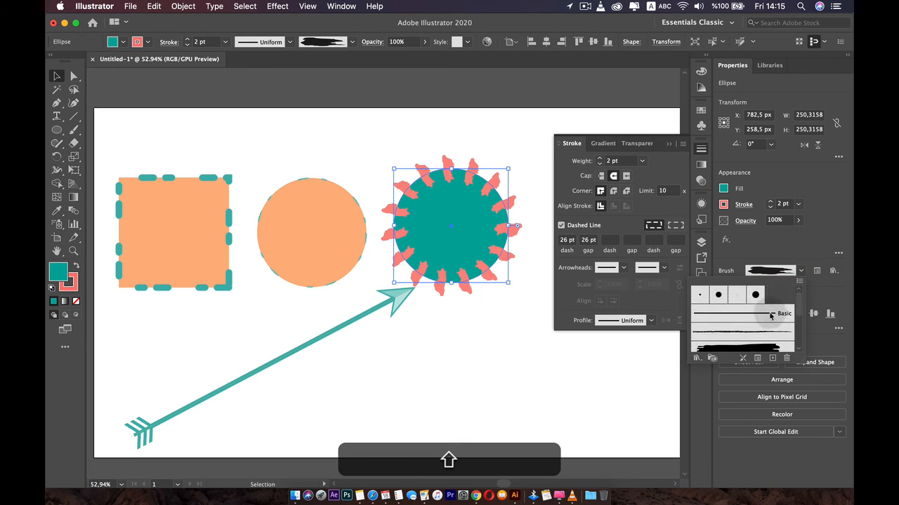
{"action": "left_click", "coordinate": [768, 314]}
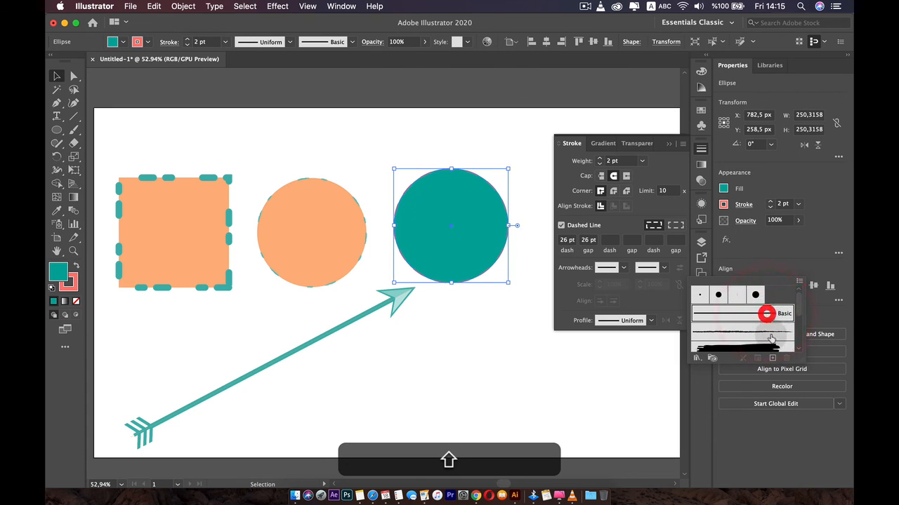
{"action": "left_click", "coordinate": [771, 339]}
{"action": "left_click", "coordinate": [776, 244]}
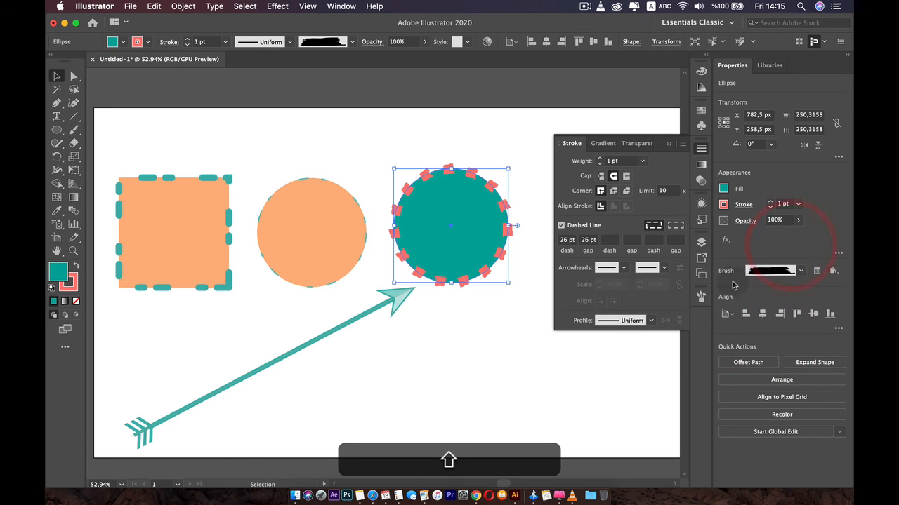
Step: Center the teal circle horizontally and vertically on the artboard, and move it back beside the orange circle at about X 802 px, Y 242 px
{"action": "left_click", "coordinate": [746, 316]}
{"action": "left_click", "coordinate": [764, 316]}
{"action": "left_click", "coordinate": [794, 316]}
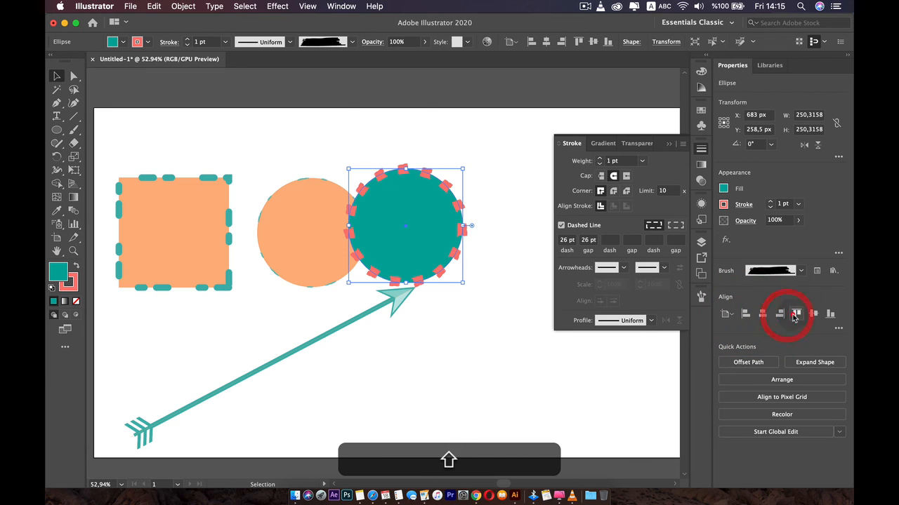
{"action": "left_click", "coordinate": [813, 314]}
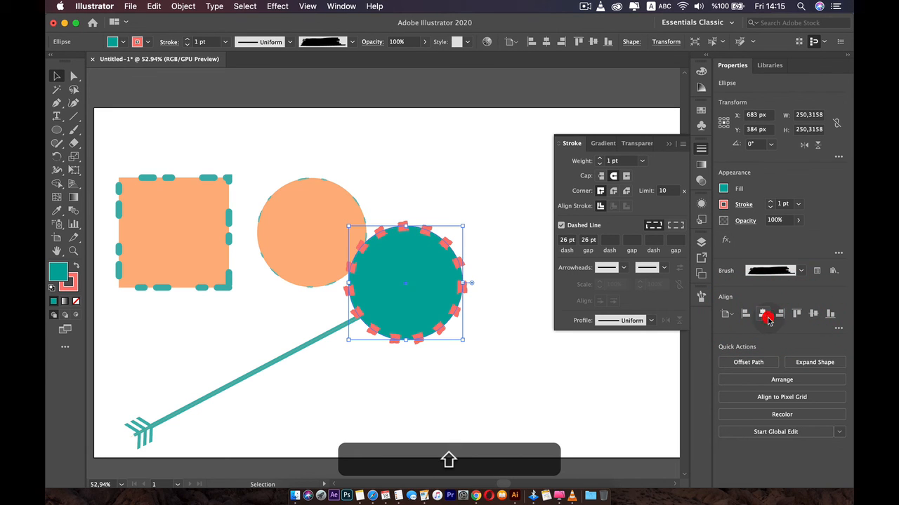
{"action": "left_click", "coordinate": [764, 317]}
{"action": "left_click", "coordinate": [763, 315]}
{"action": "left_click_drag", "start_coordinate": [413, 266], "coordinate": [465, 222]}
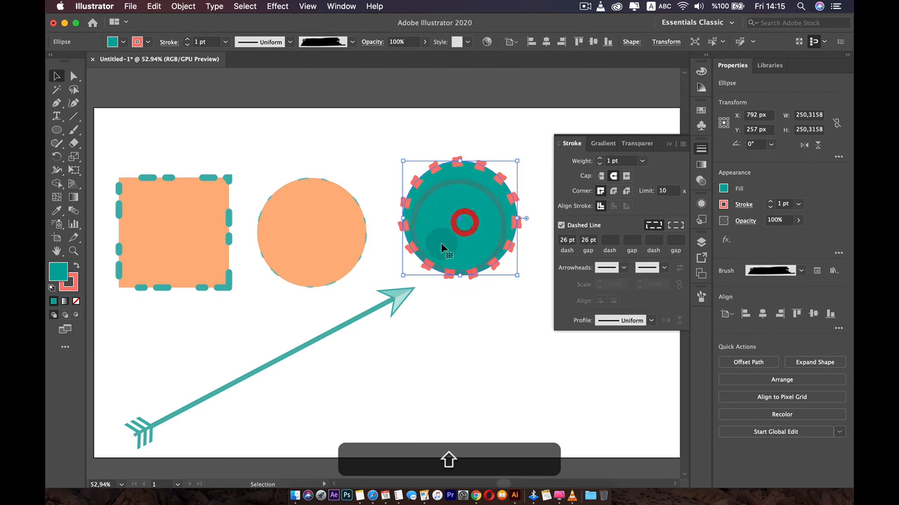
{"action": "left_click", "coordinate": [584, 7]}
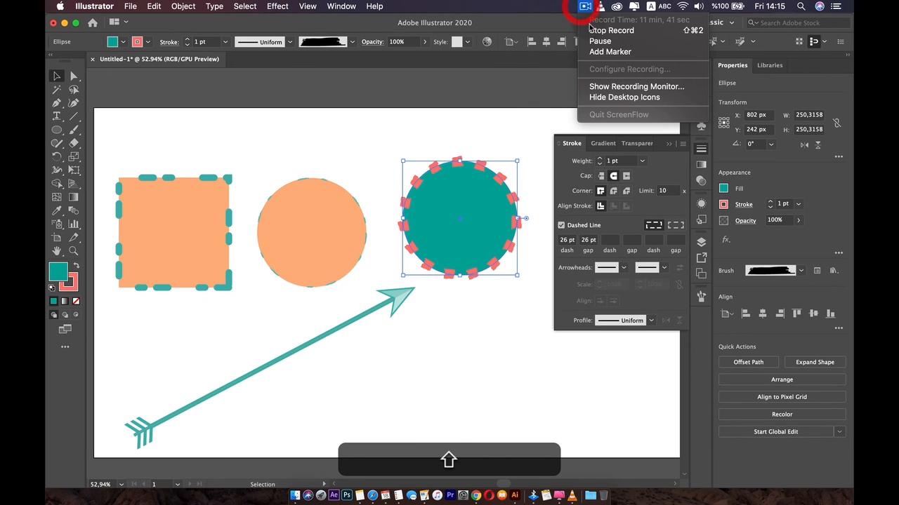